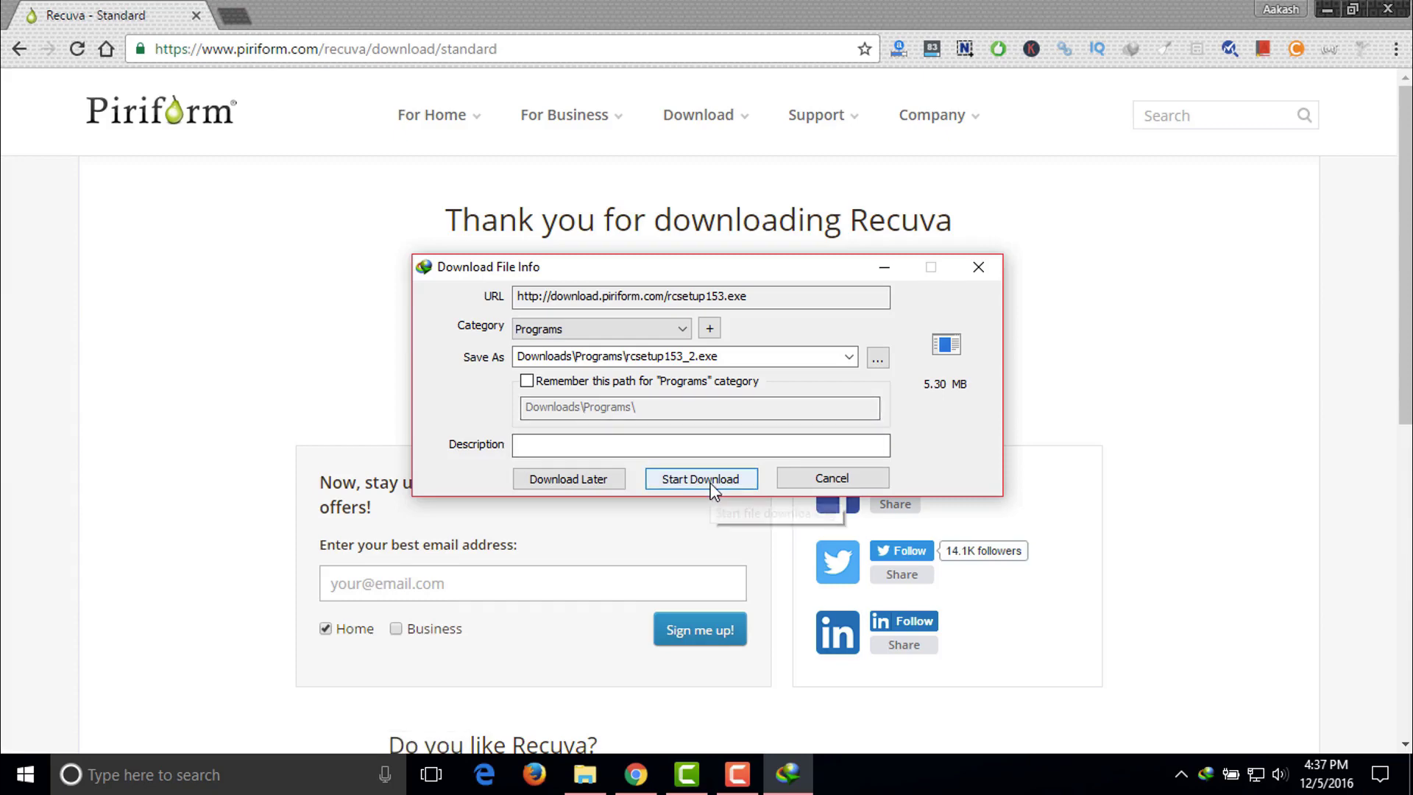
- Download the Recuva installer rcsetup153_2.exe, move the downloaded file to the desktop and dismiss the download notice
left_click(714, 484)
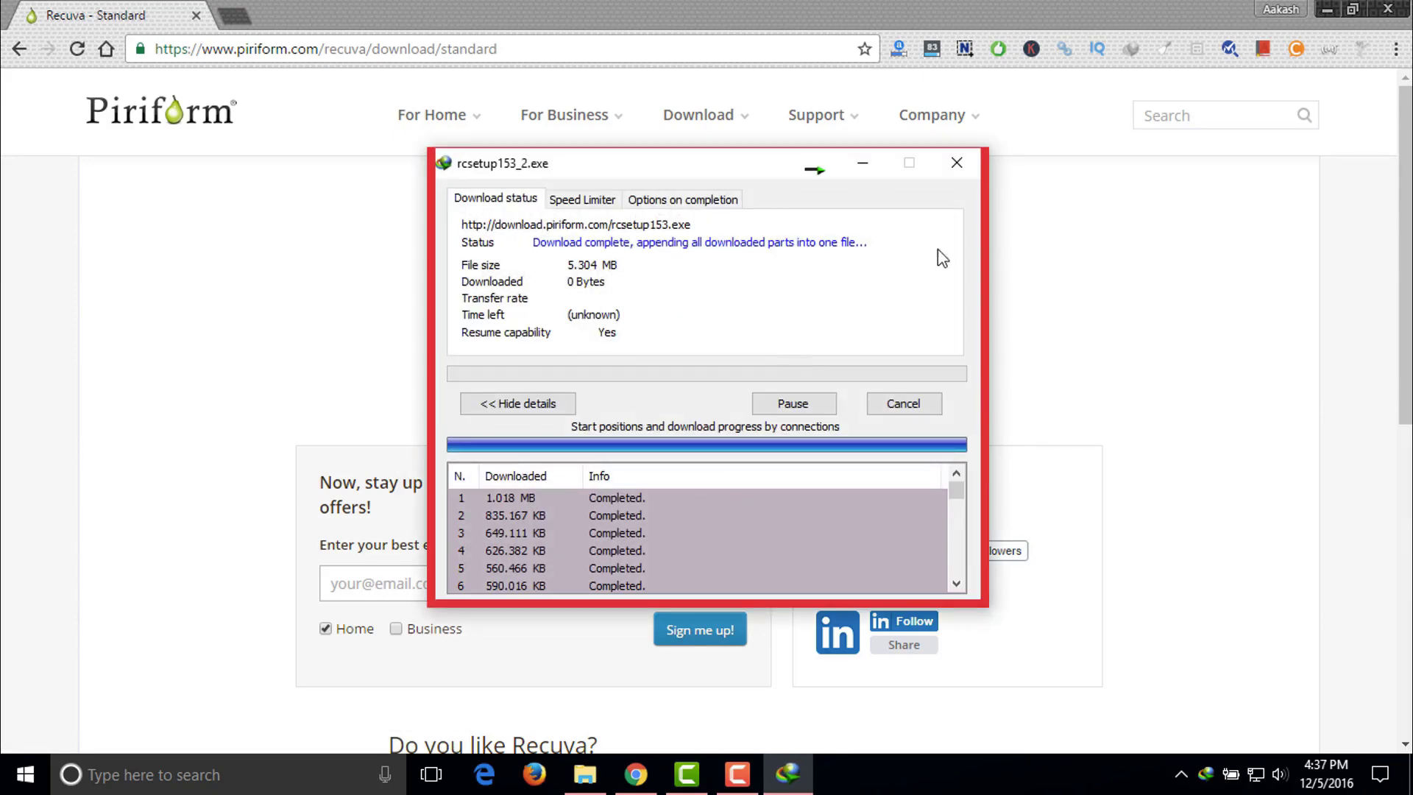
left_click(1325, 8)
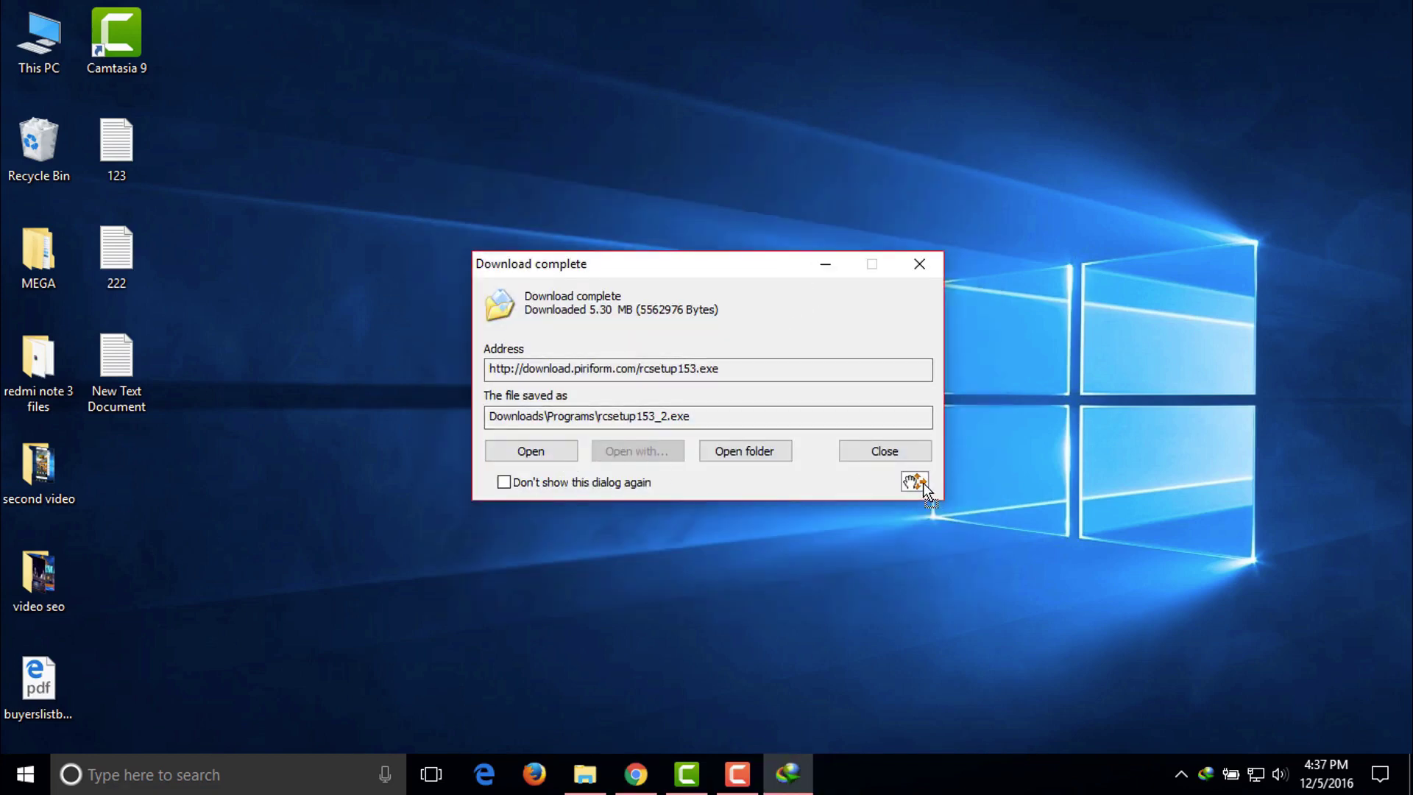
left_click_drag(923, 483, 925, 487)
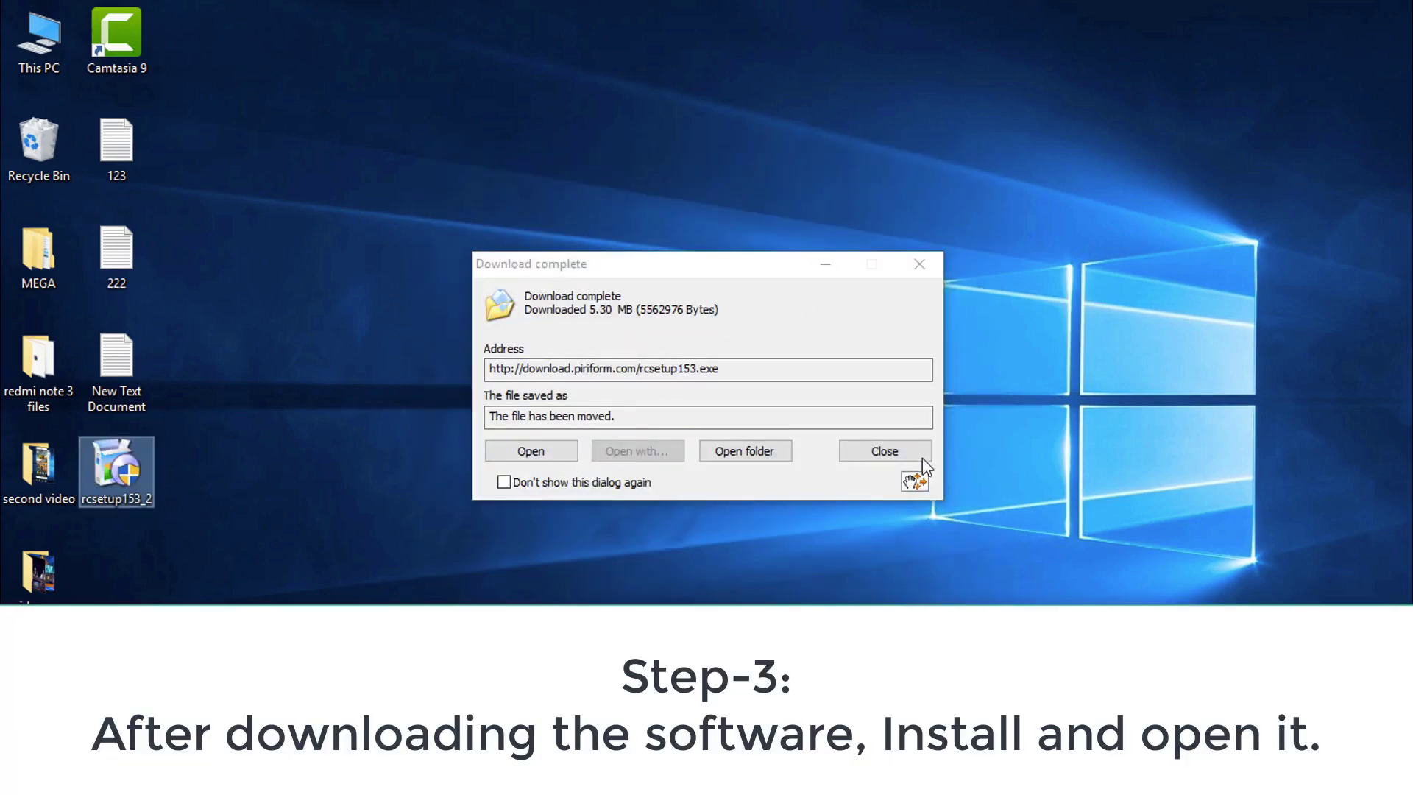
left_click(920, 452)
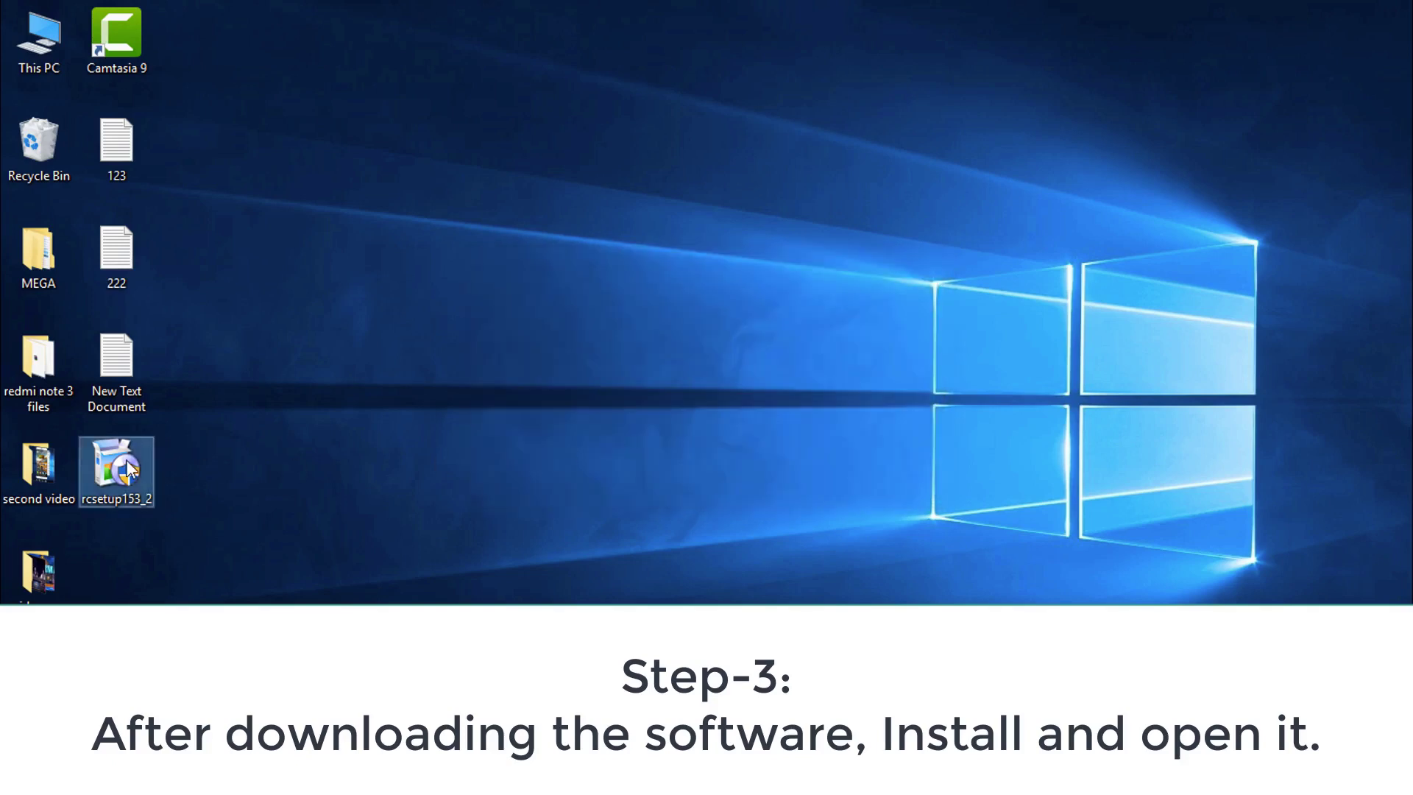
- Install Recuva v1.53 from the rcsetup153_2 installer on the desktop and launch it
double_click(126, 459)
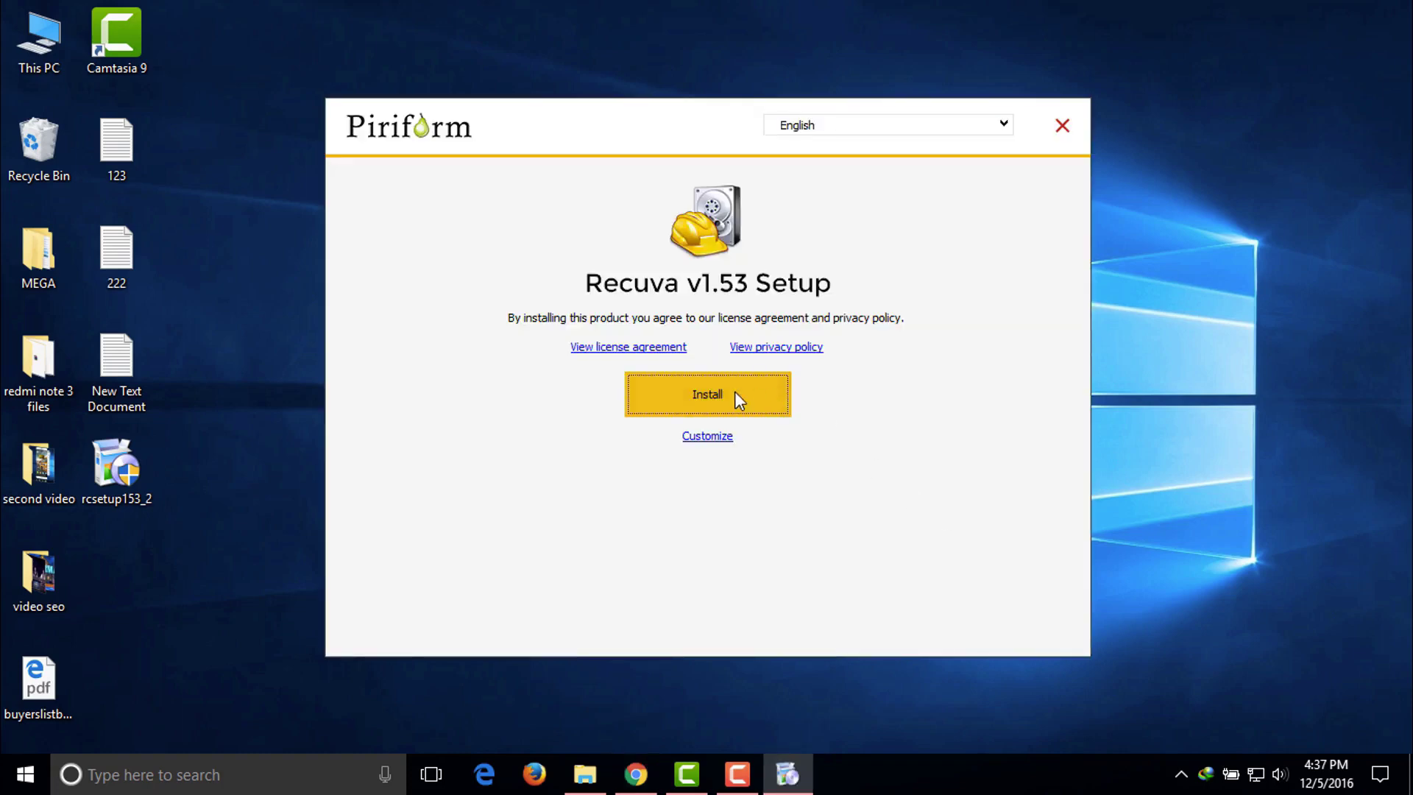
left_click(728, 395)
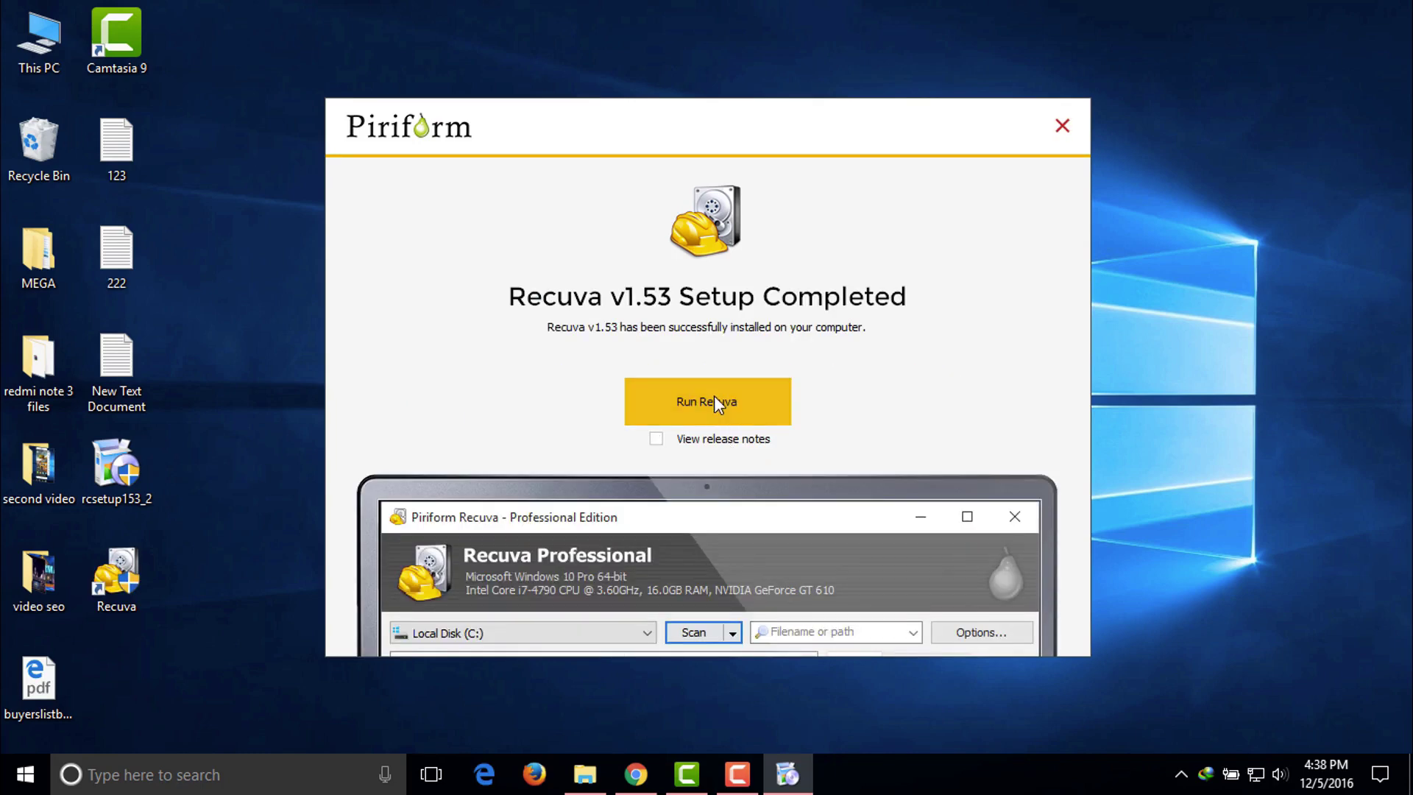
left_click(713, 395)
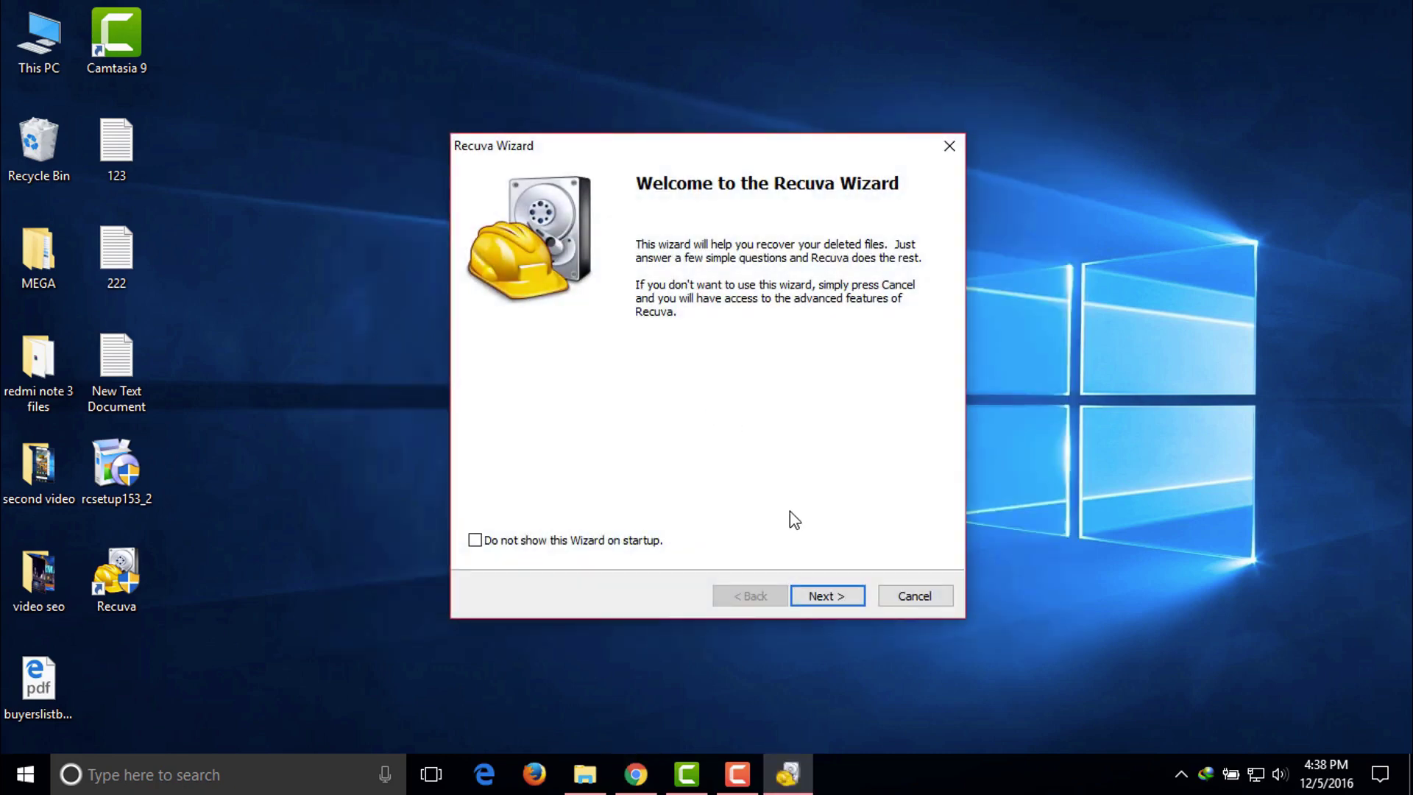
- In File Explorer, view the images stored on the SONY_16GR (I:) drive and return to This PC
double_click(4, 8)
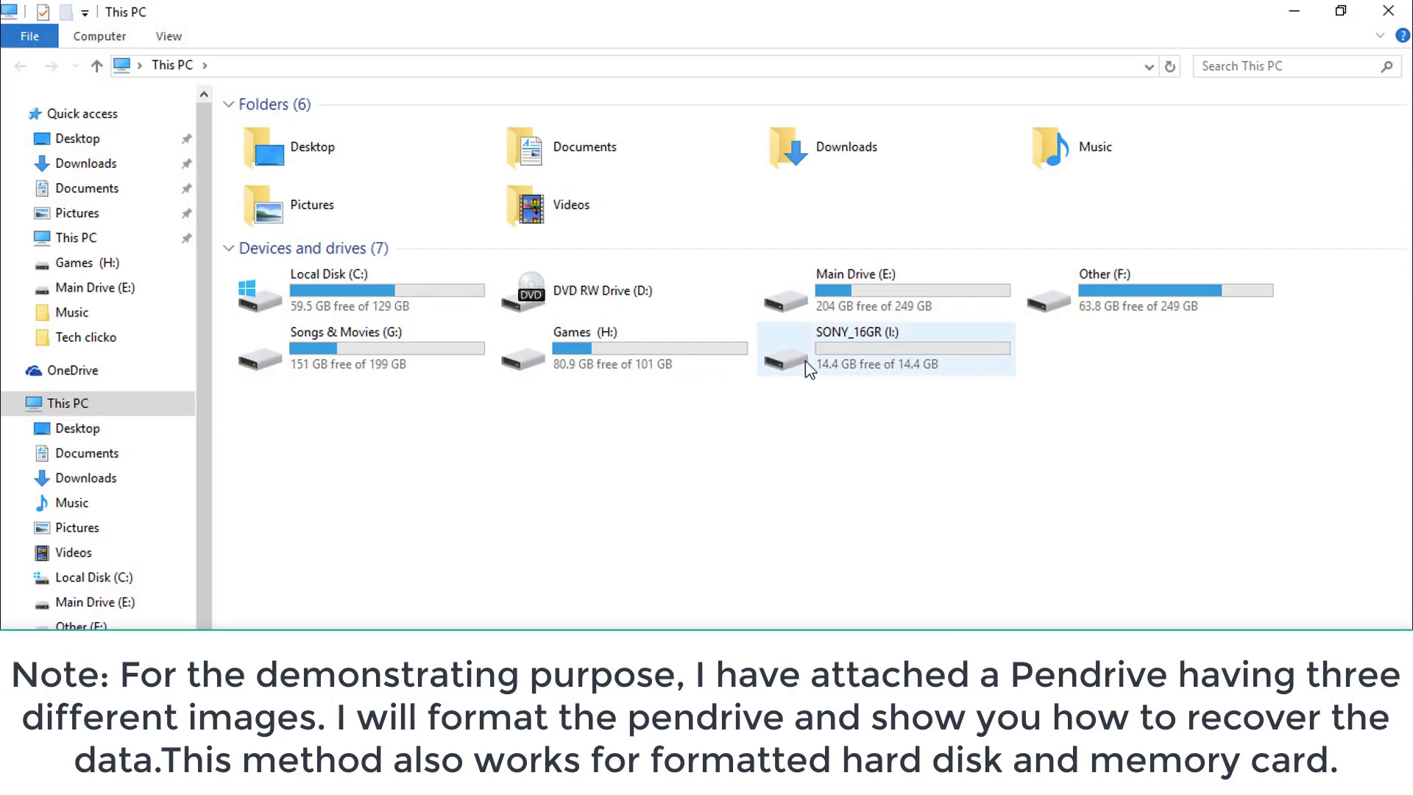
double_click(805, 361)
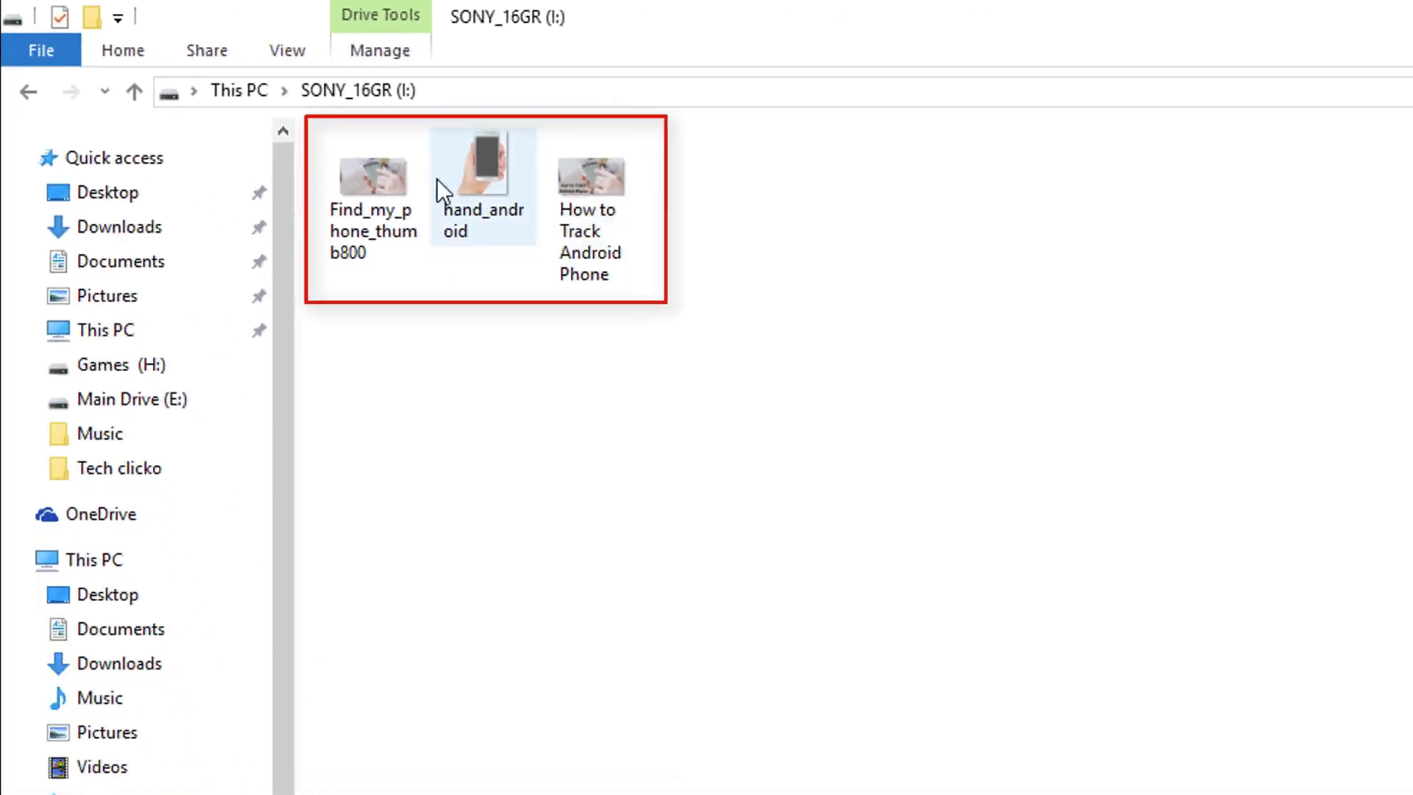
left_click(29, 93)
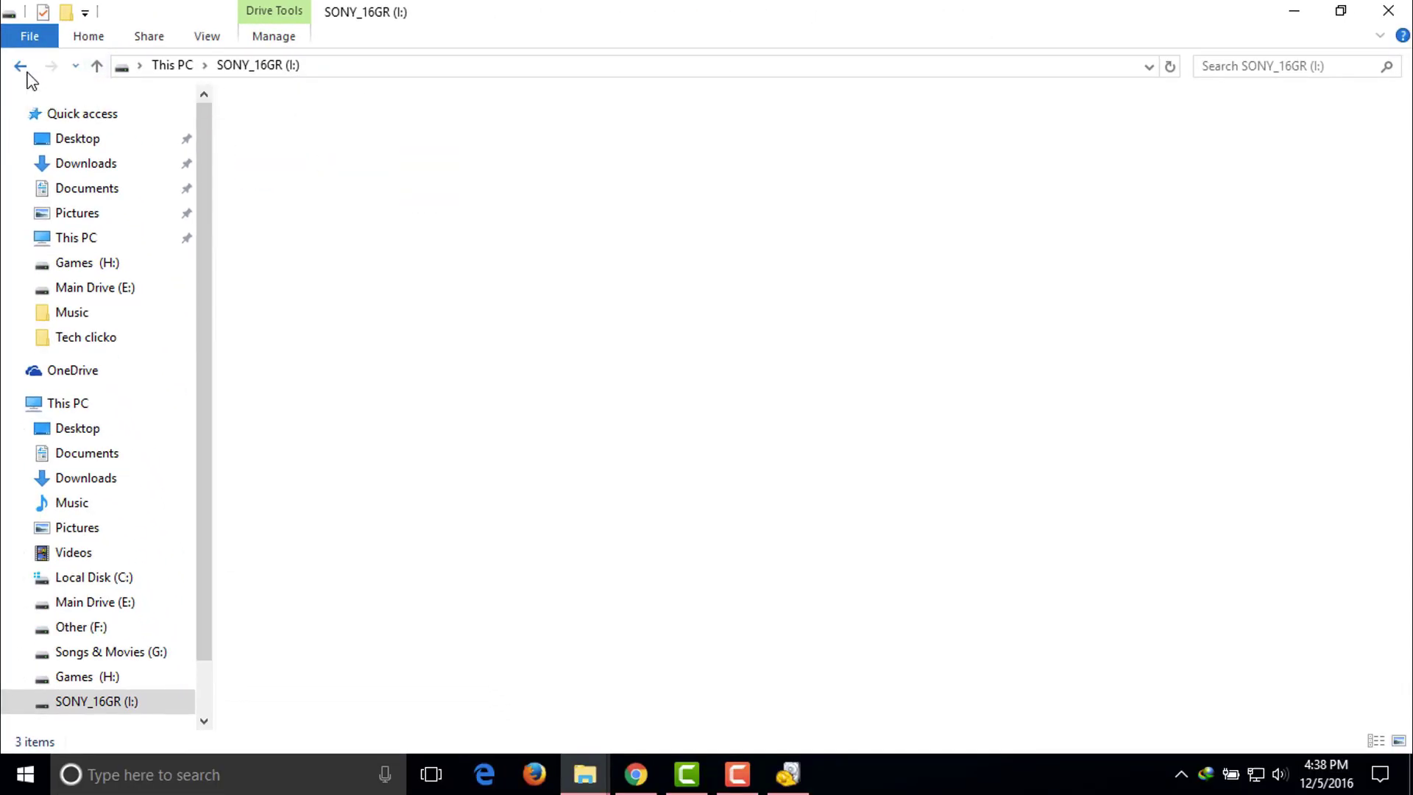
left_click(887, 481)
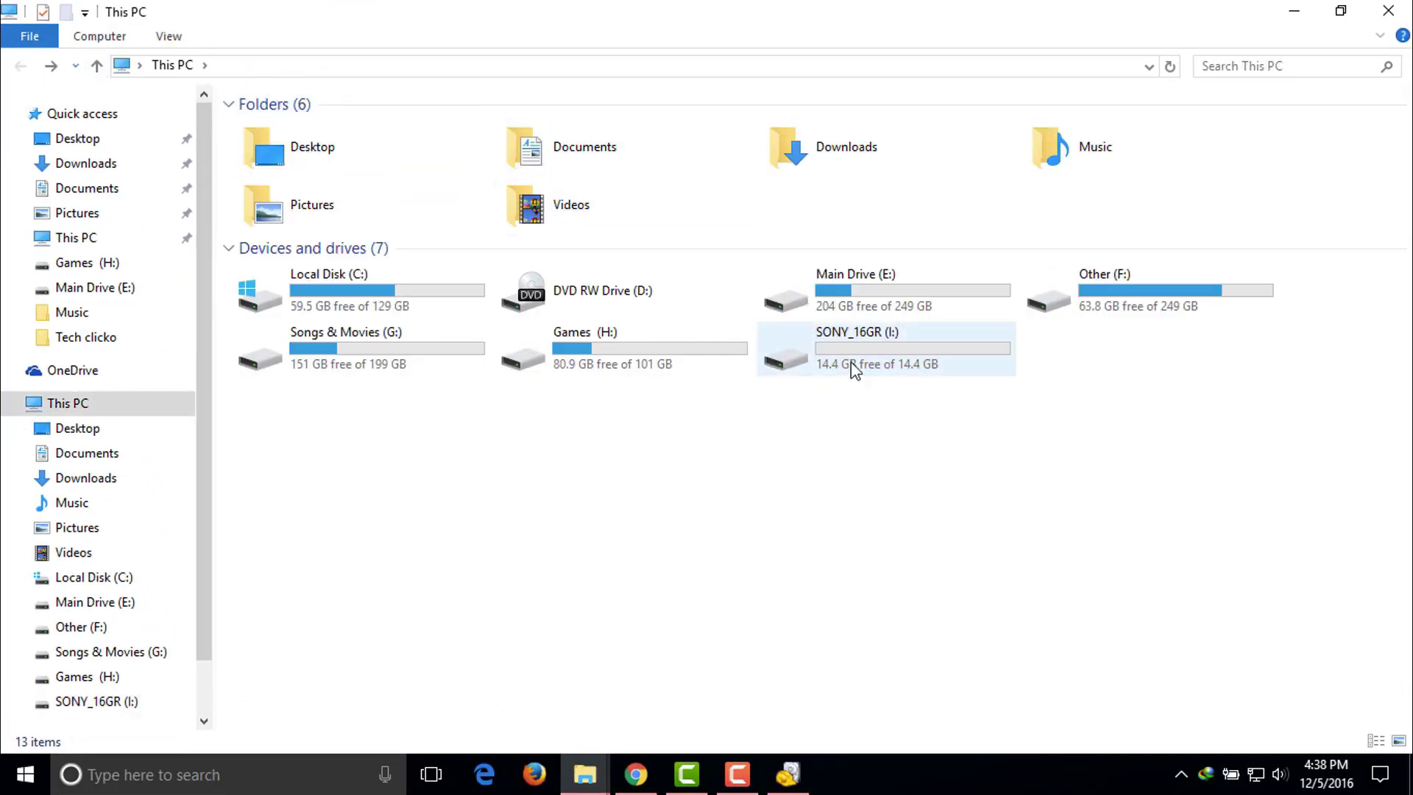
- Quick-format the SONY_16GR (I:) drive as FAT32 with 64 kilobytes allocation size, and open it to check its contents
left_click(851, 363)
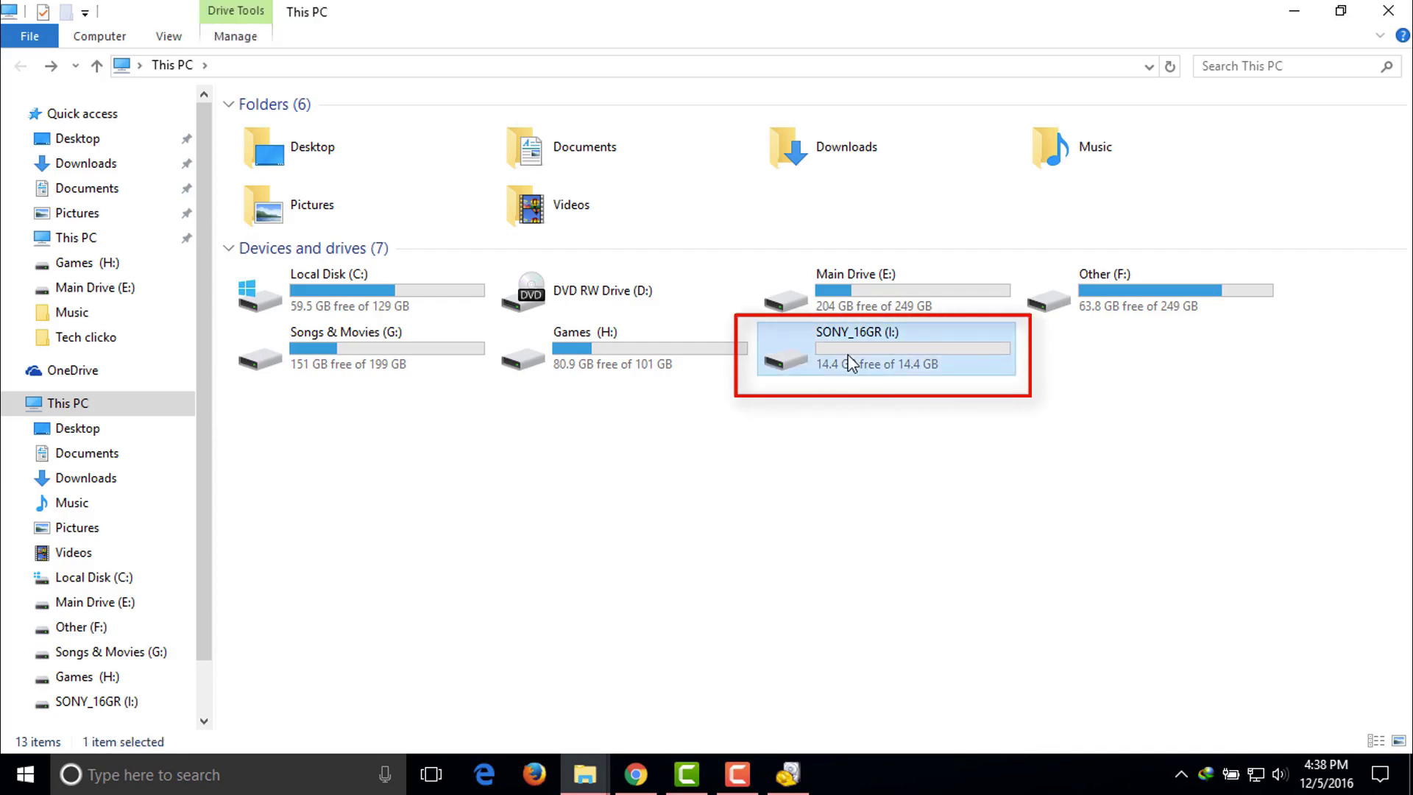
right_click(852, 363)
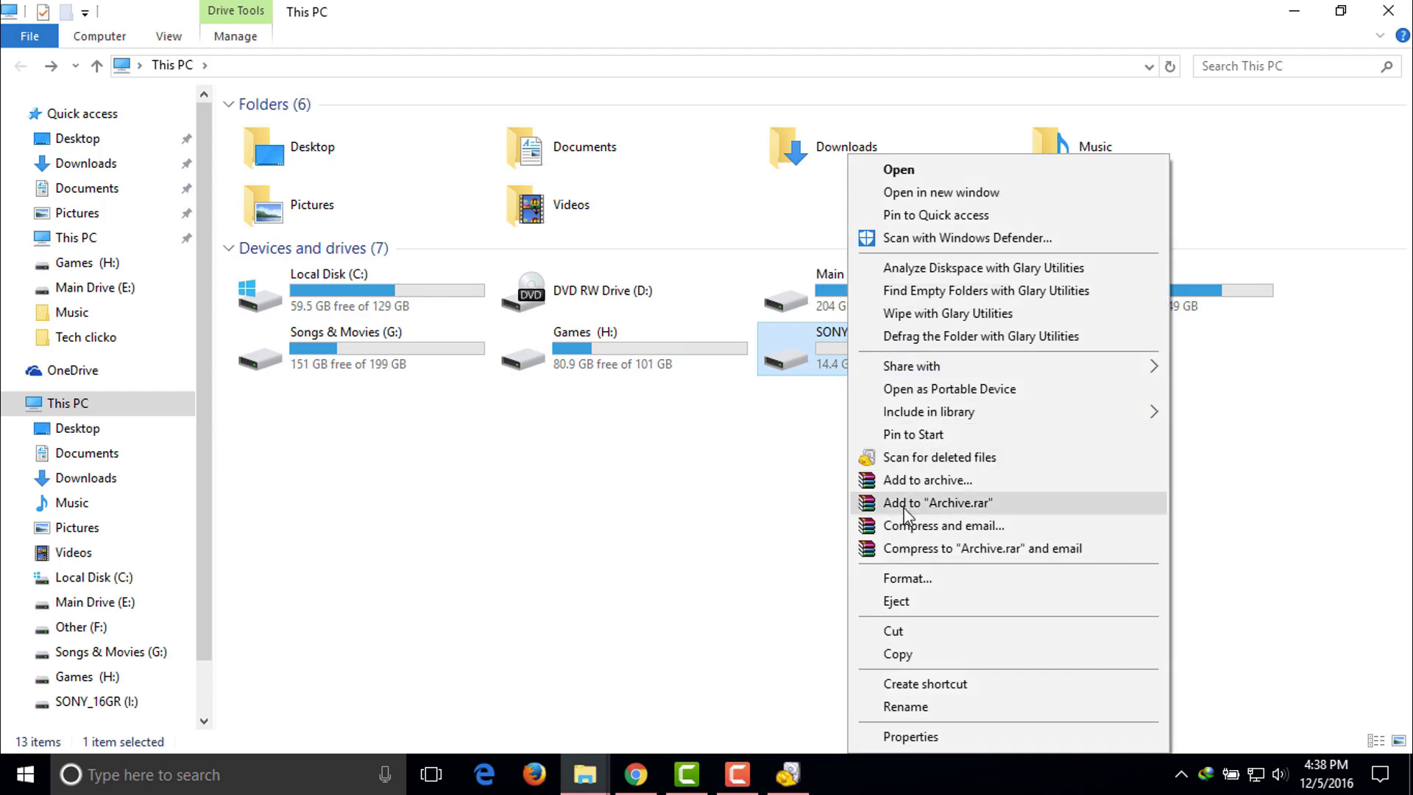
left_click(909, 579)
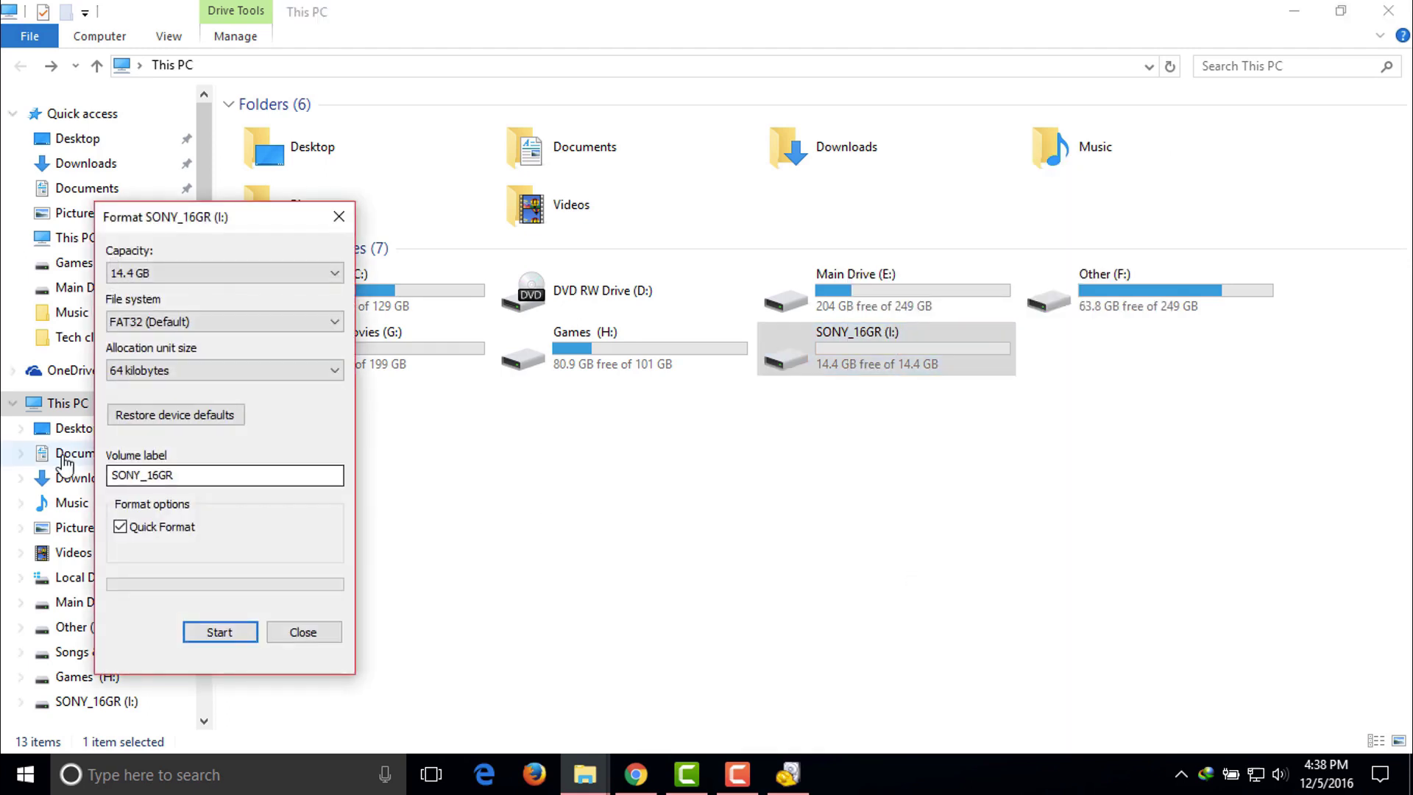
left_click(241, 634)
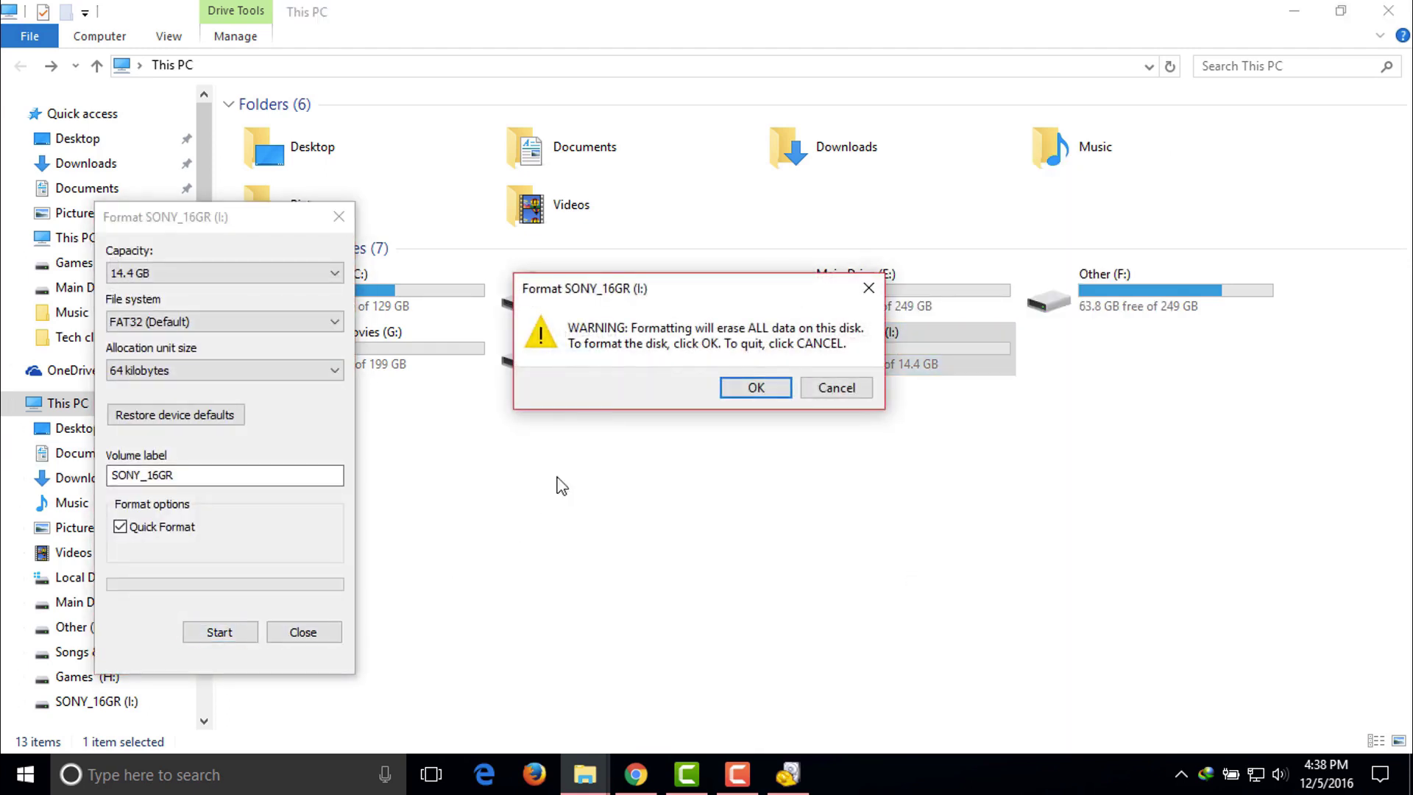
left_click(732, 384)
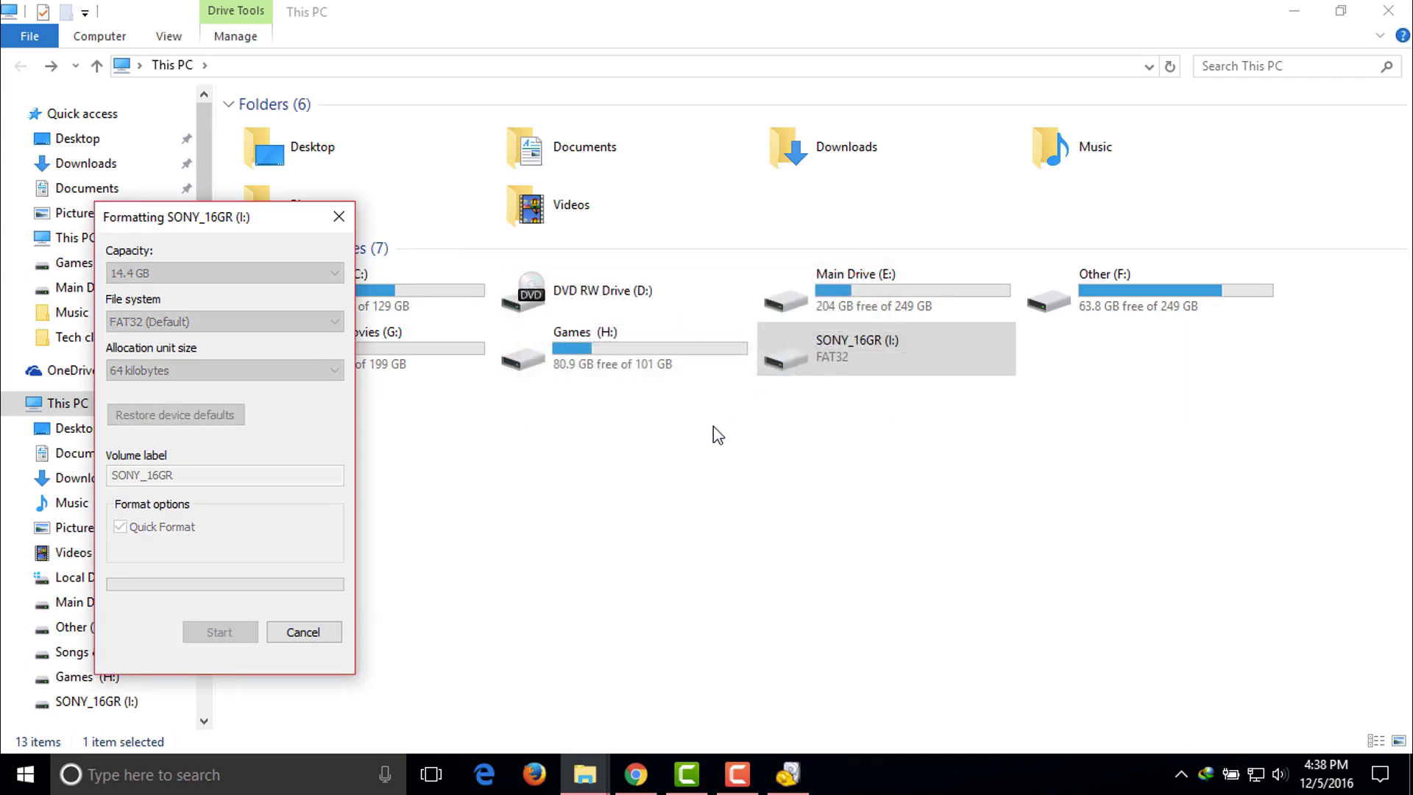
left_click(828, 384)
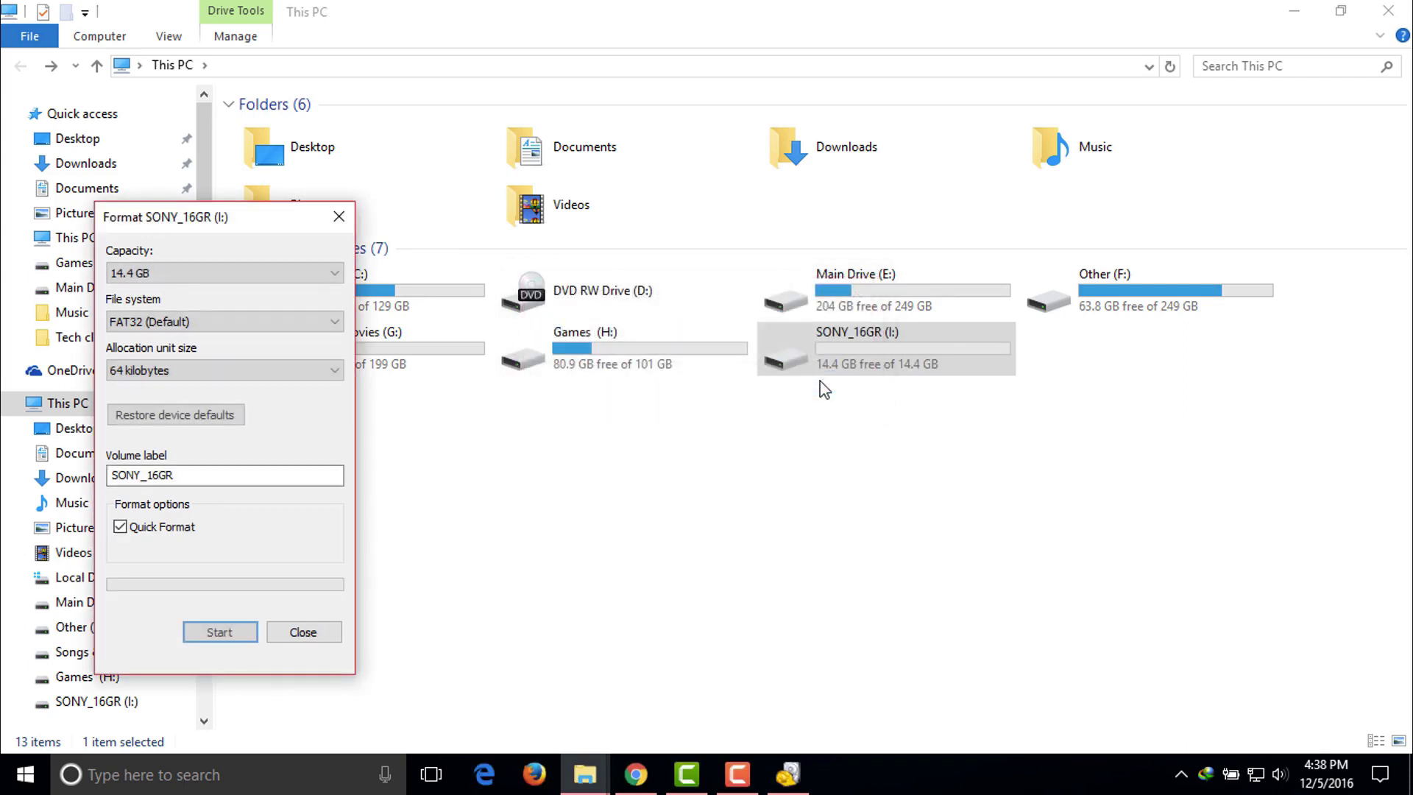
left_click(339, 217)
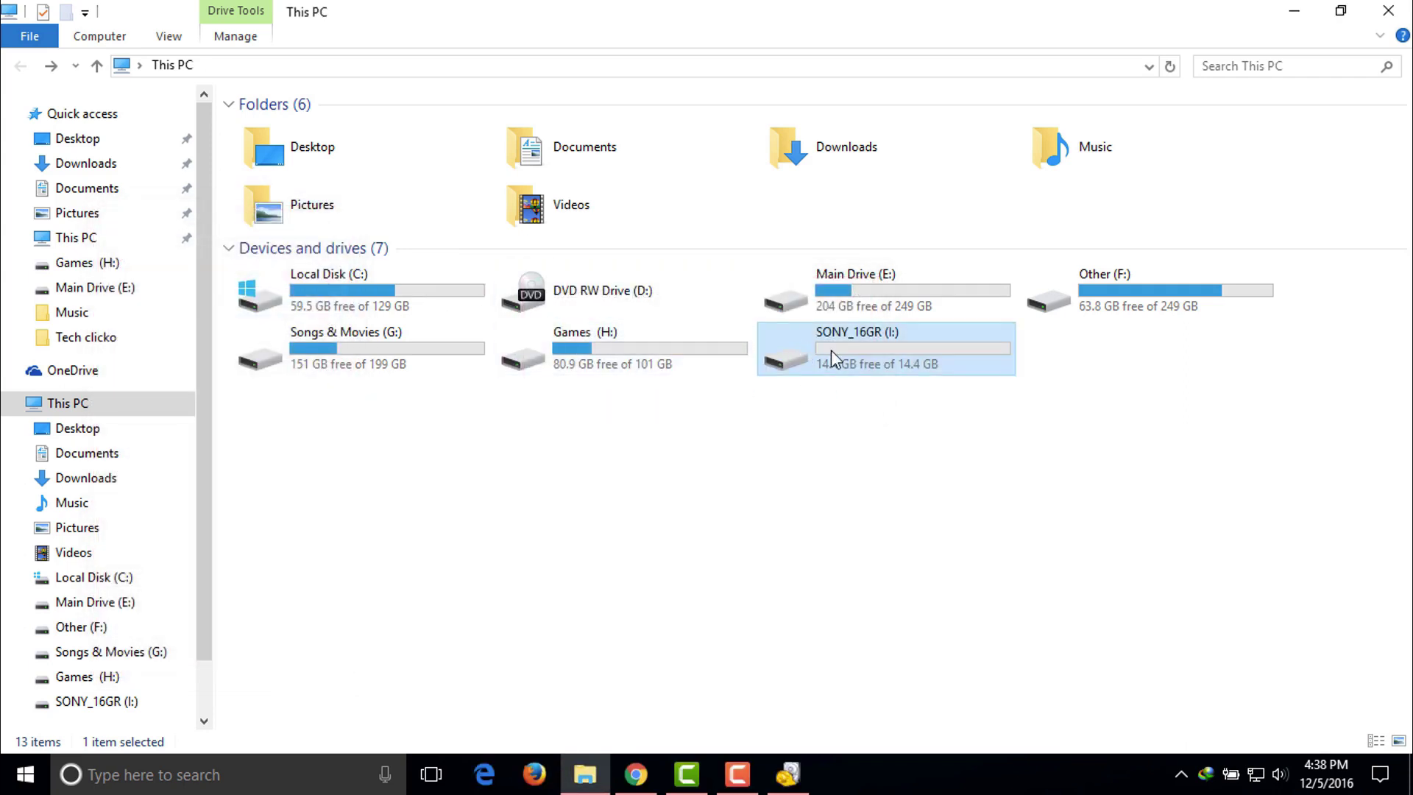
double_click(832, 351)
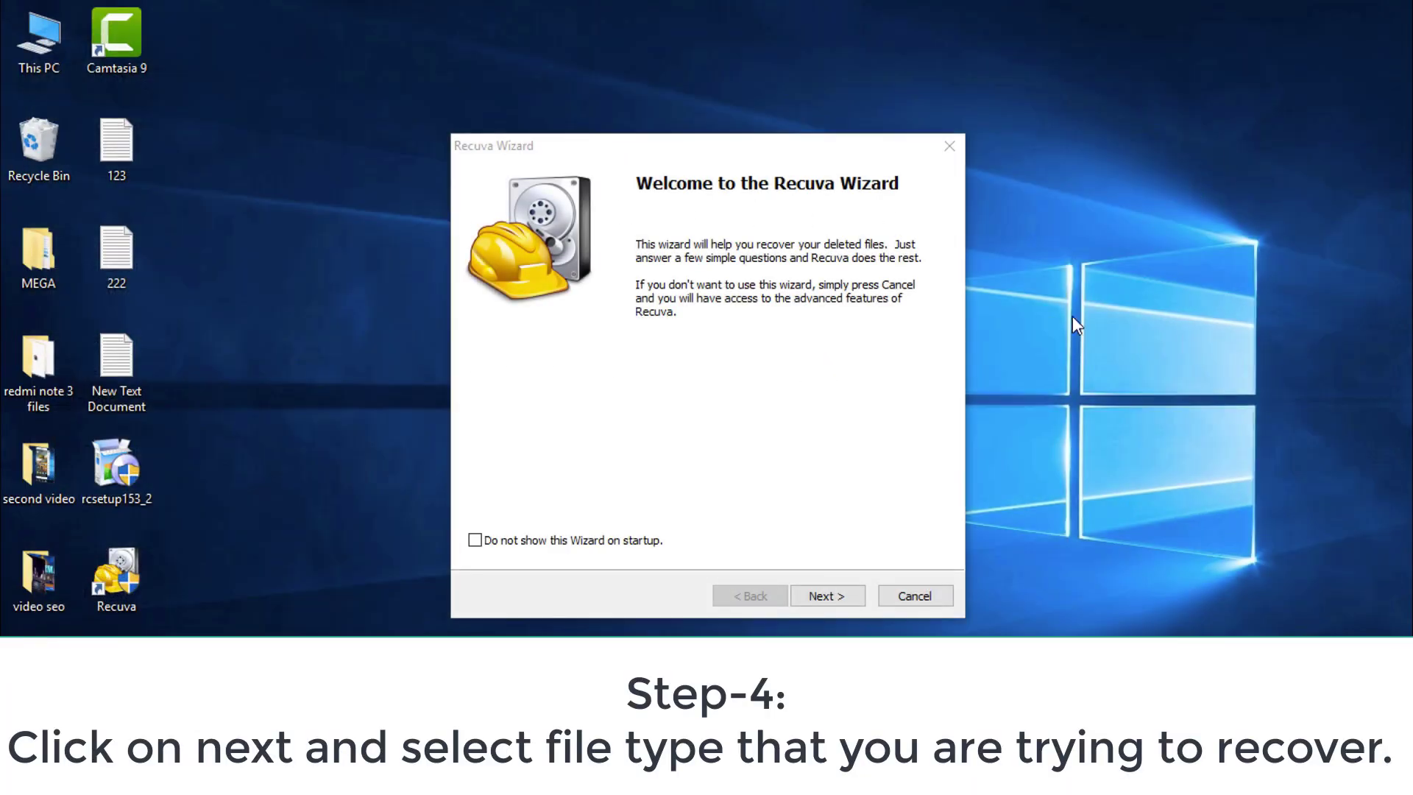
- In the Recuva wizard, keep All Files as the file type and set the specific search location to SONY_16GR (I:)
left_click(844, 598)
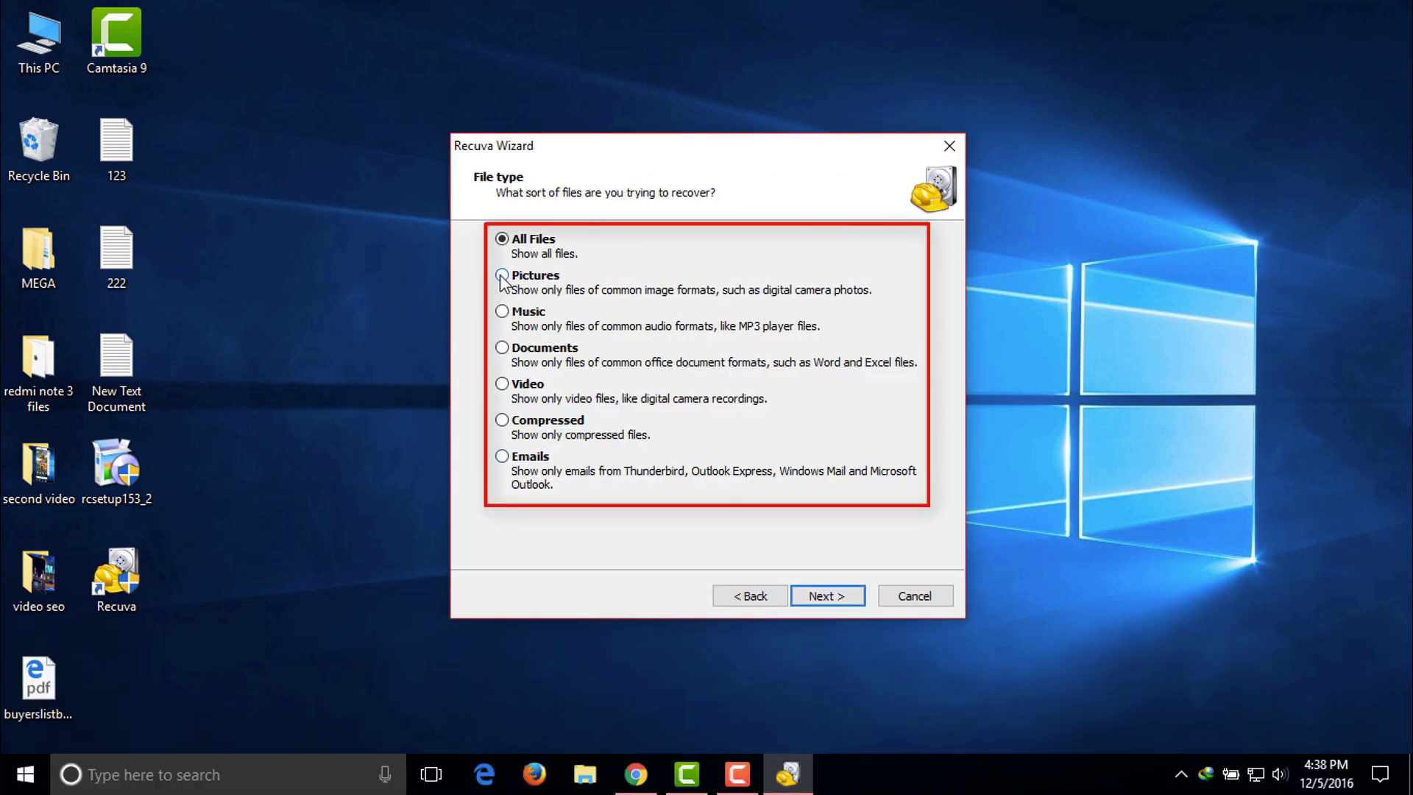
left_click(829, 593)
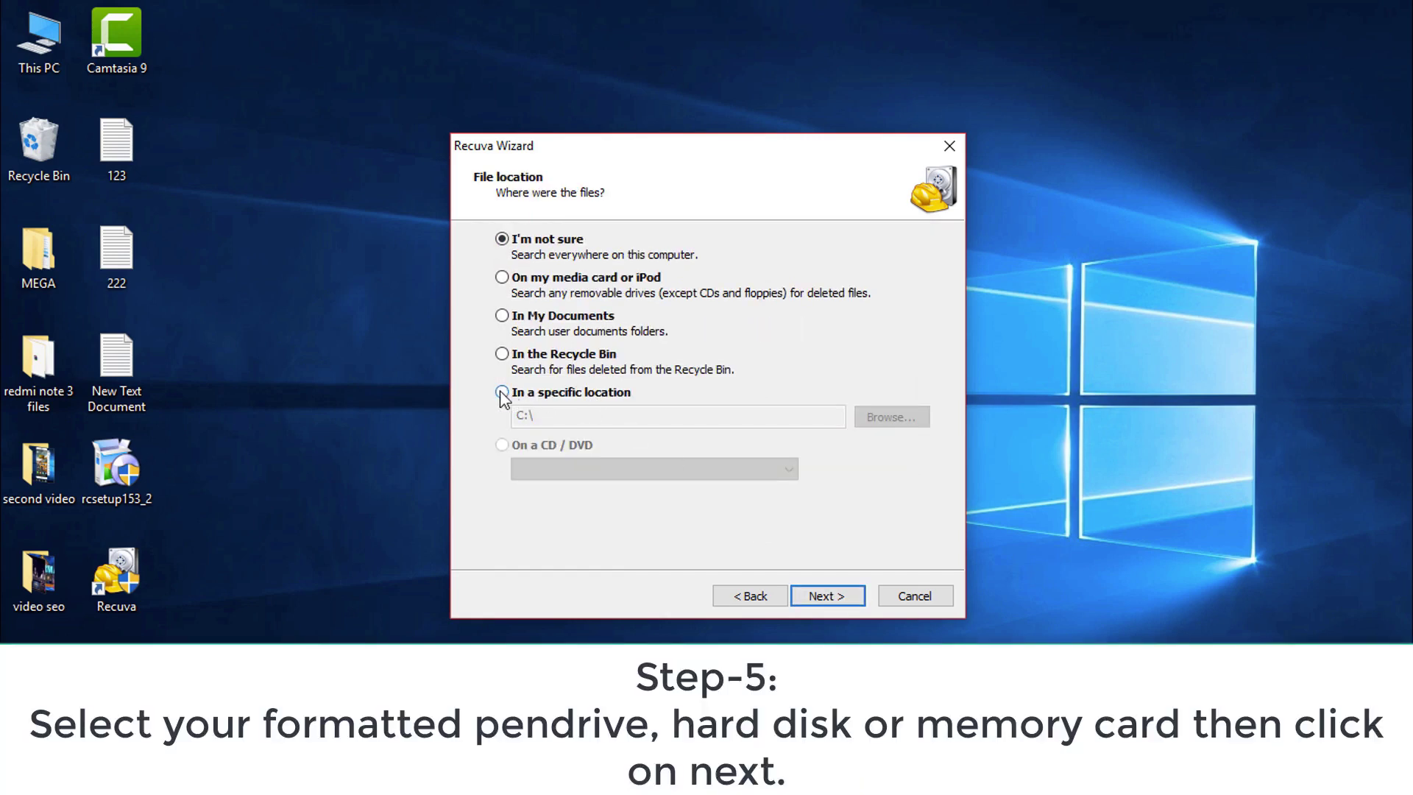
left_click(502, 393)
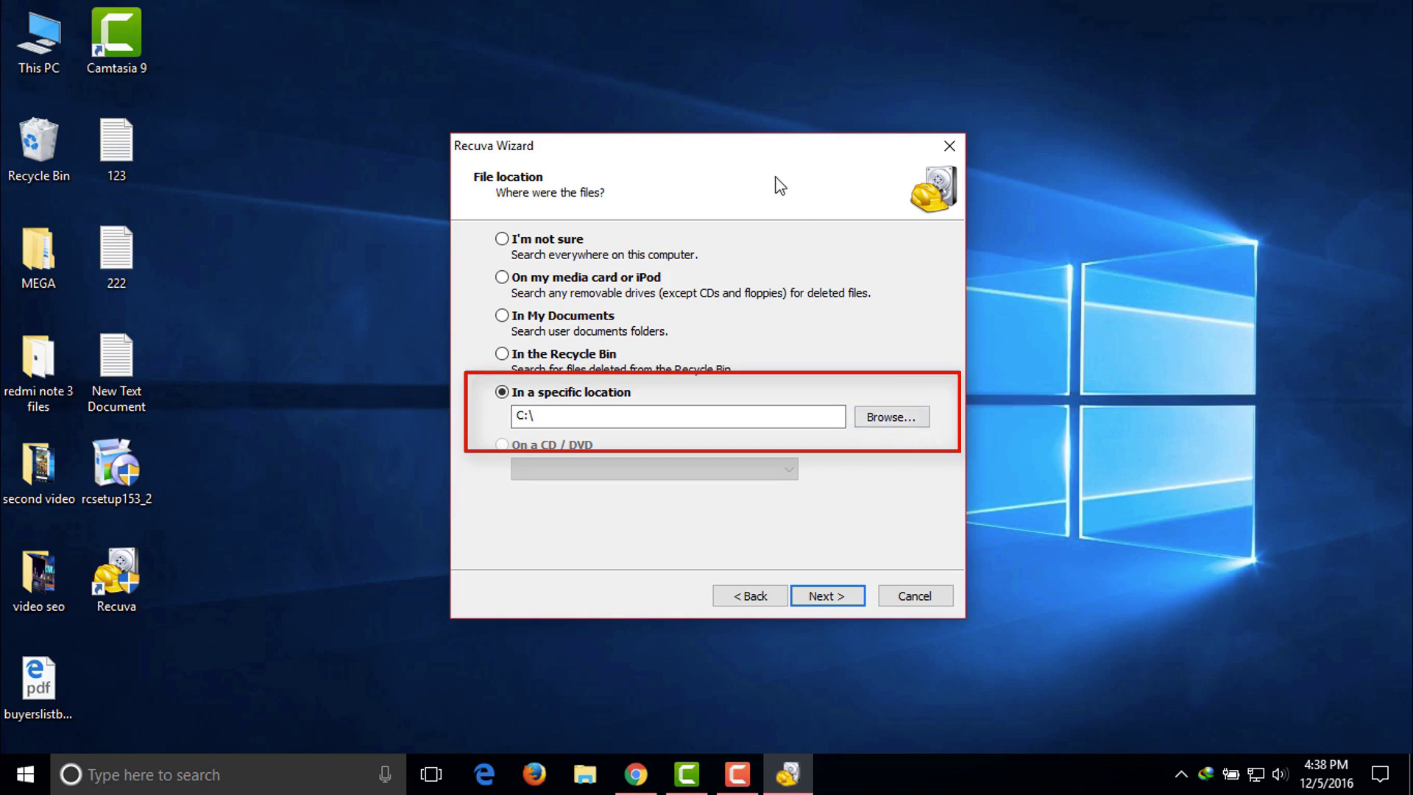
left_click_drag(748, 151, 559, 152)
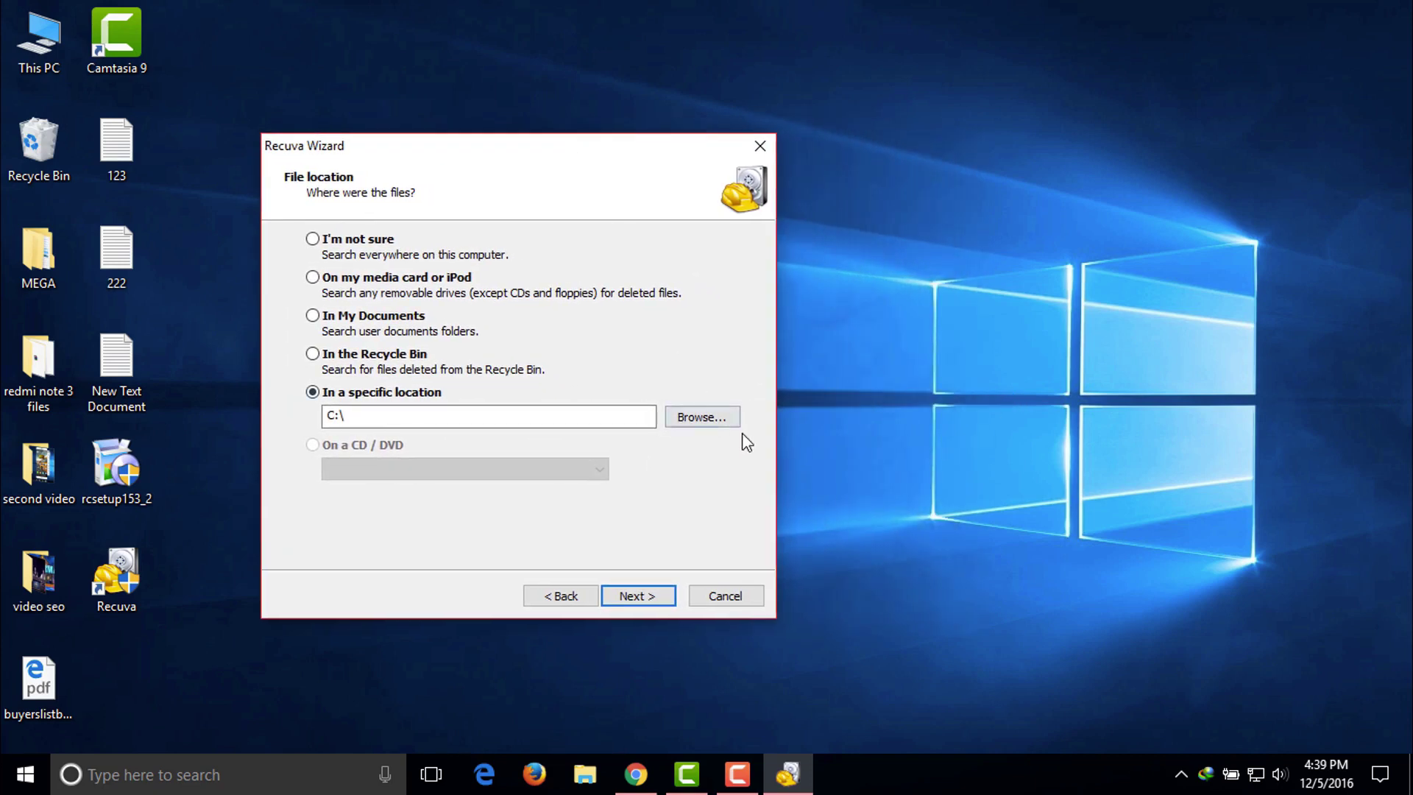
left_click(718, 420)
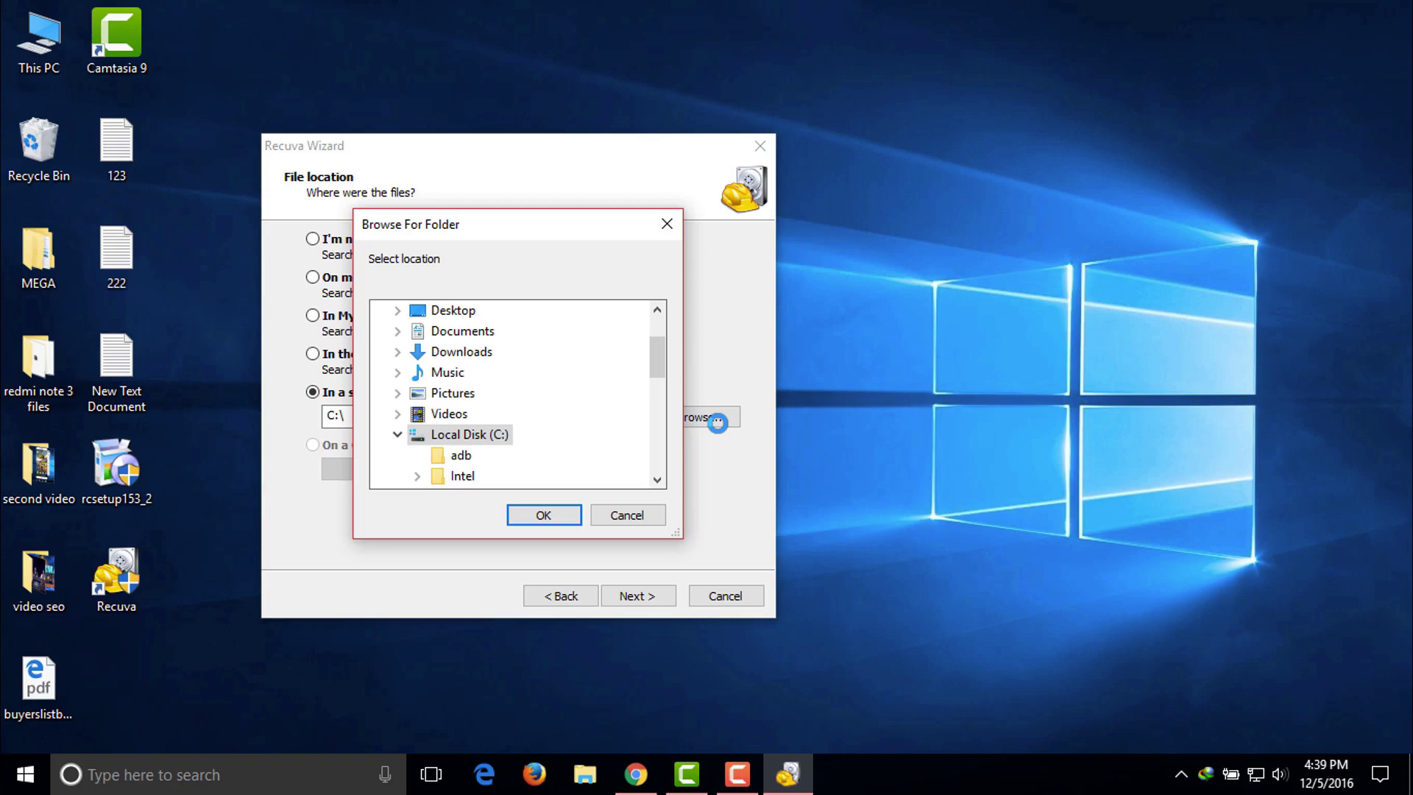
scroll(504, 439, "down", 5)
left_click(465, 397)
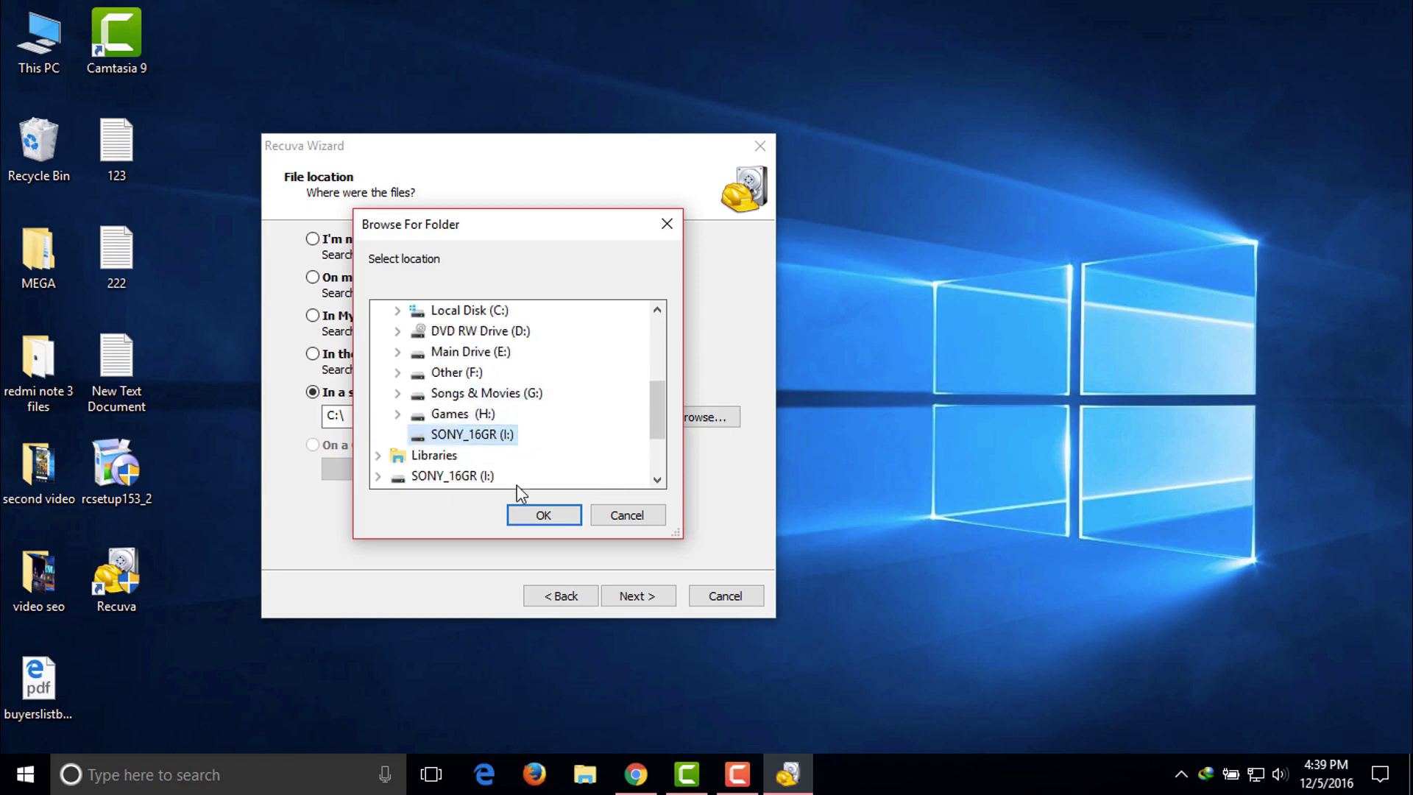
left_click(543, 514)
left_click(666, 596)
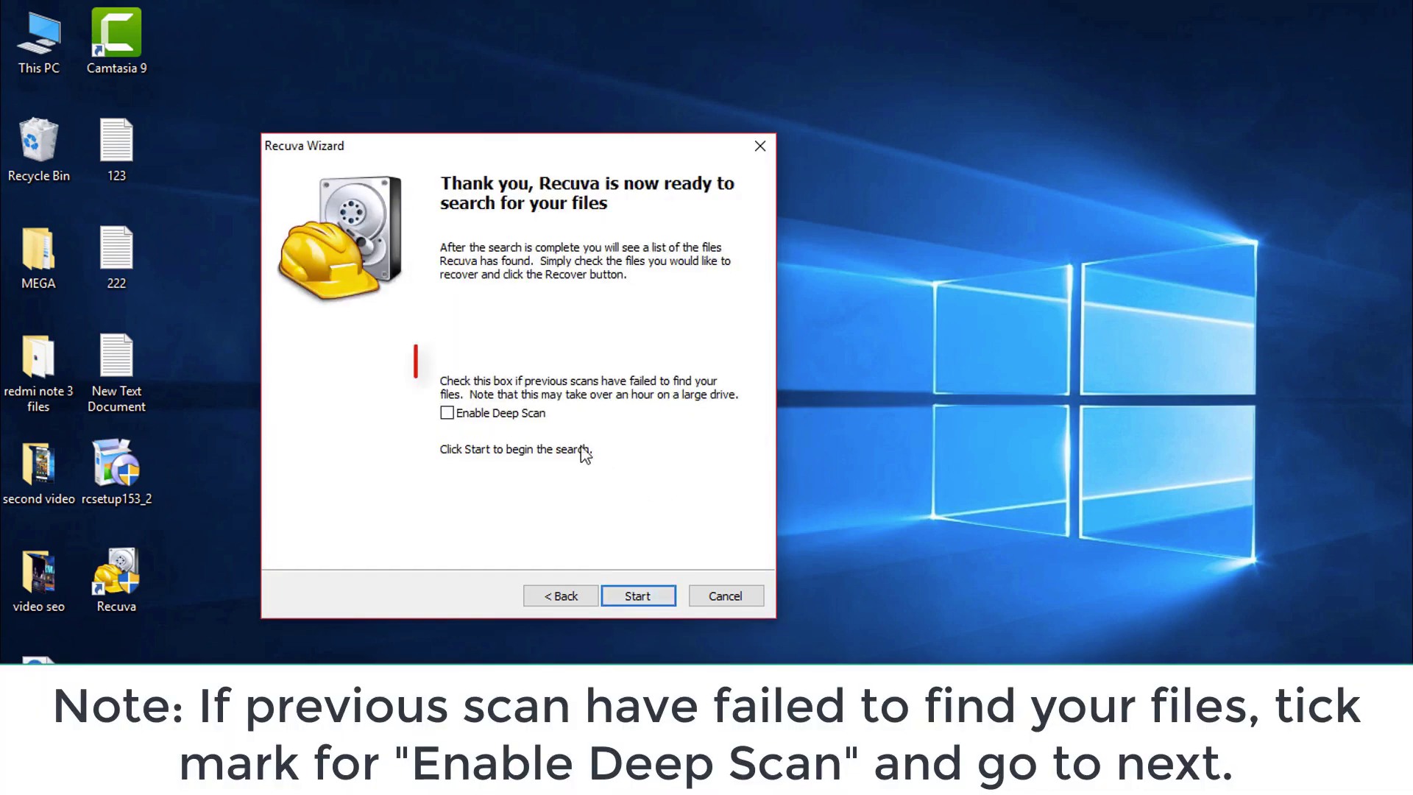
- Scan the chosen drive for deleted files, and rescan it with Deep Scan enabled
left_click(515, 414)
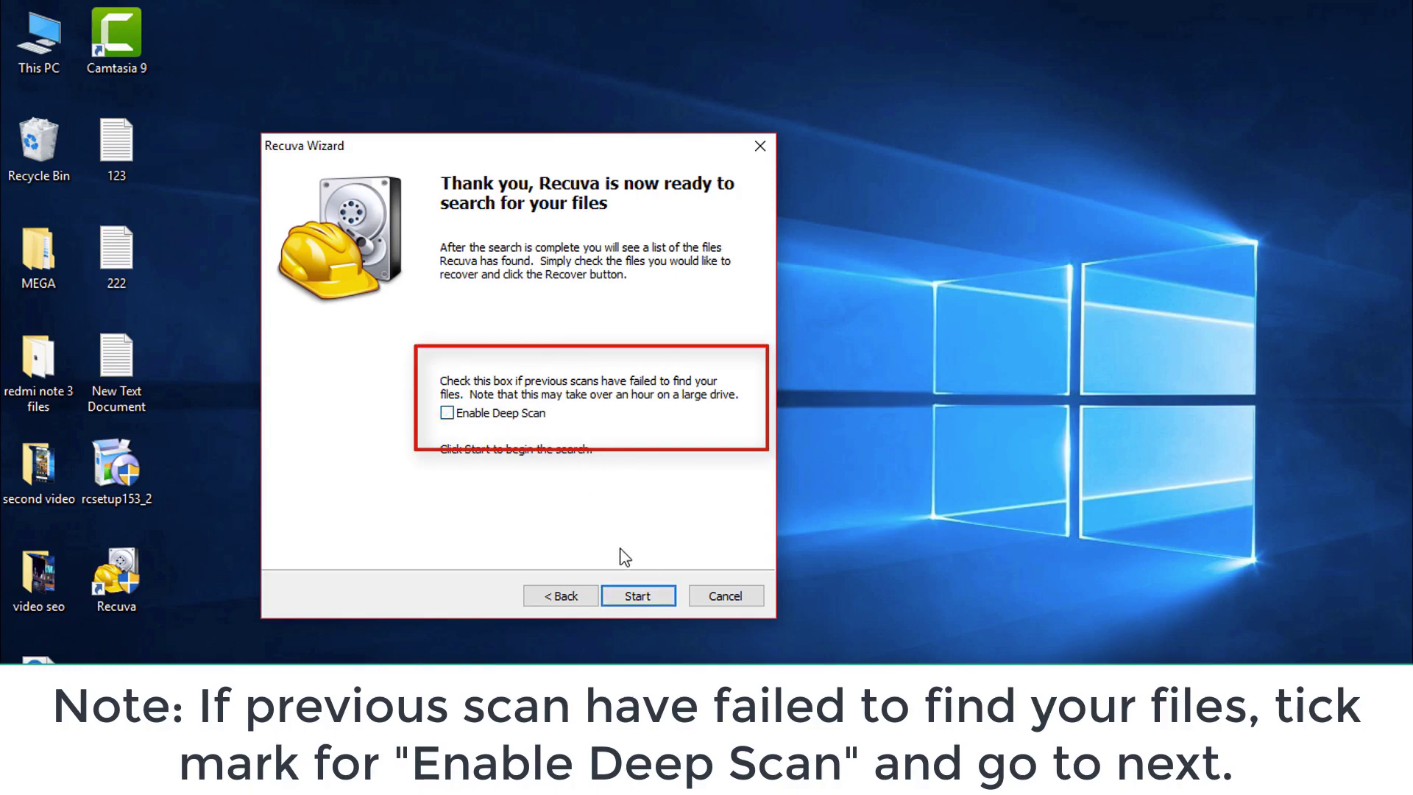
left_click(642, 594)
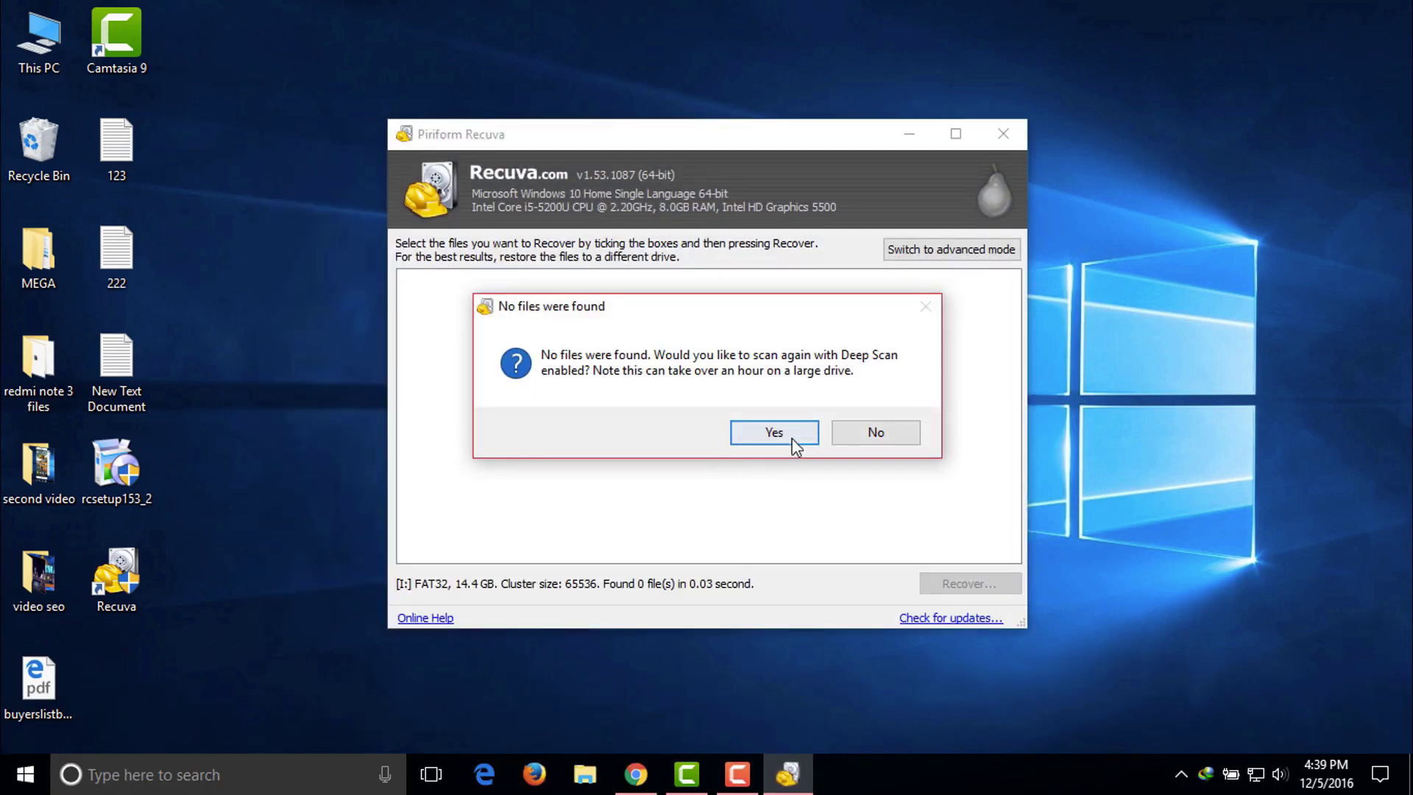
left_click(813, 435)
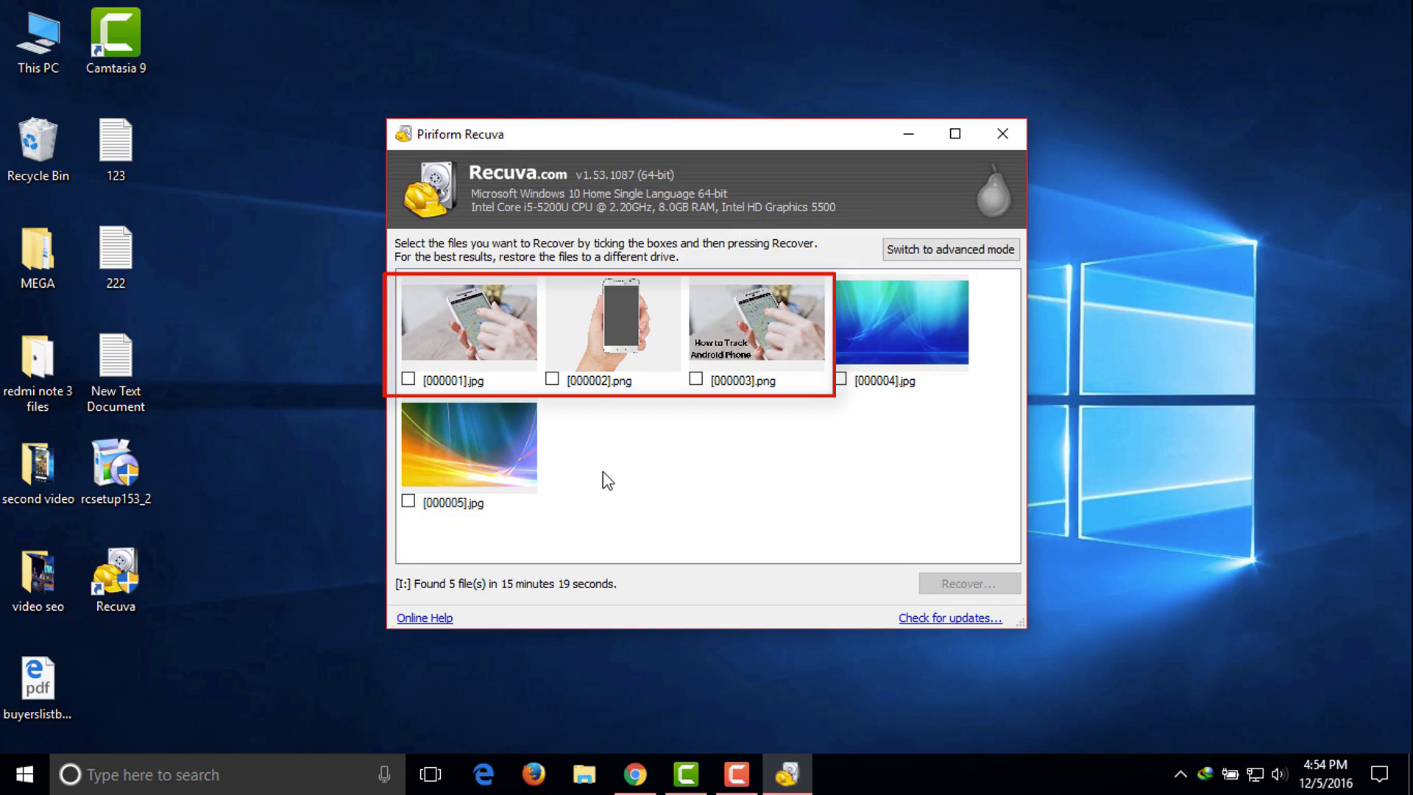
- Mark the files [000001].jpg, [000002].png and [000003].png for recovery
left_click(440, 369)
left_click(552, 379)
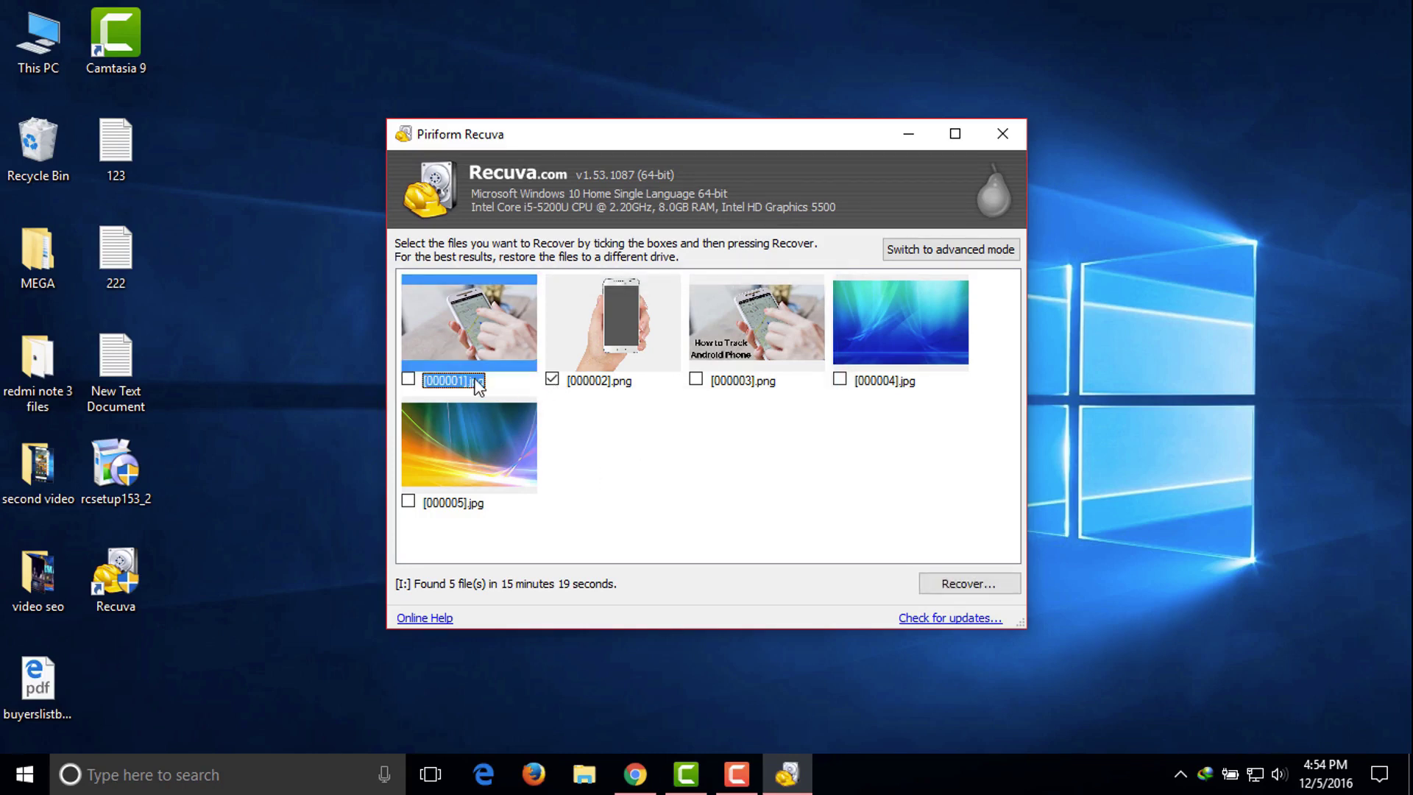
left_click(618, 435)
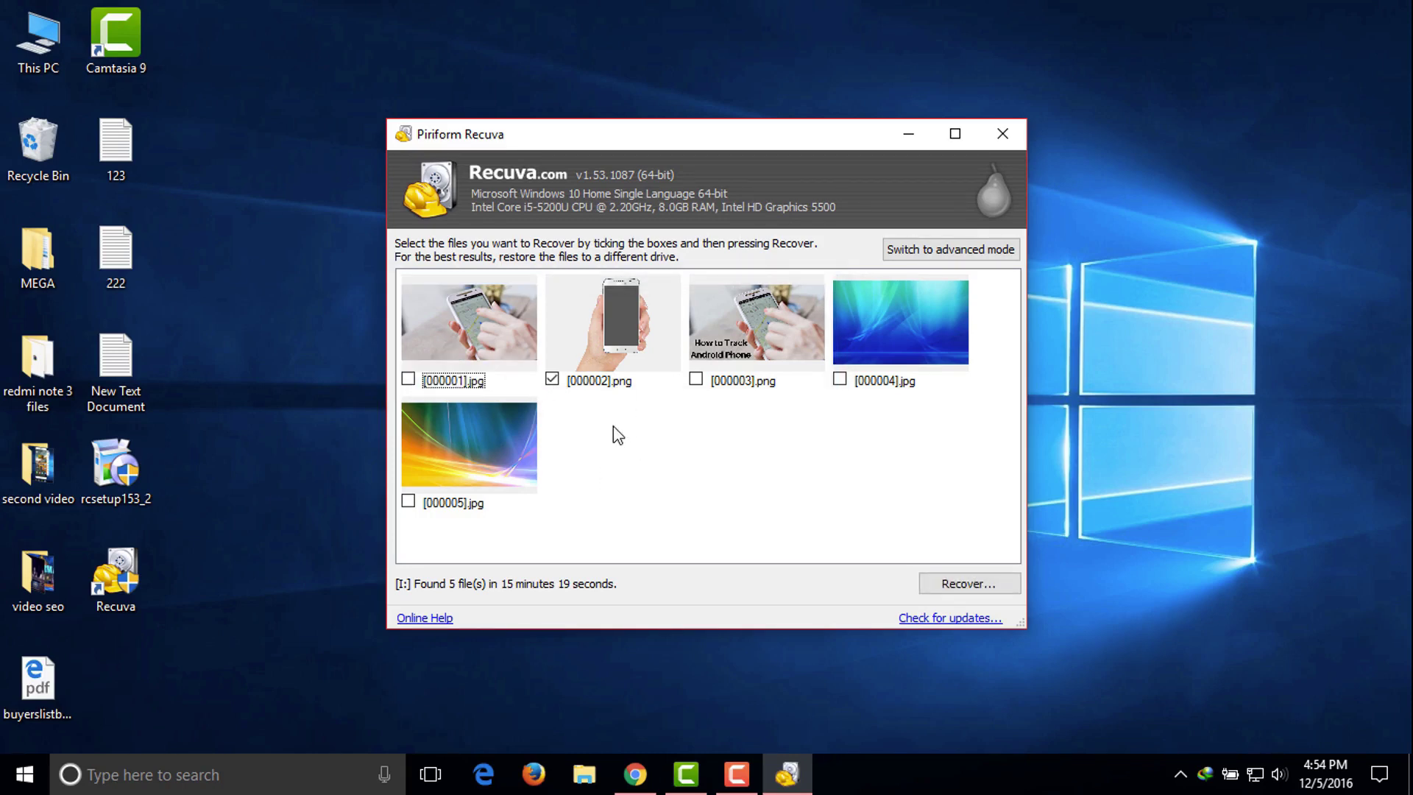
left_click(698, 379)
left_click(718, 415)
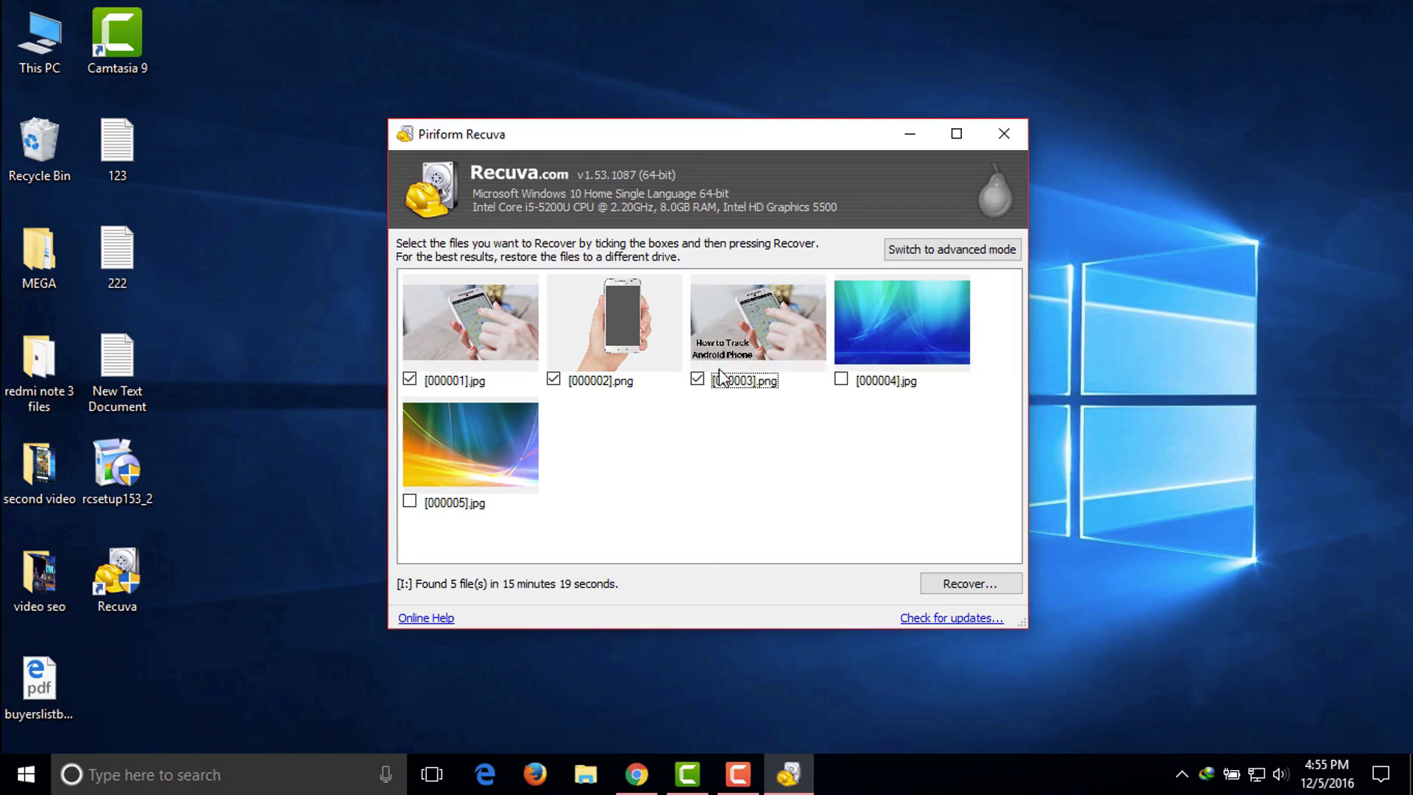
- Start recovering the marked files, and create a desktop folder named Recuva, placed directly below the Recuva shortcut
left_click(942, 592)
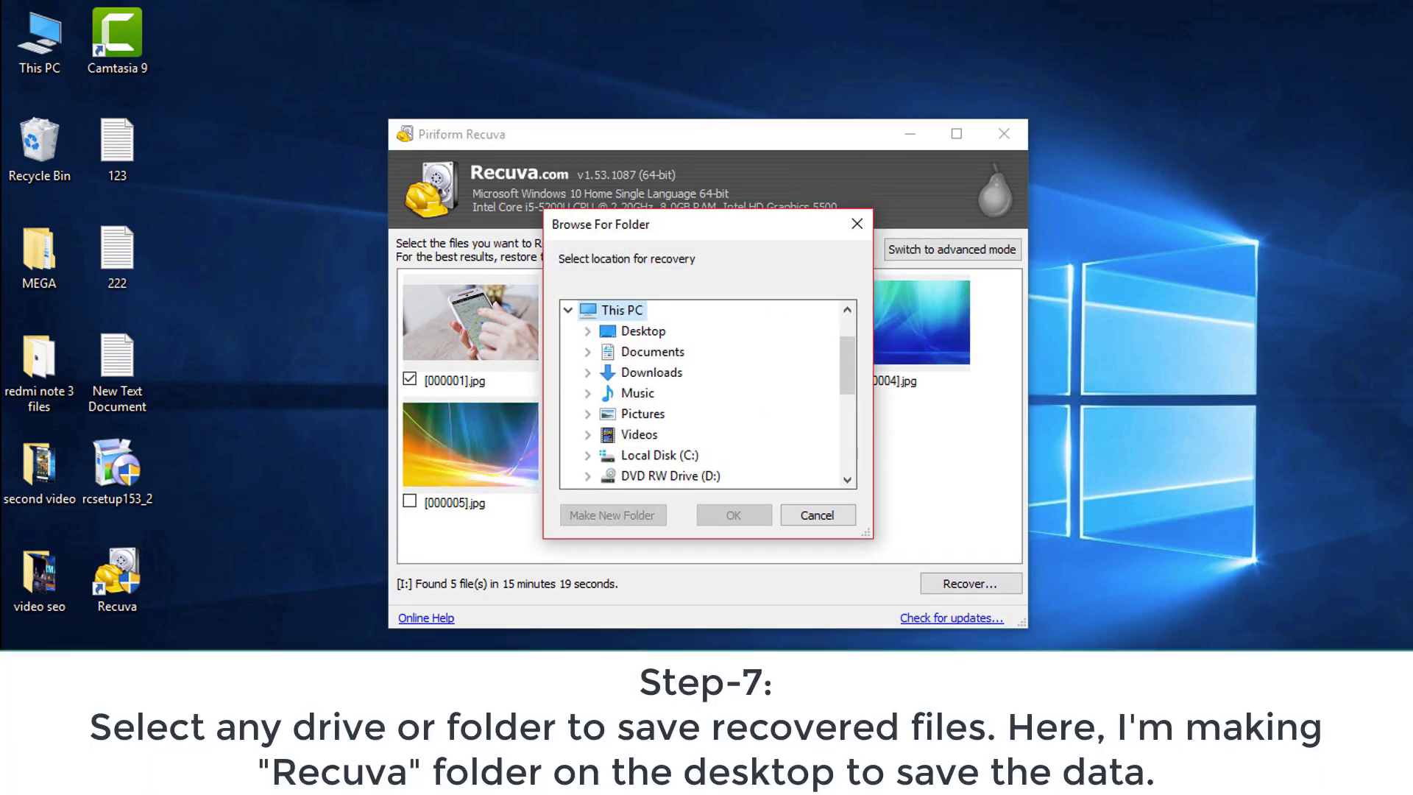
right_click(185, 358)
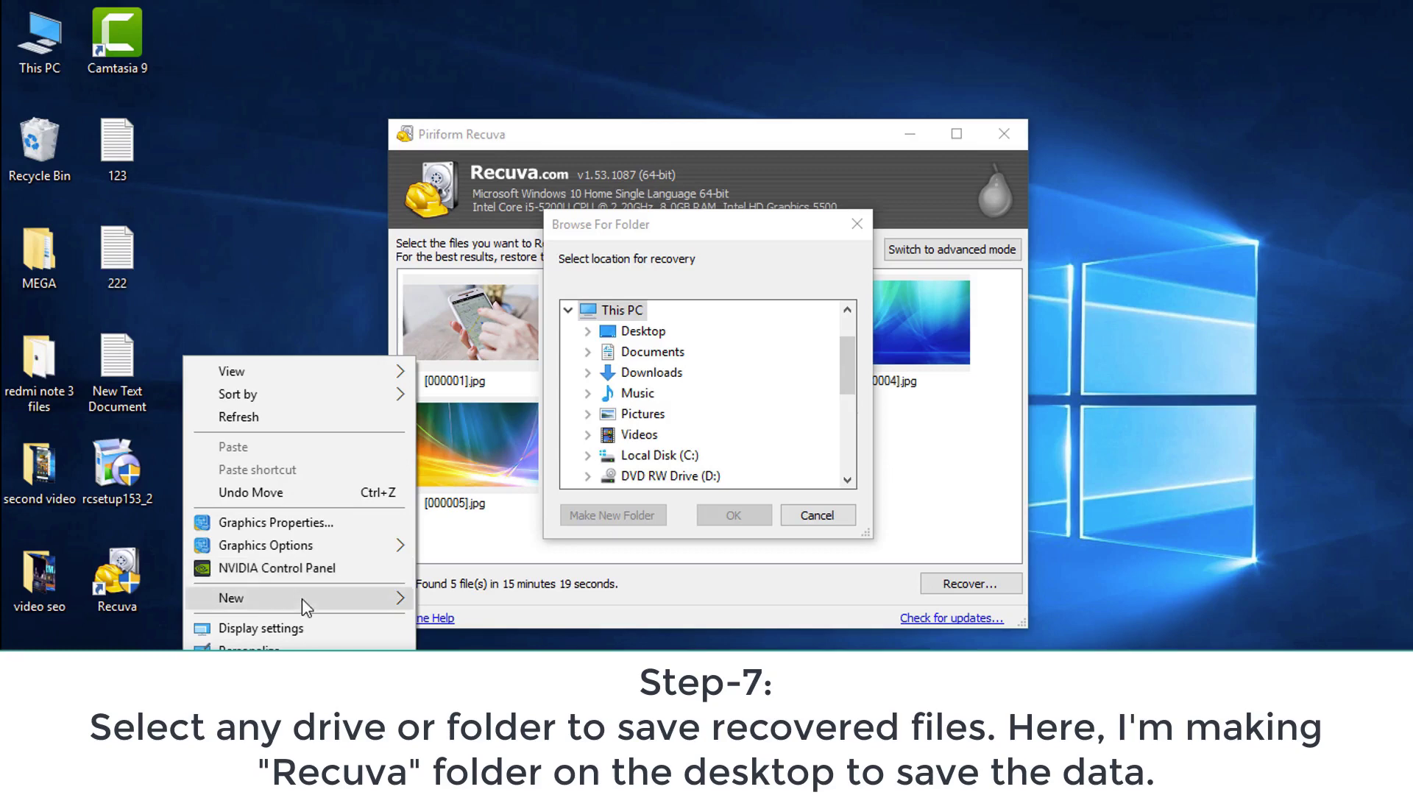
mouse_move(306, 606)
left_click(472, 294)
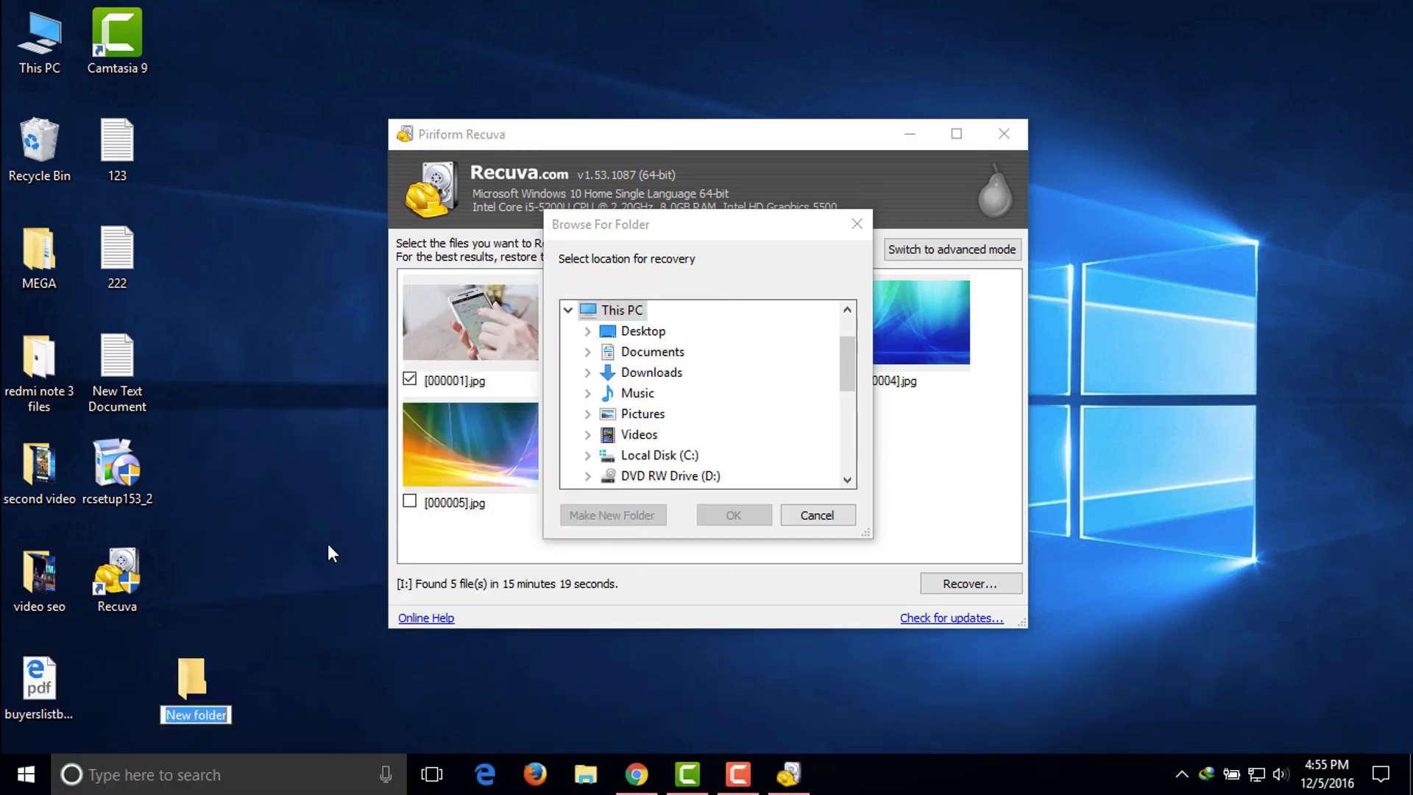
type("Recu")
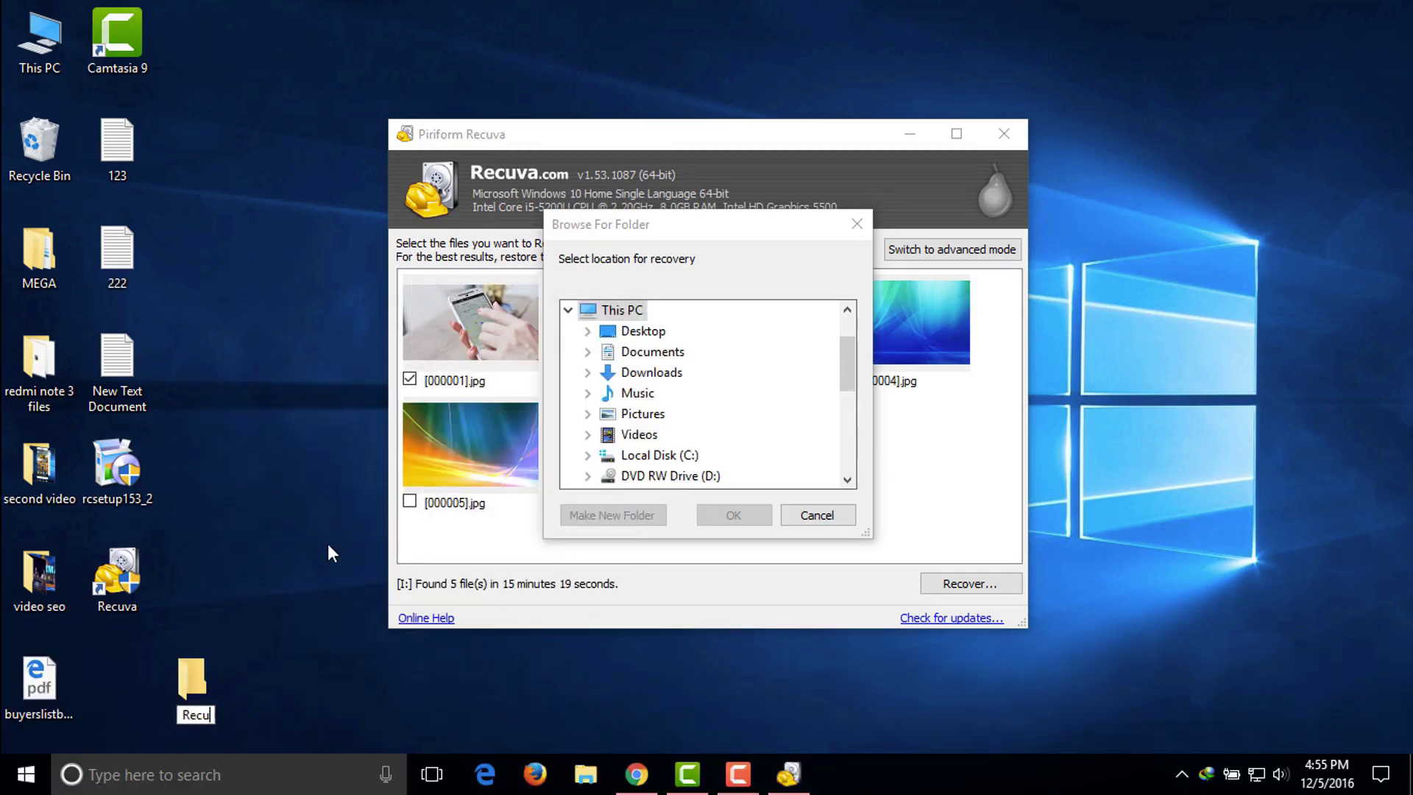
type("va")
key("Return")
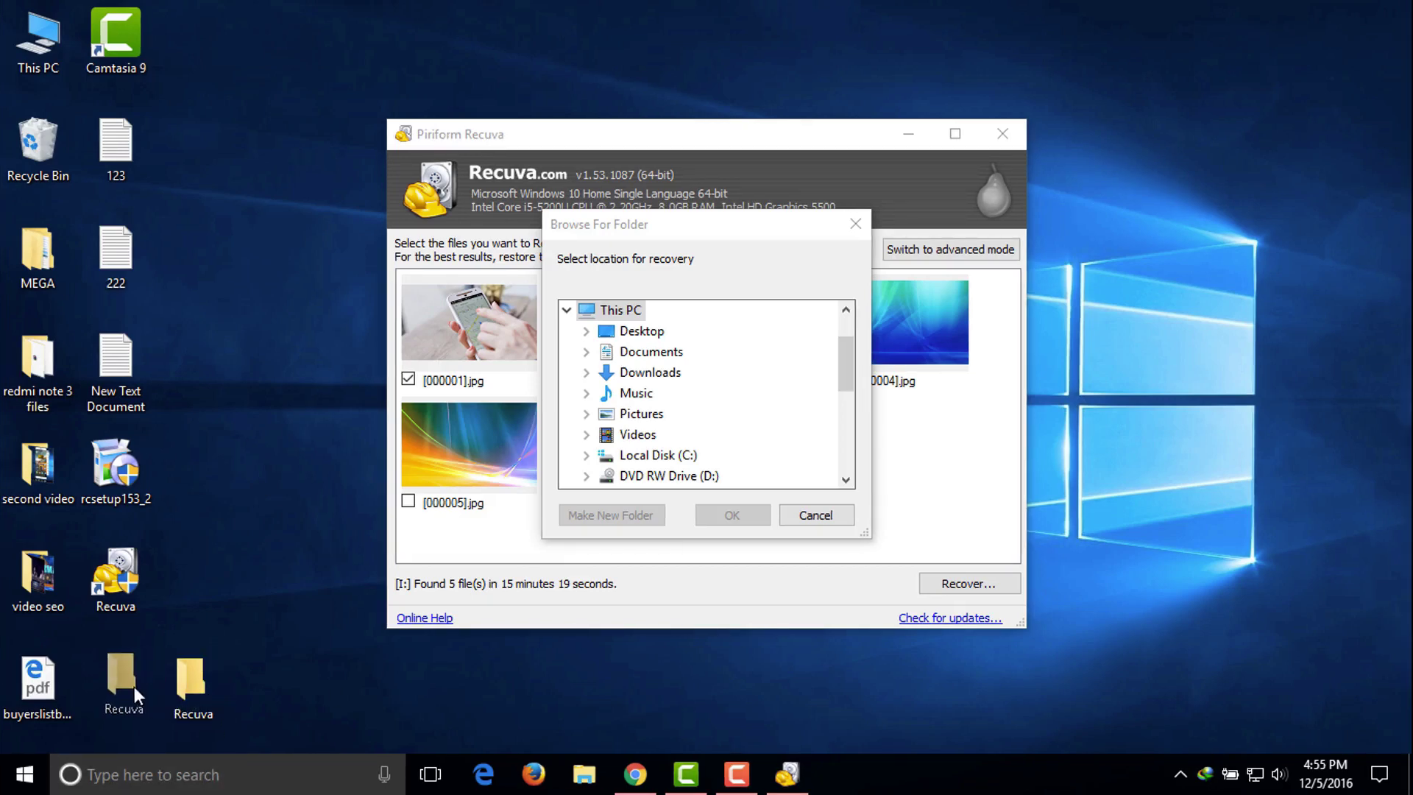
left_click_drag(134, 687, 134, 686)
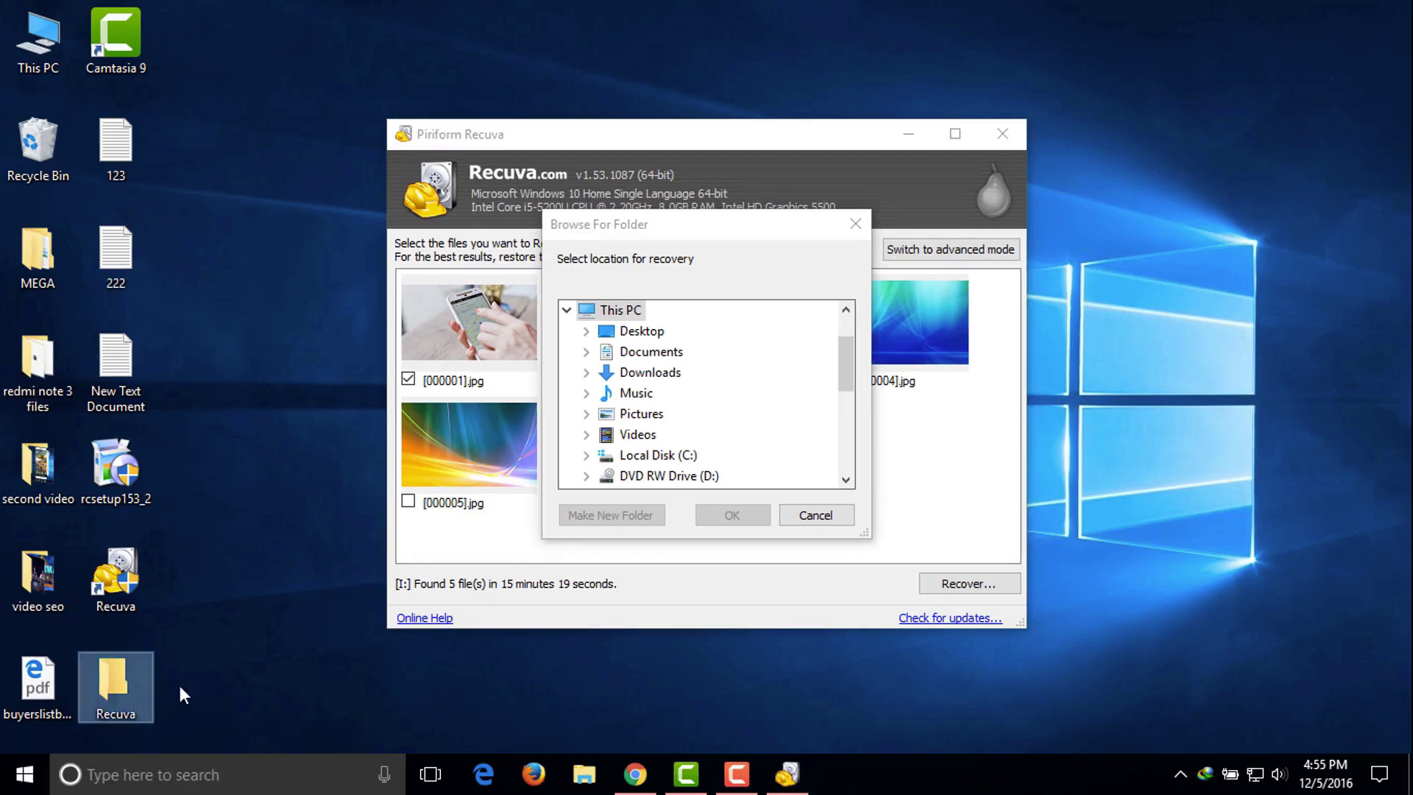
- Recover the marked files into the Recuva folder on the Desktop, and close the recovery program
left_click(637, 331)
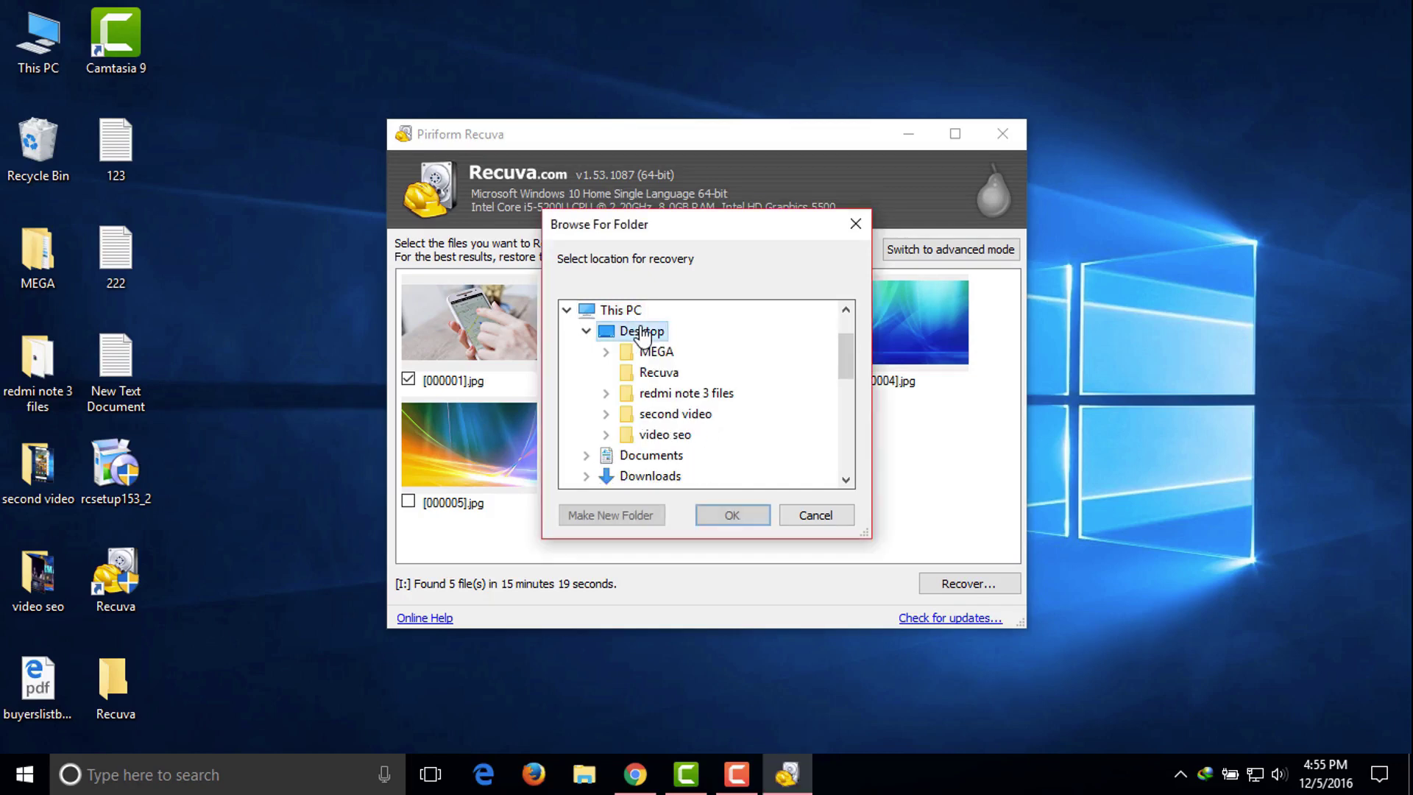
left_click(679, 376)
left_click(732, 514)
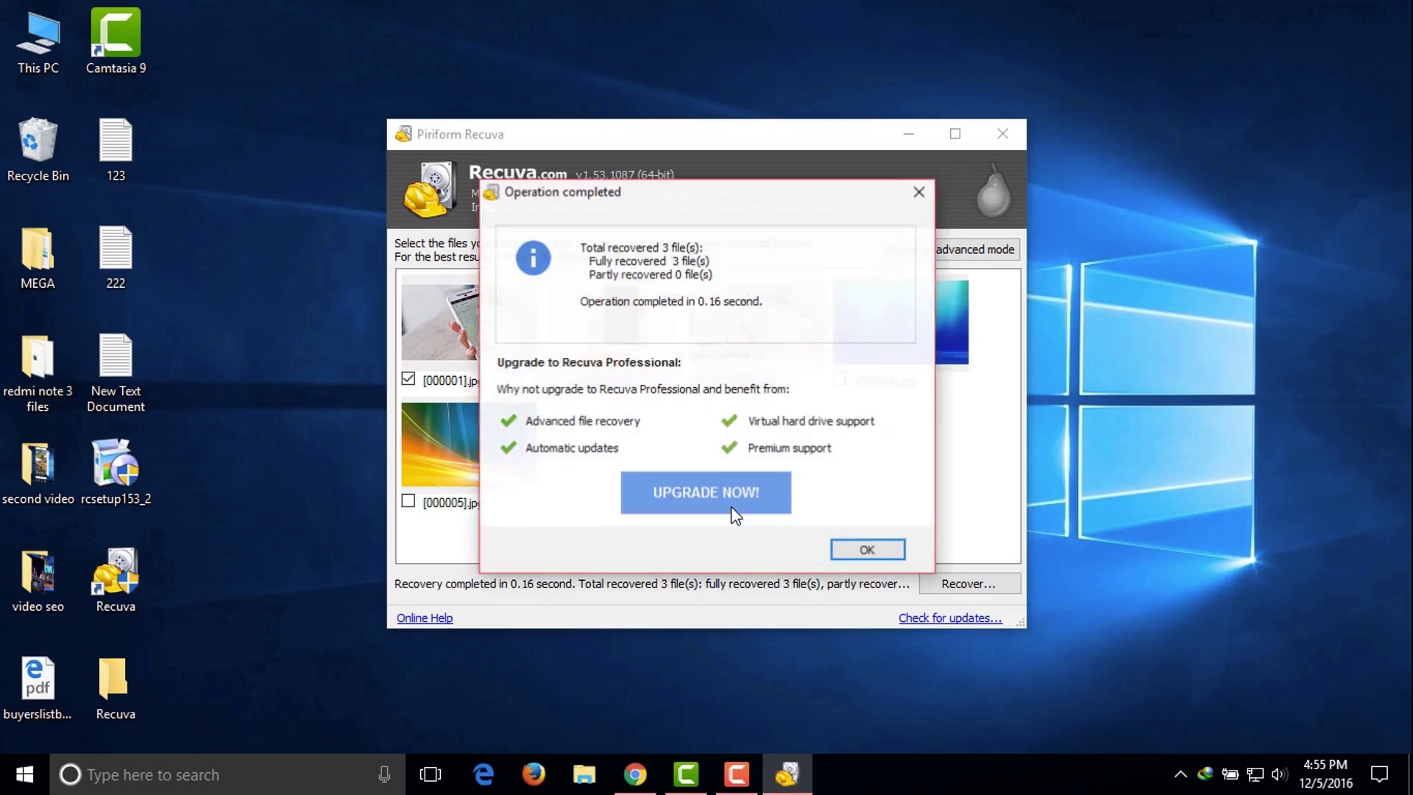
left_click(901, 551)
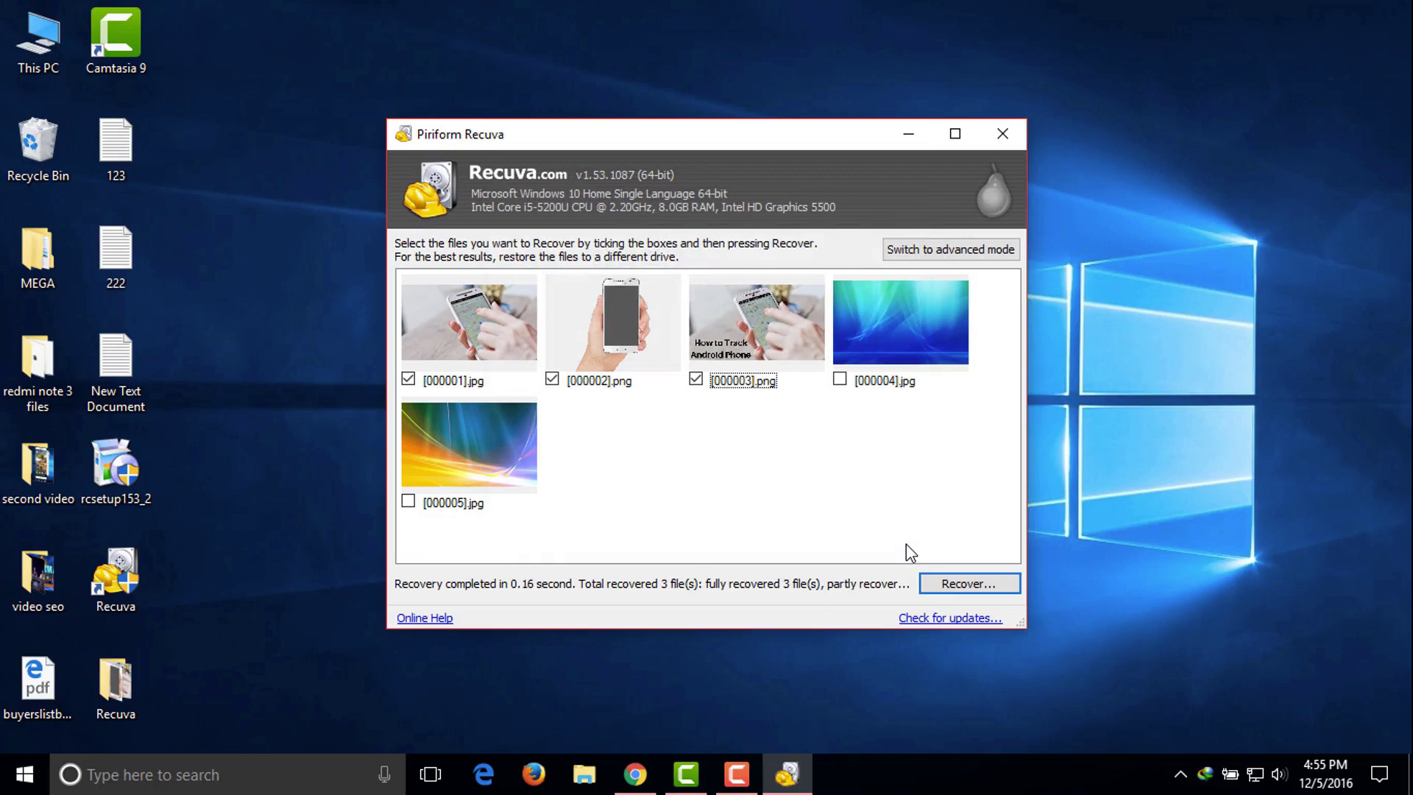
left_click(1003, 133)
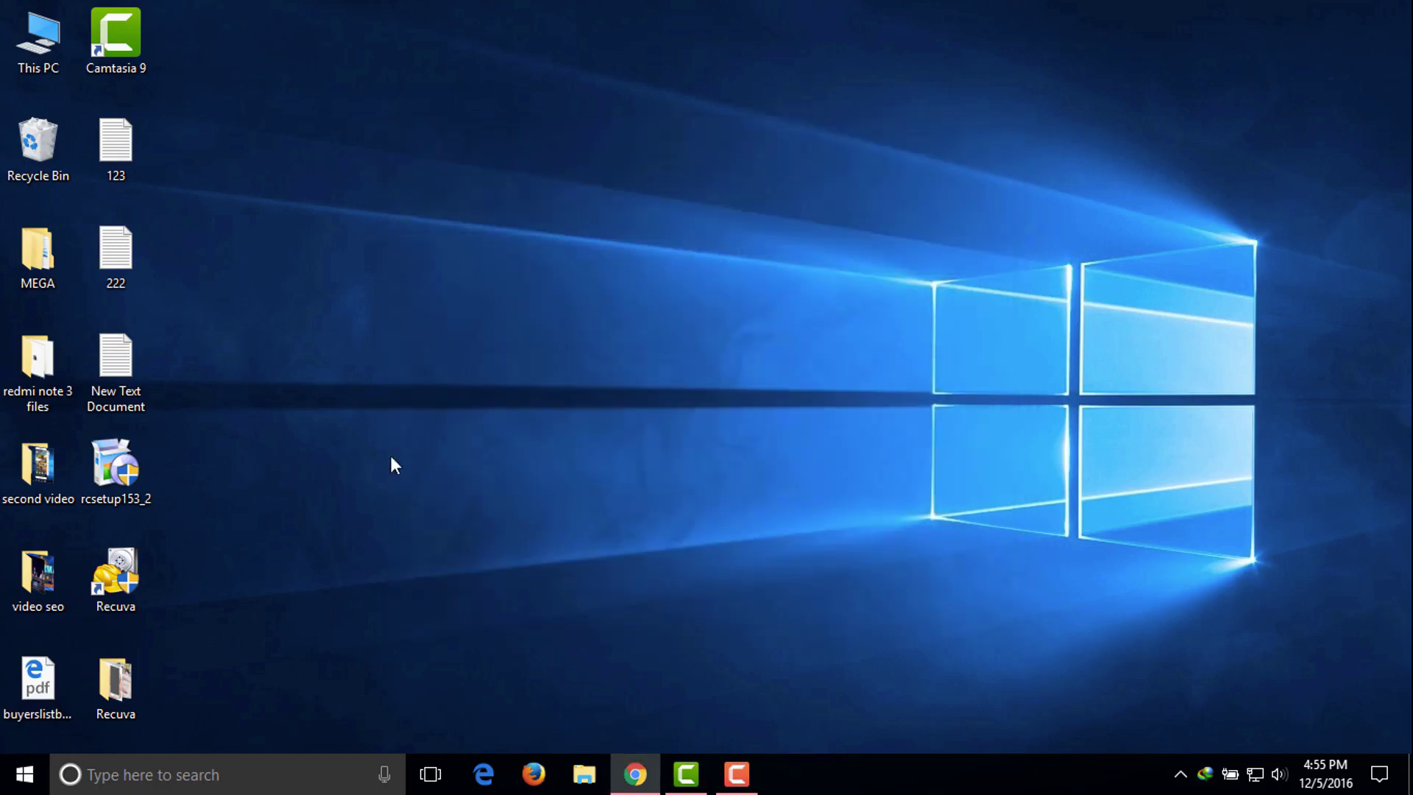
- Open the desktop Recuva folder and view the recovered images [000001], [000002] and [000003] in Photos
double_click(125, 688)
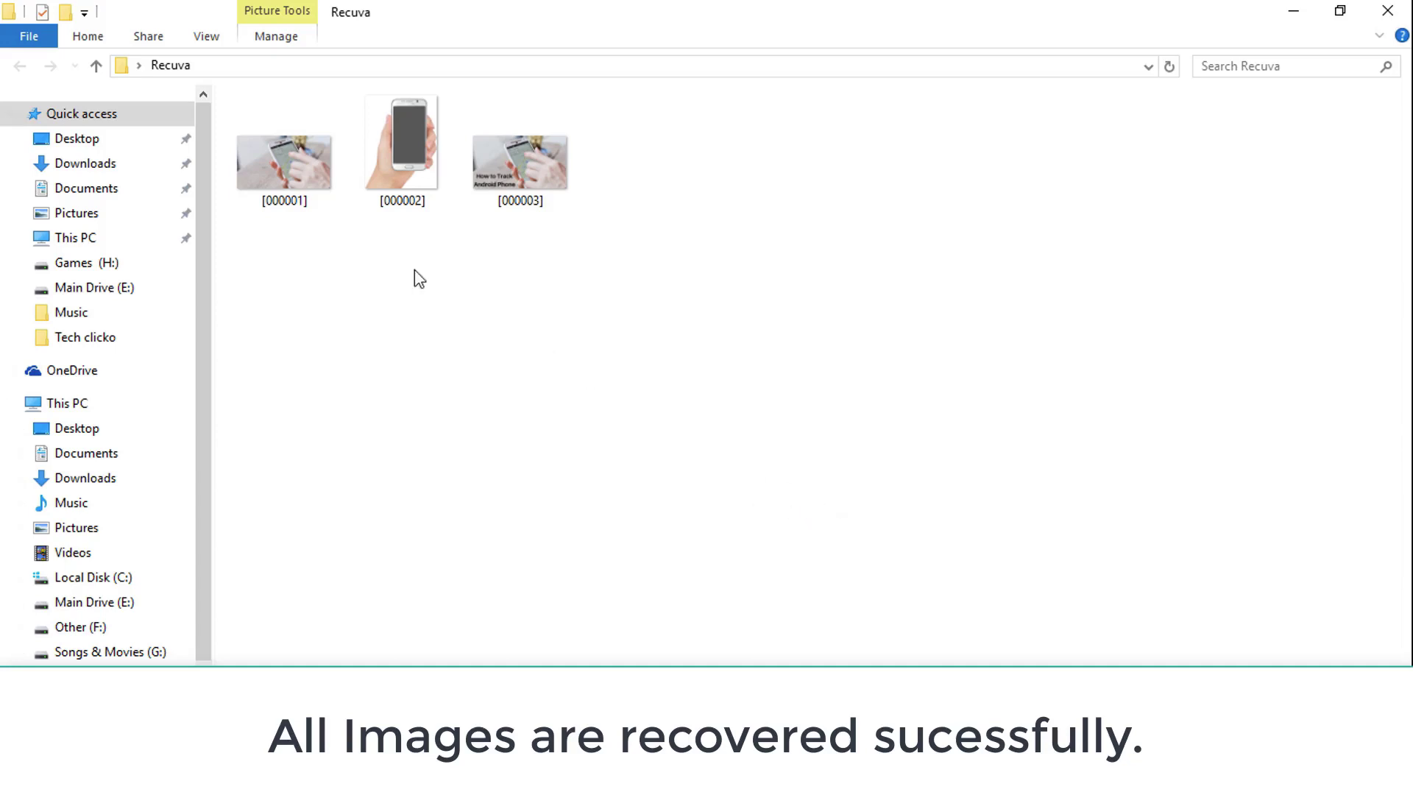
left_click(270, 195)
double_click(286, 184)
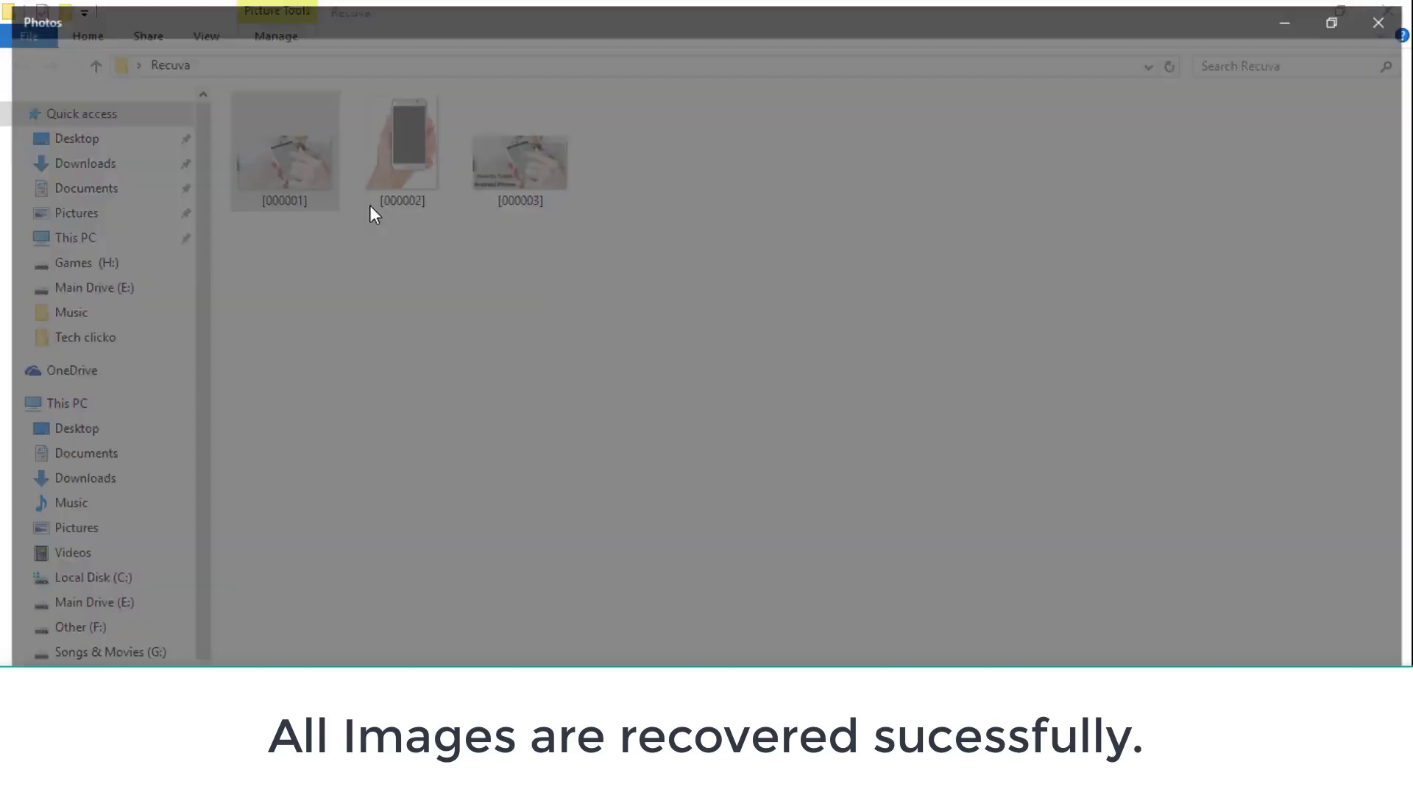
key("Right")
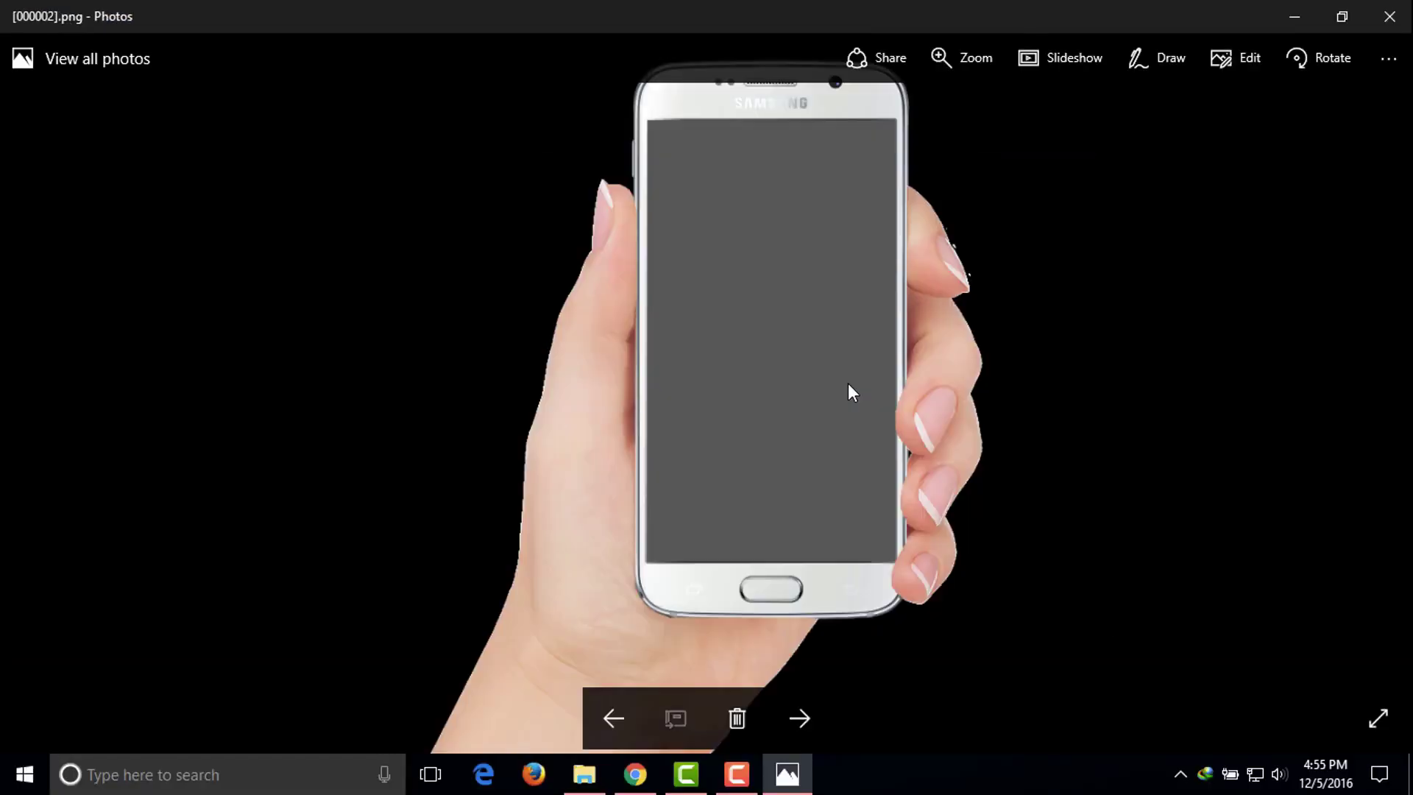
key("Right")
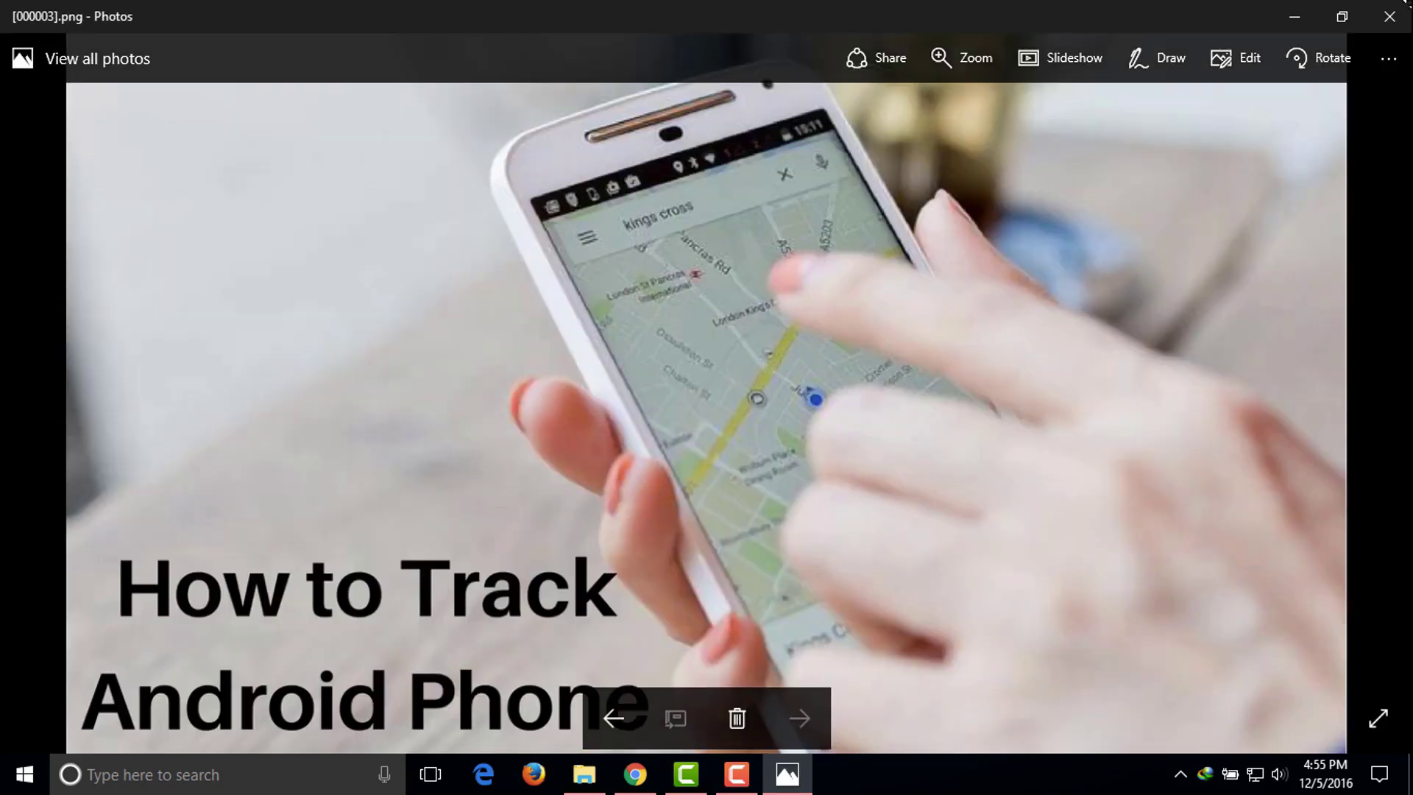
left_click(1391, 16)
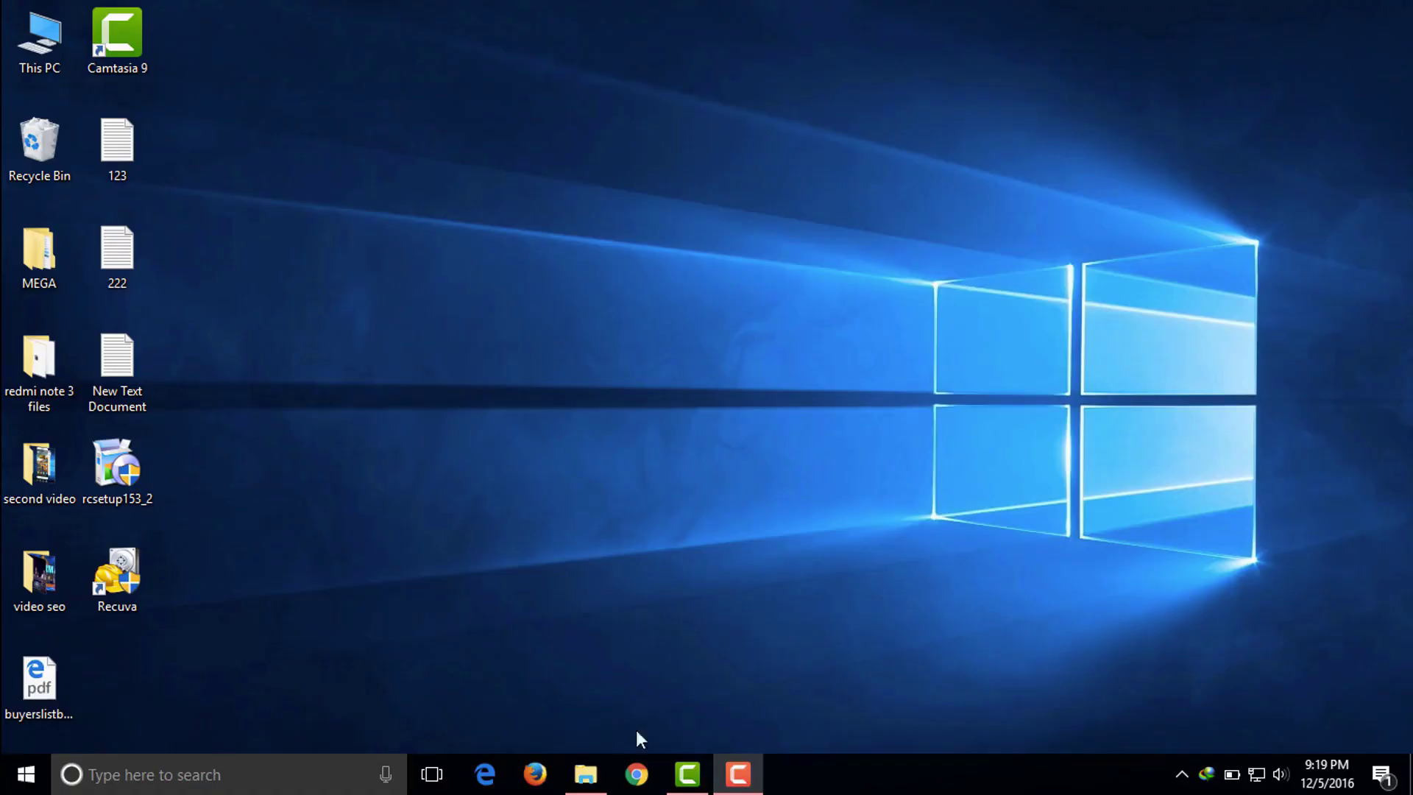
- Switch to Chrome and search Google for "icare data recovery"
left_click(636, 774)
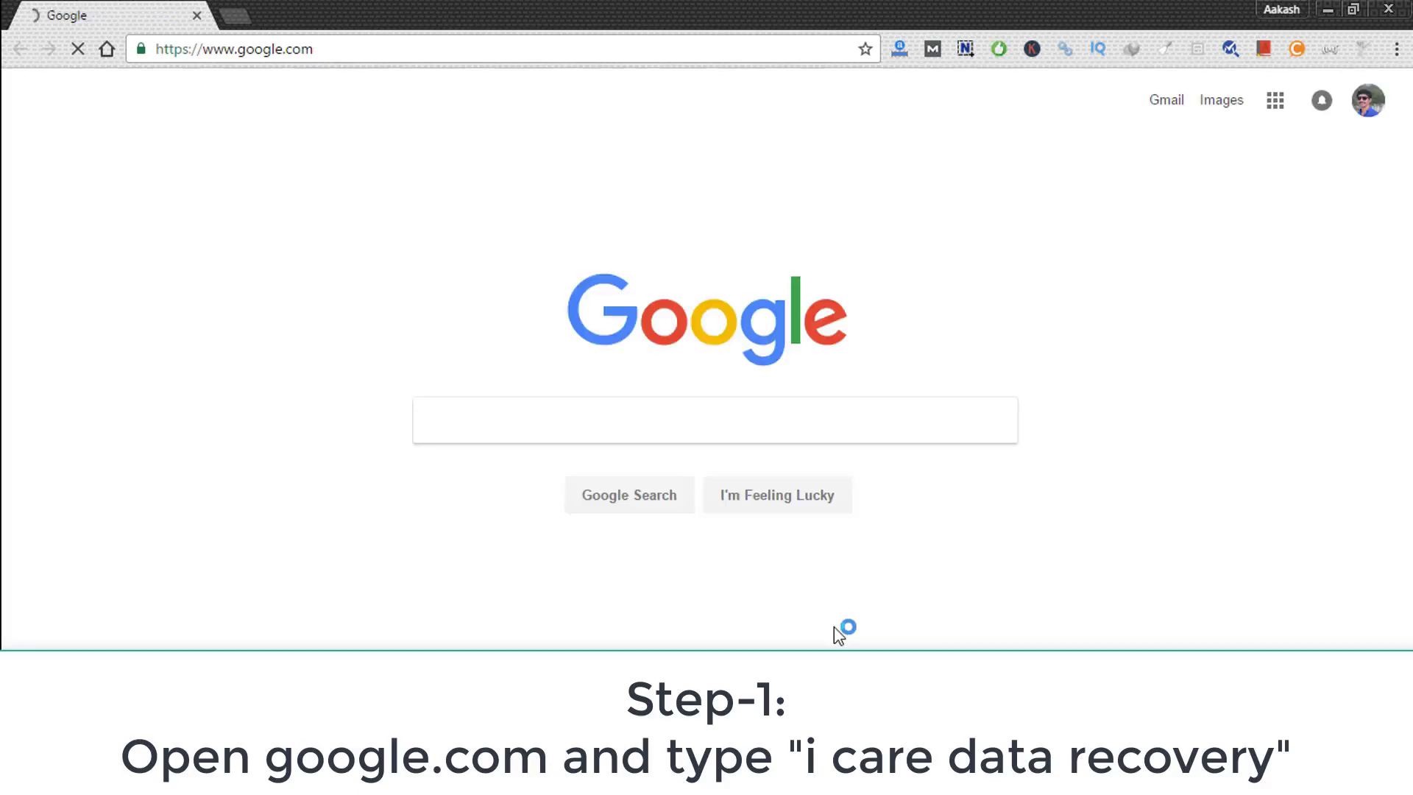
type("i")
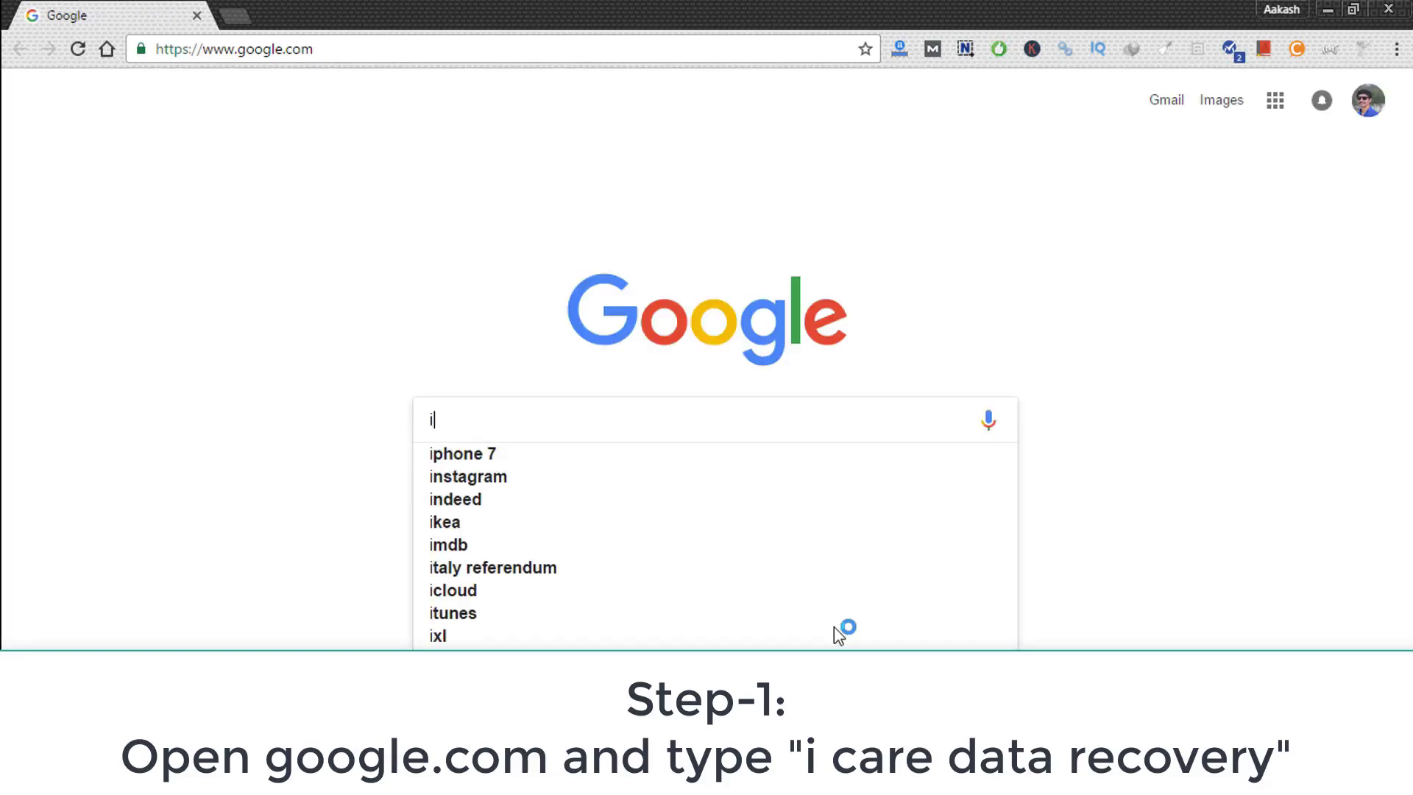
type(" care data")
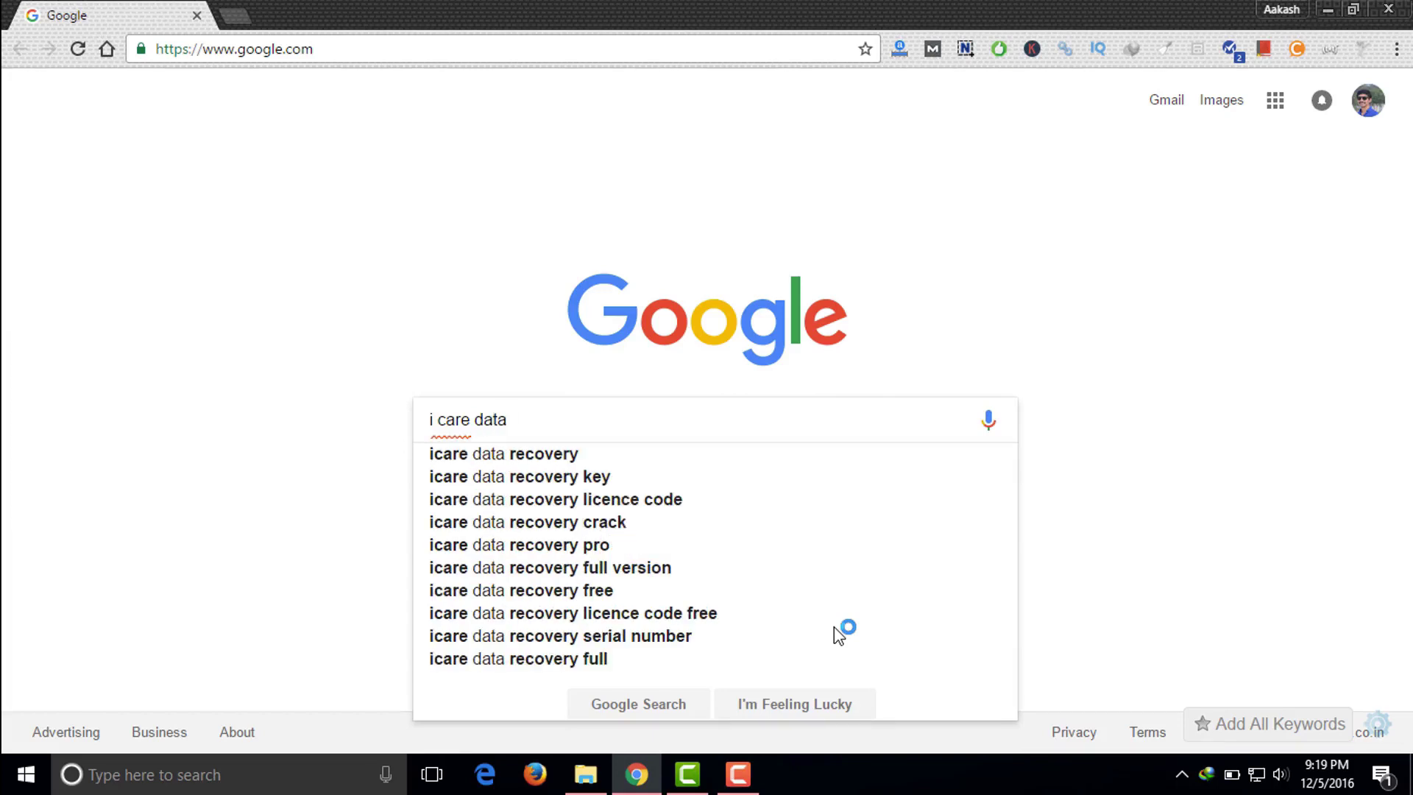
key("Down")
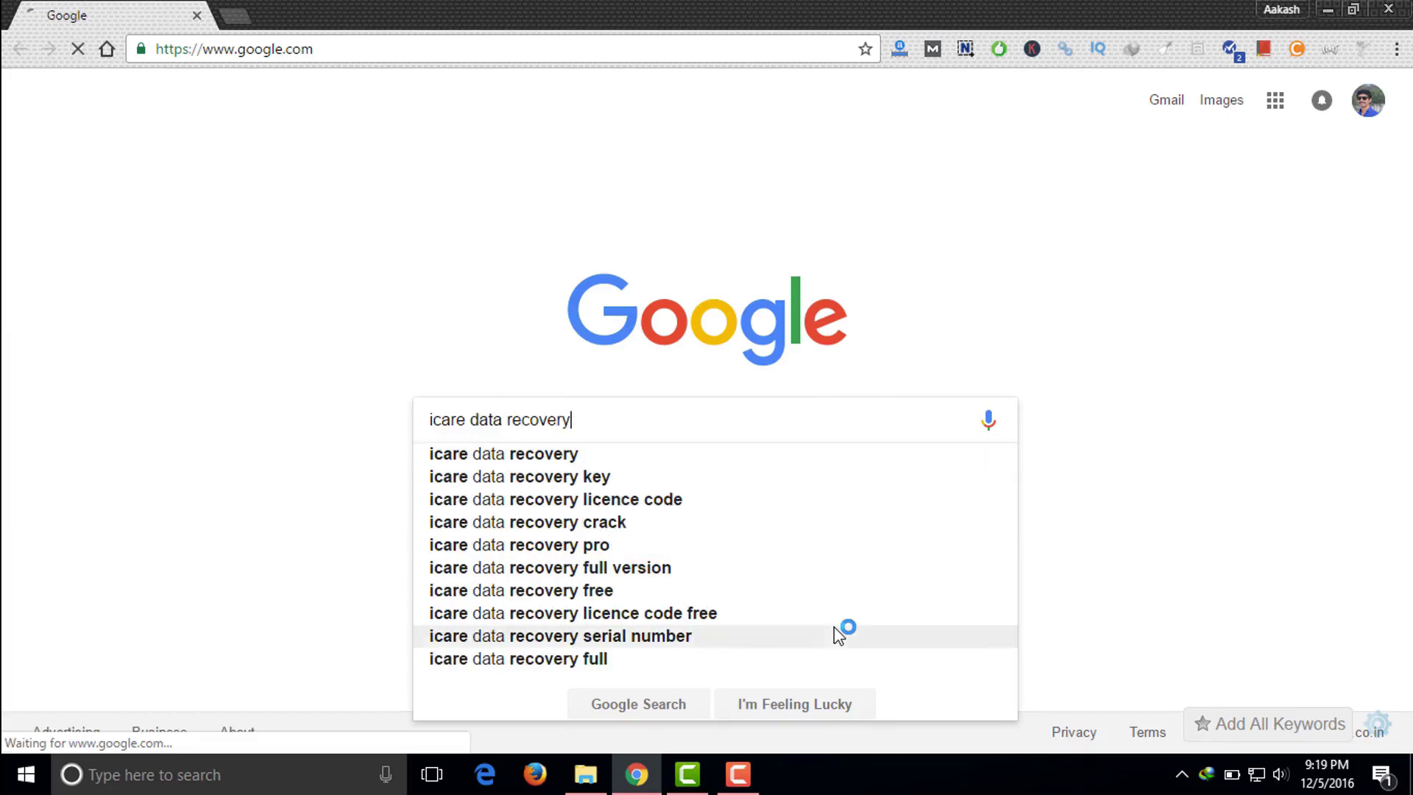
key("Return")
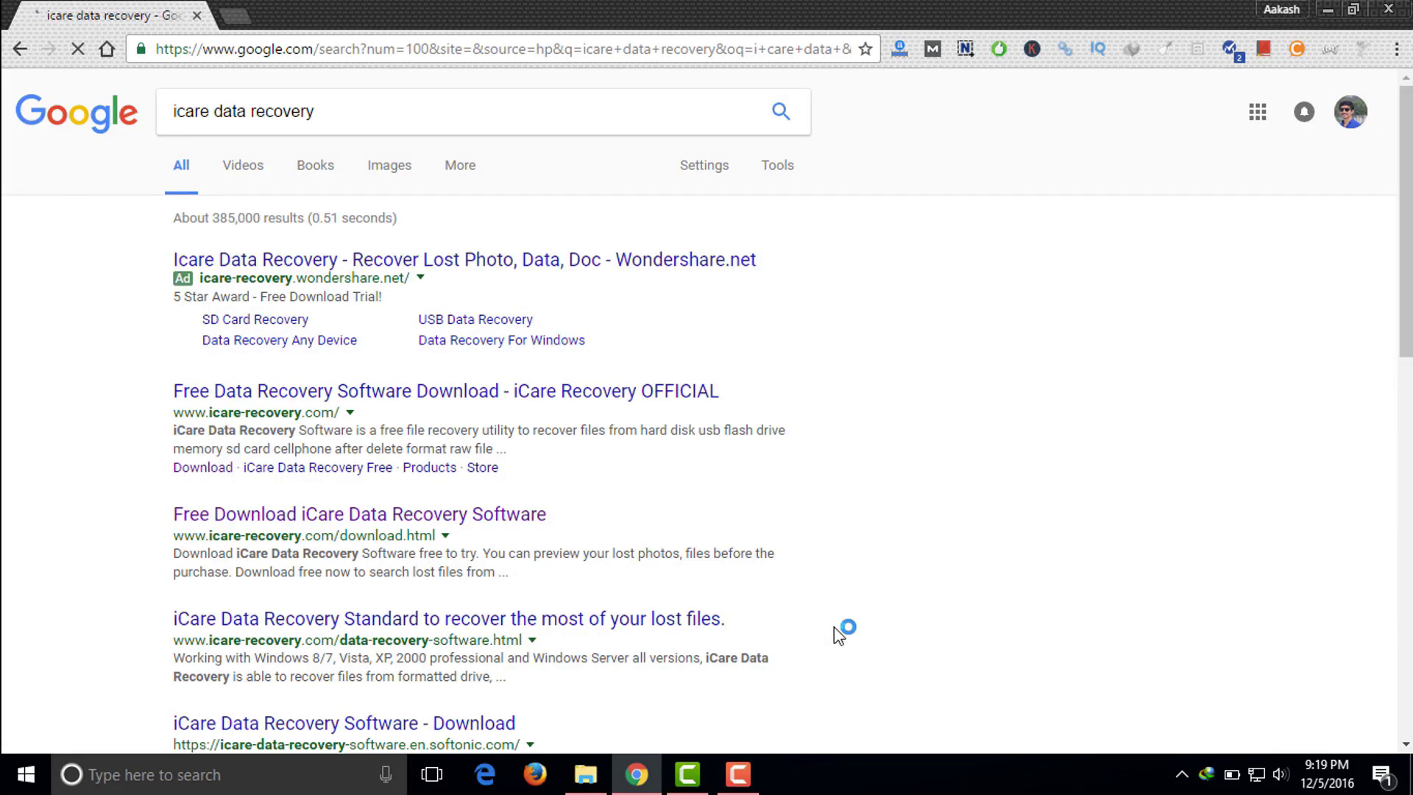
- Open the Free Download iCare Data Recovery Software result and download the Pro Edition installer
scroll(720, 519, "down", 1)
scroll(721, 519, "down", 2)
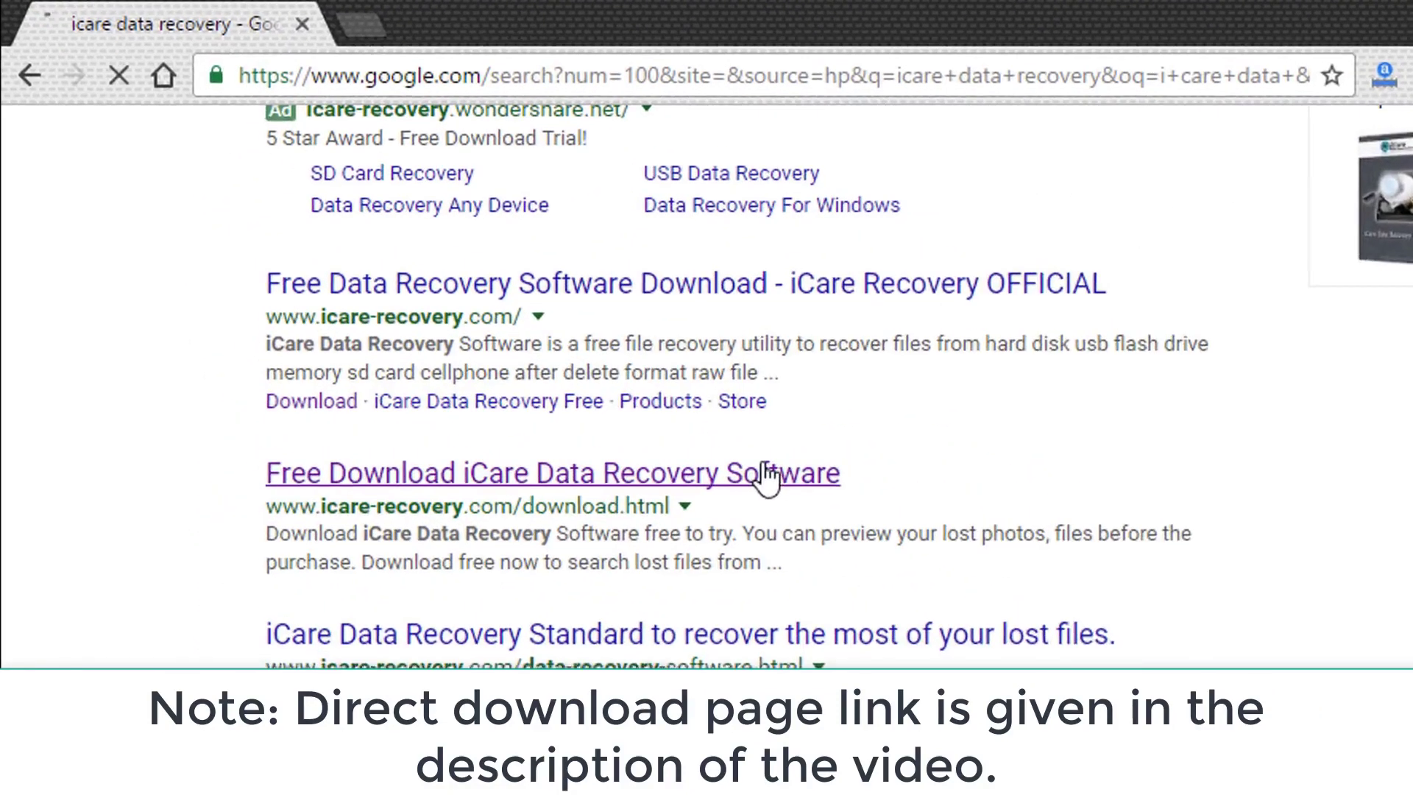
left_click(765, 475)
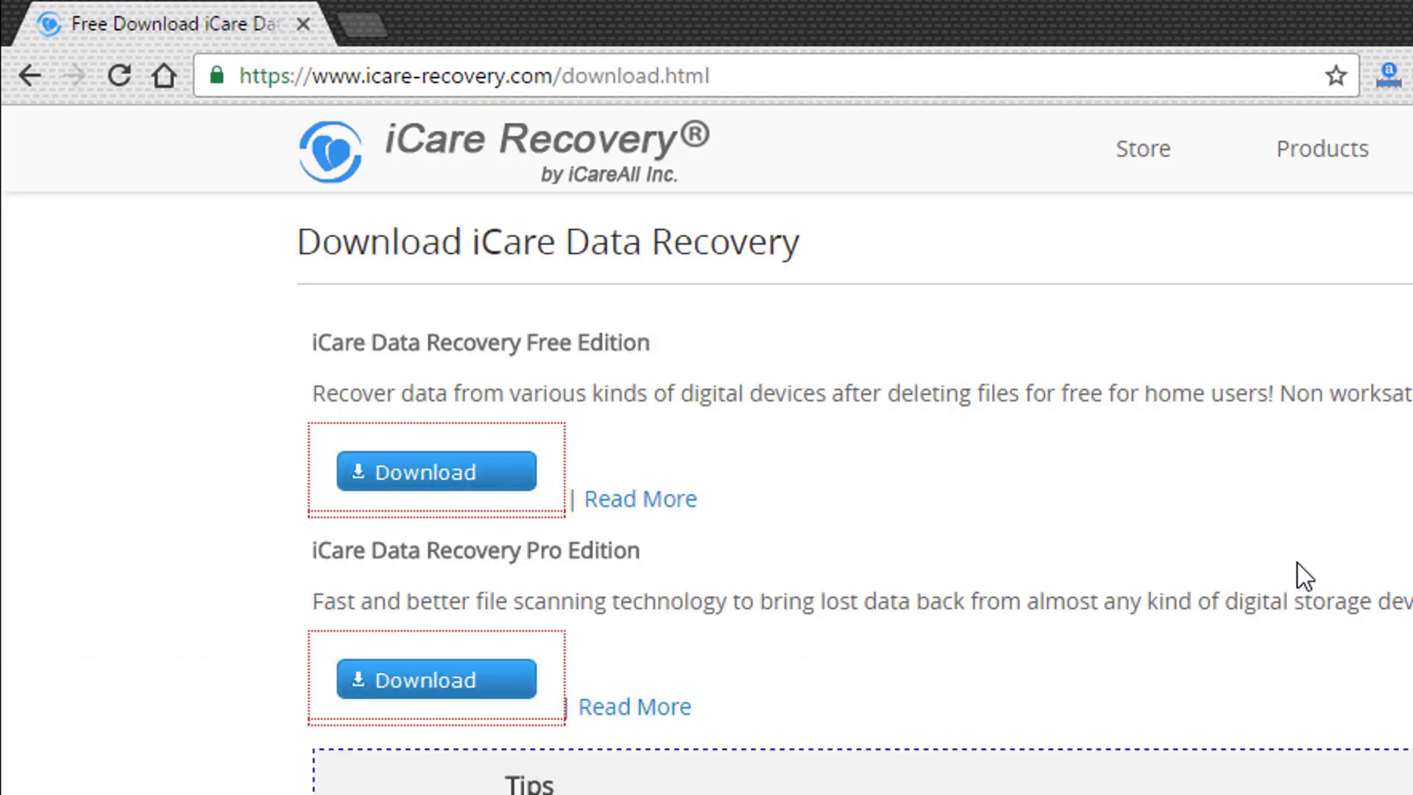
left_click(491, 699)
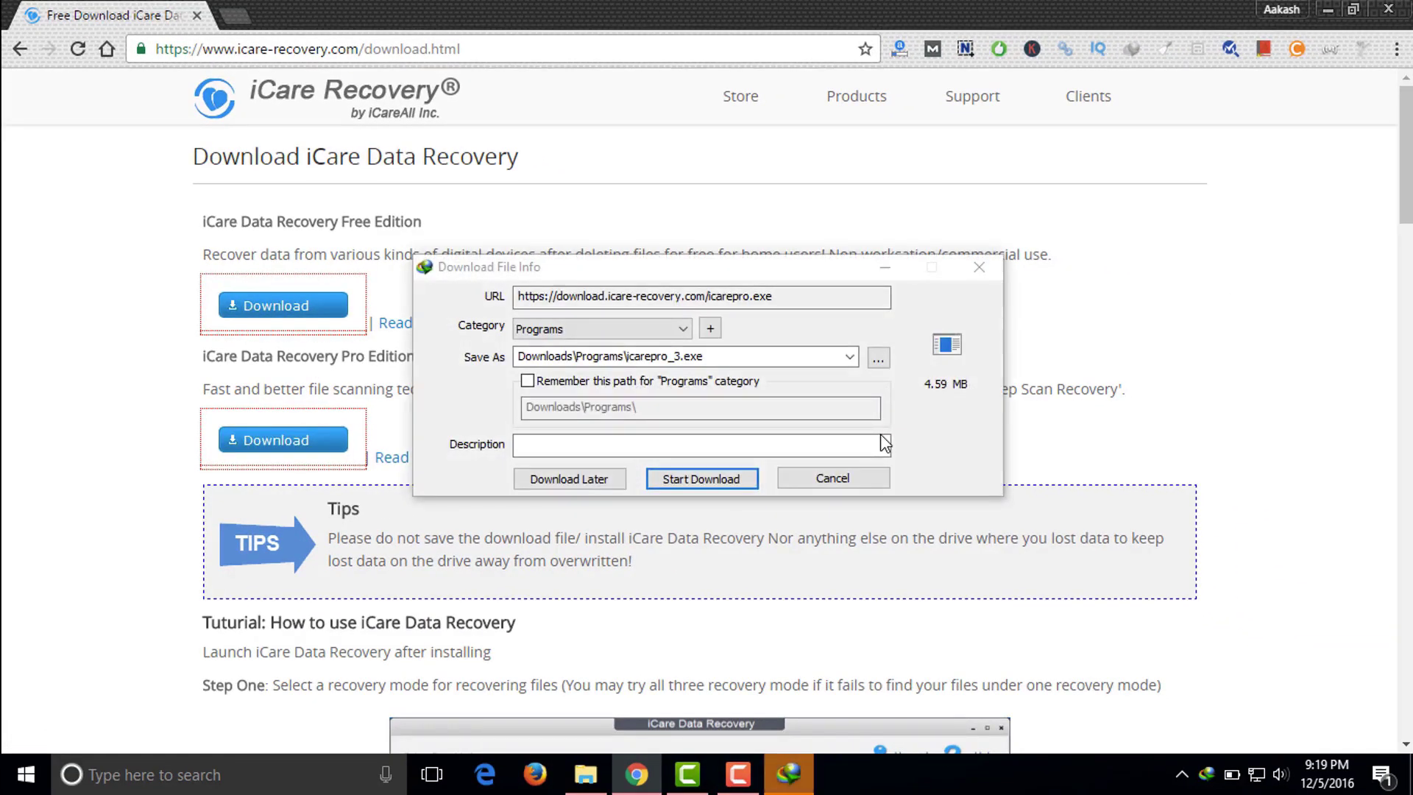
left_click(736, 478)
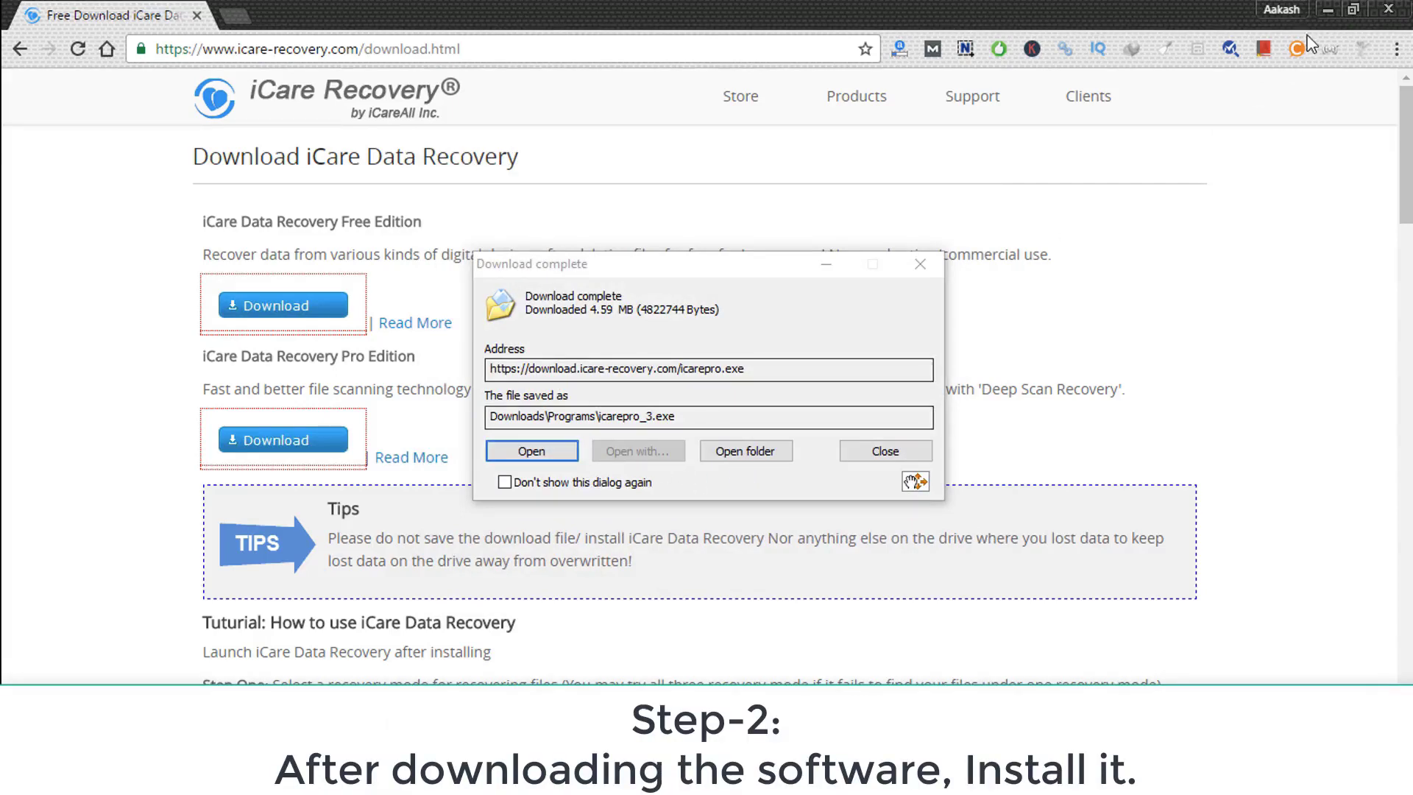
- Close the browser and move the downloaded icarepro_3.exe installer onto the desktop
left_click(1397, 11)
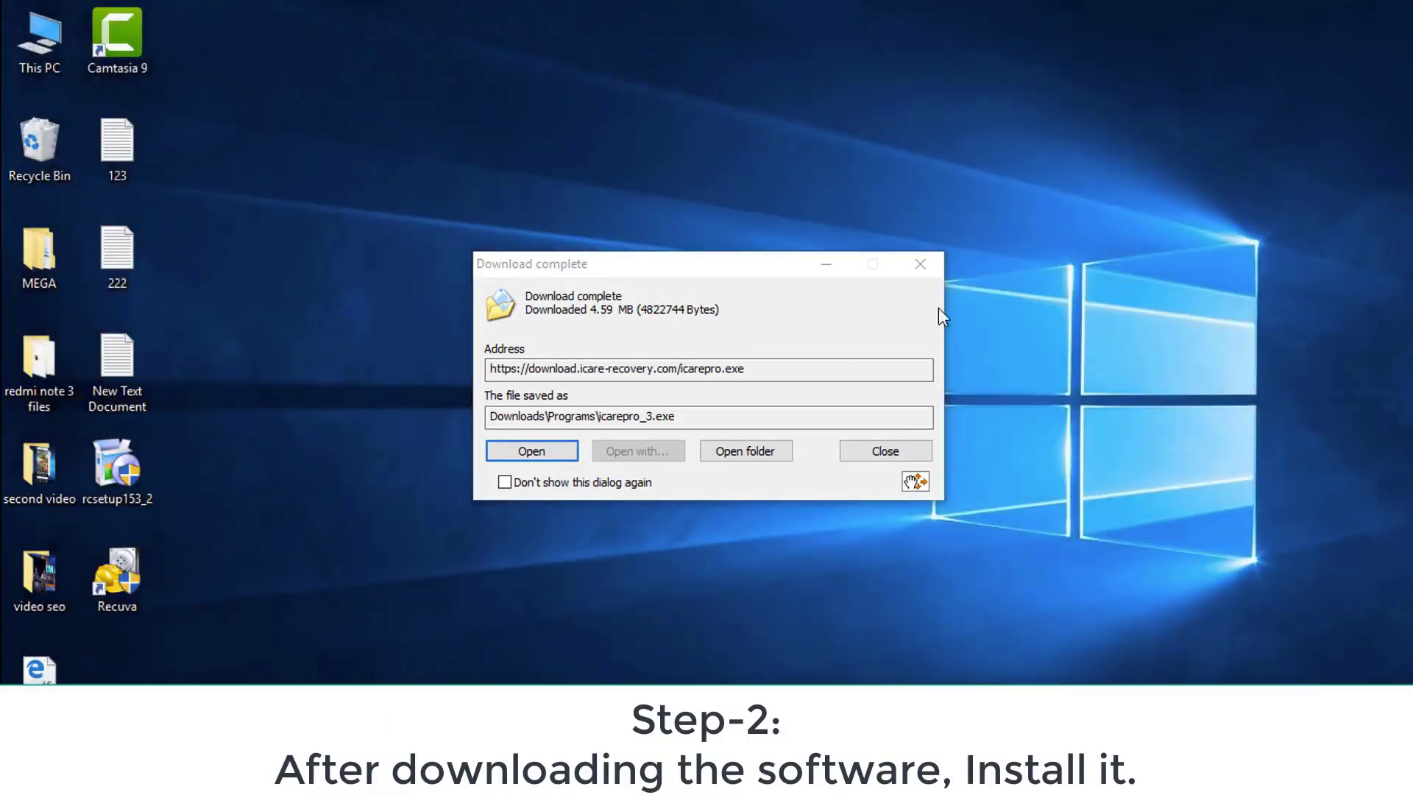
left_click(914, 481)
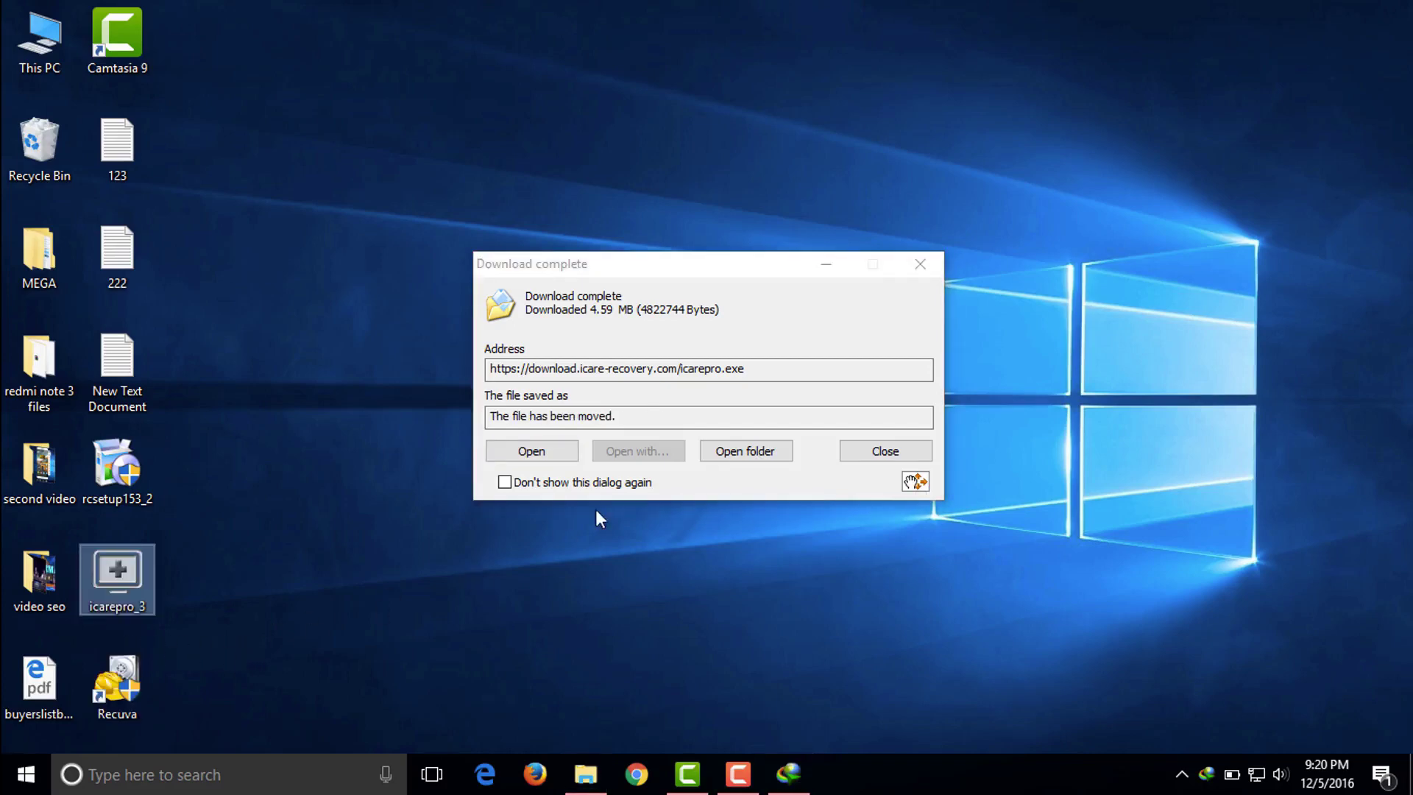
left_click(853, 456)
- Run the icarepro_3 installer from the desktop and accept the iCare Data Recovery Pro license agreement
left_click(110, 571)
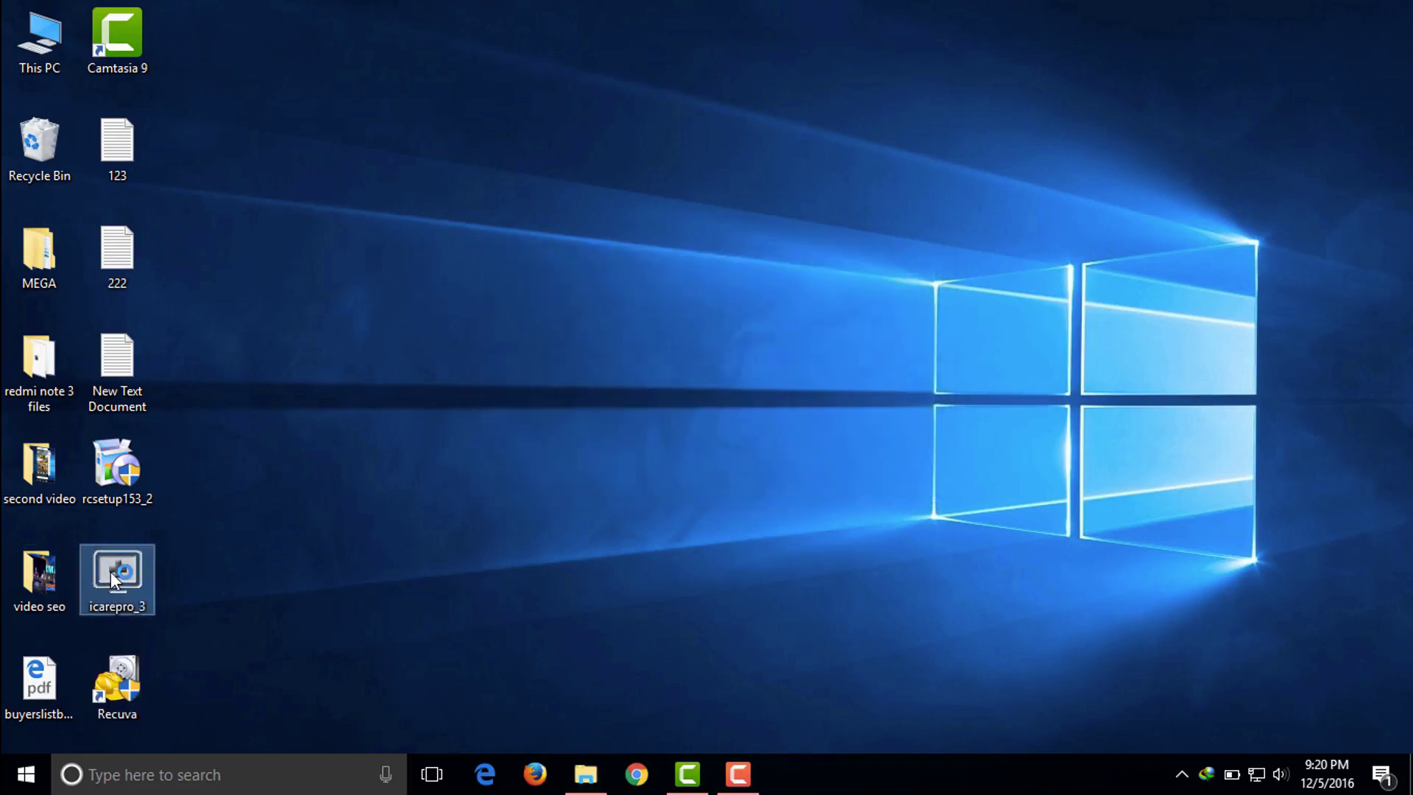
left_click(490, 521)
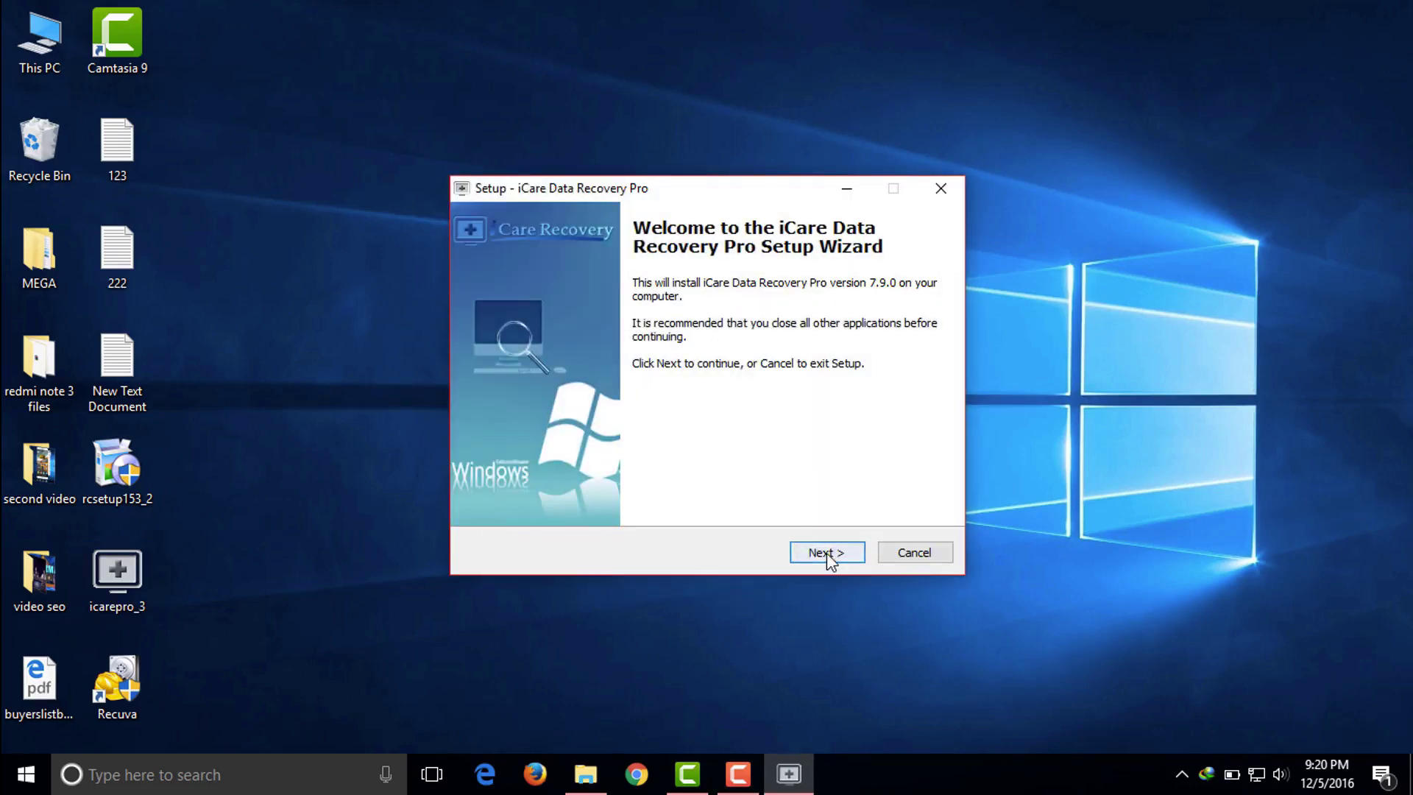
left_click(827, 553)
left_click(588, 490)
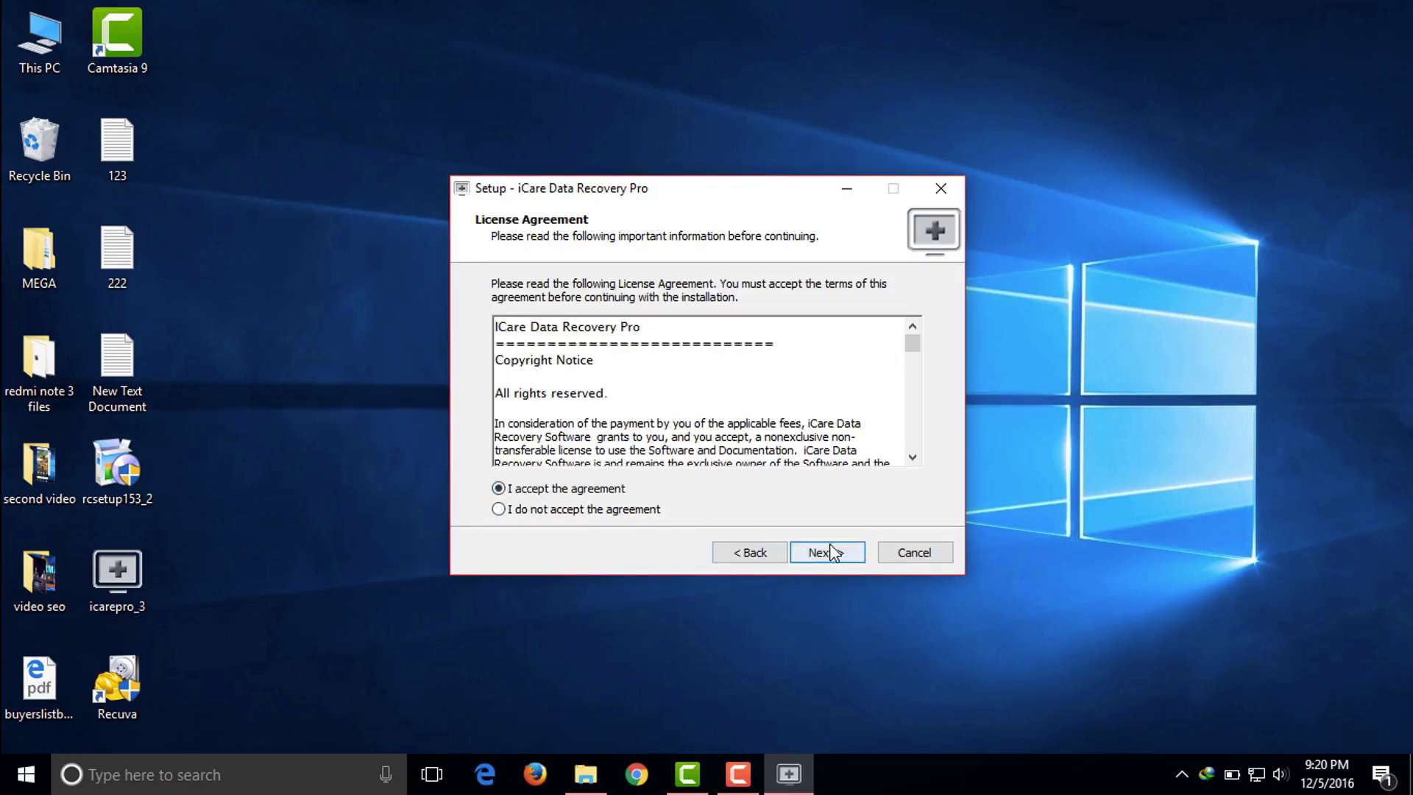
left_click(828, 551)
- Install into the existing C:\Program Files (x86)\iCare Data Recovery Pro folder with a desktop icon, and finish setup without launching the program
left_click(830, 551)
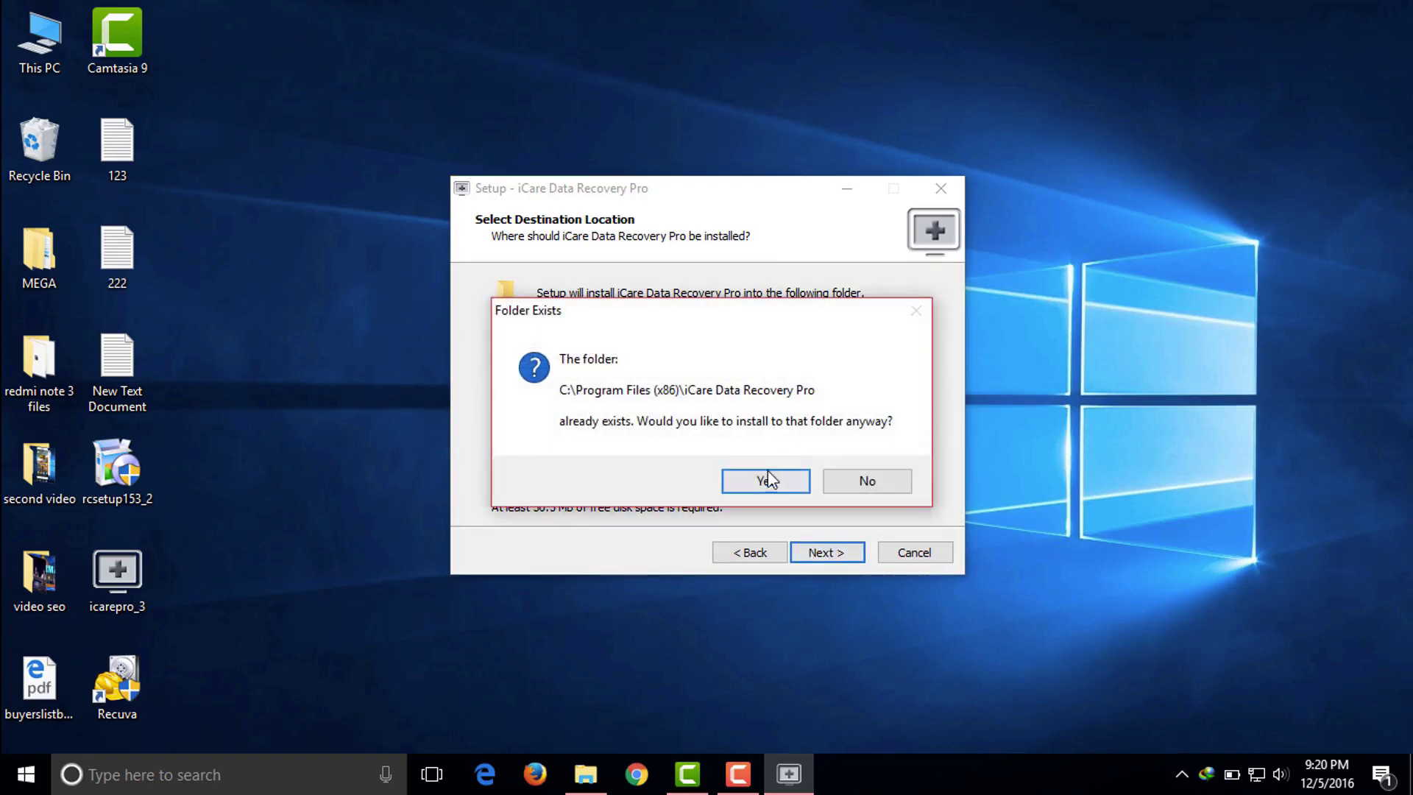
left_click(767, 480)
left_click(840, 559)
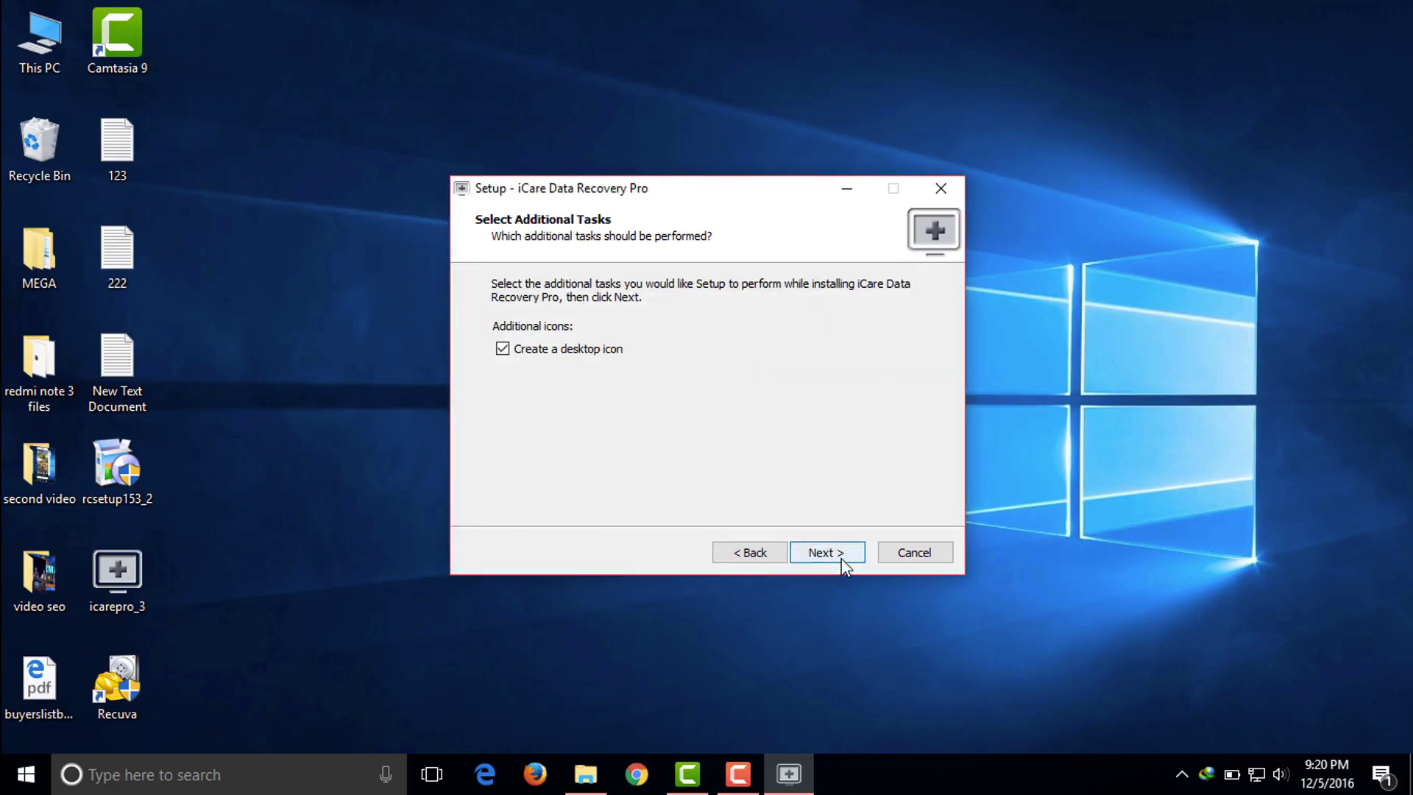
left_click(841, 560)
left_click(841, 558)
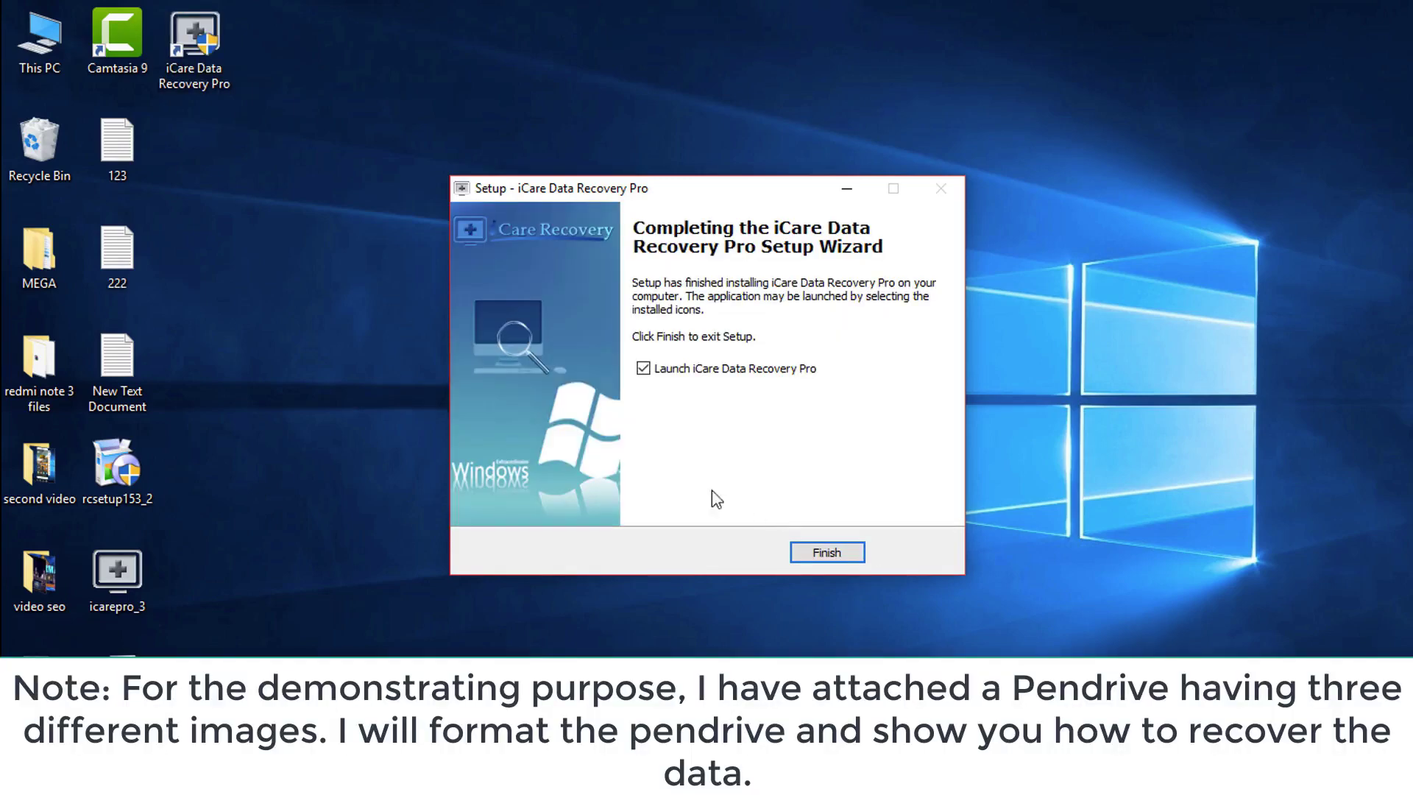
left_click(643, 369)
left_click(826, 552)
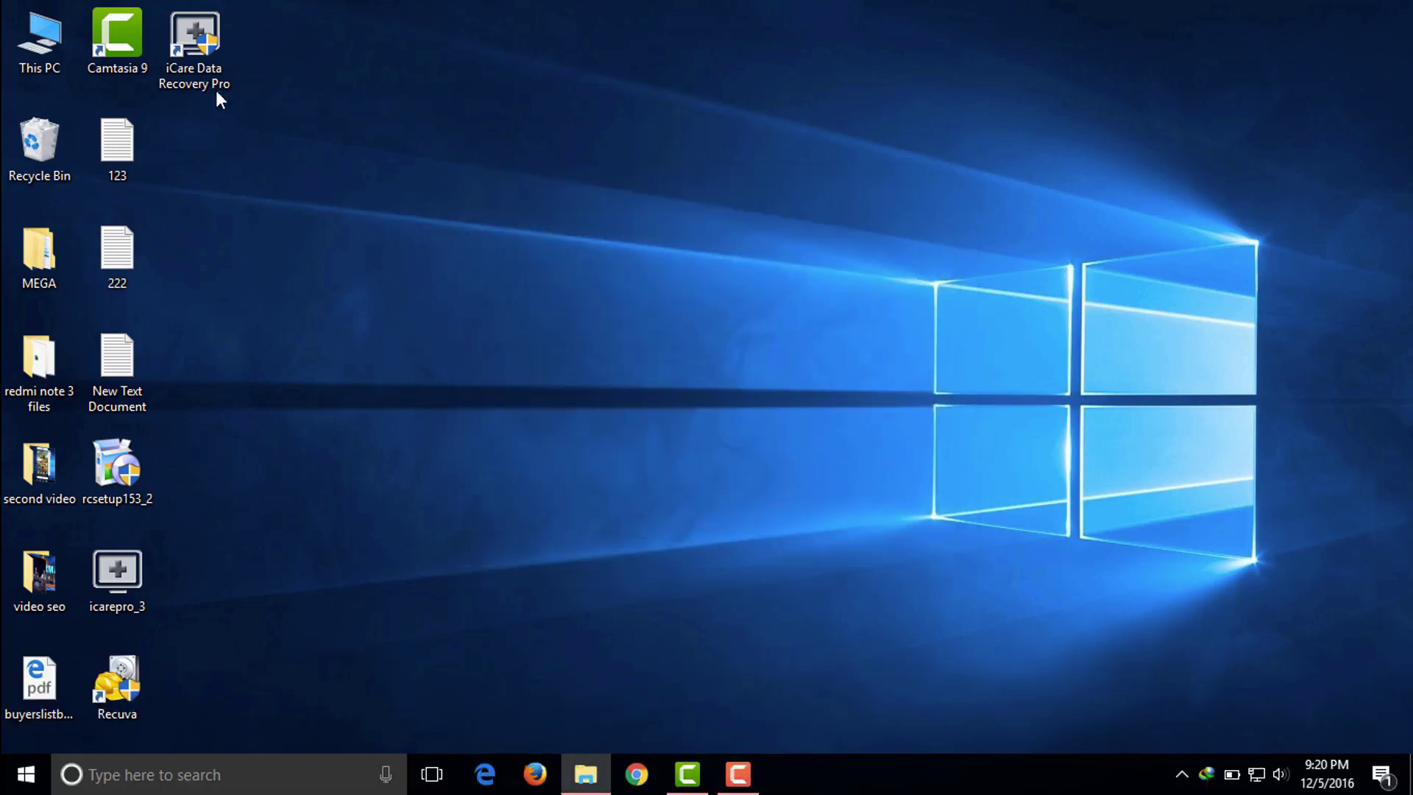
- Open the SONY_16GR (I:) drive from This PC to check the images stored on it
double_click(24, 63)
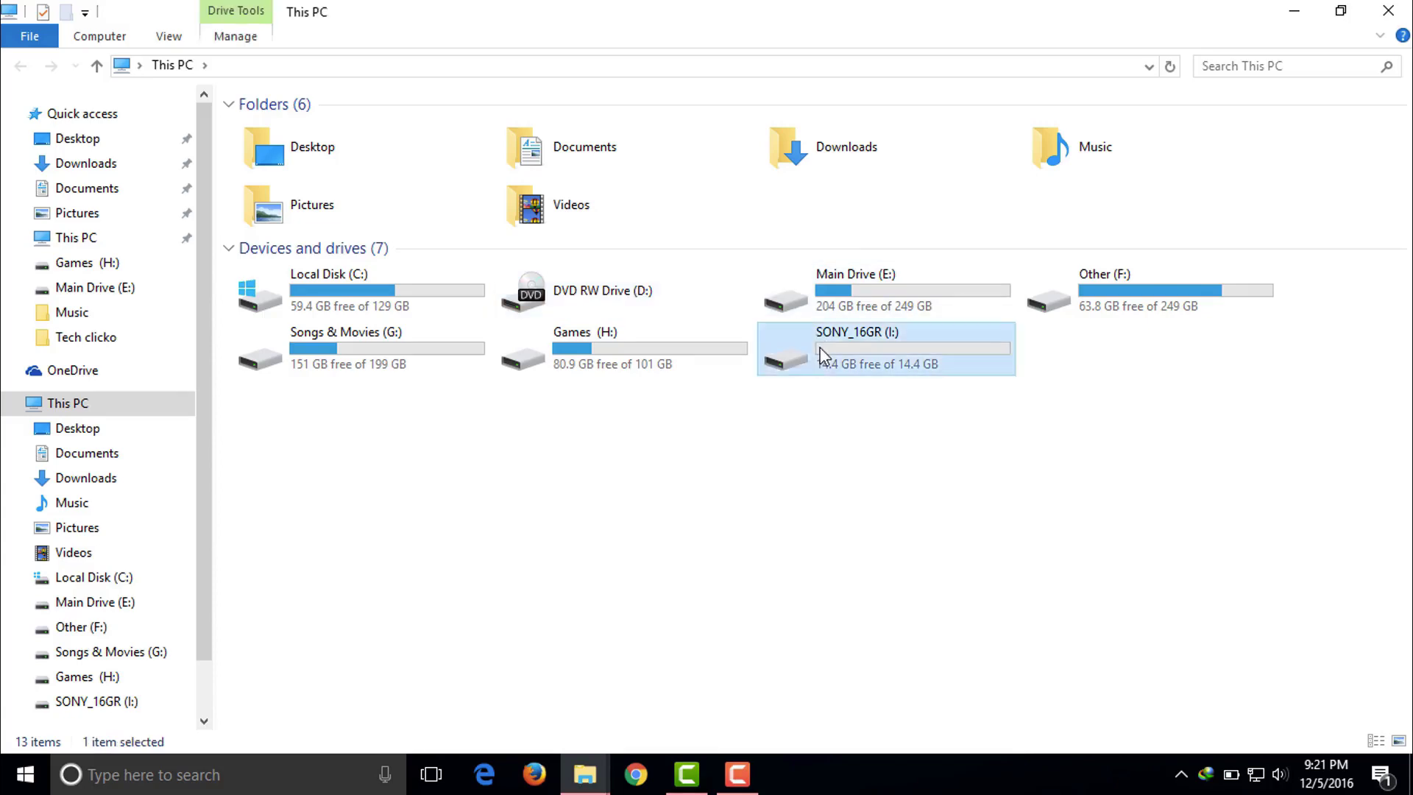
double_click(822, 357)
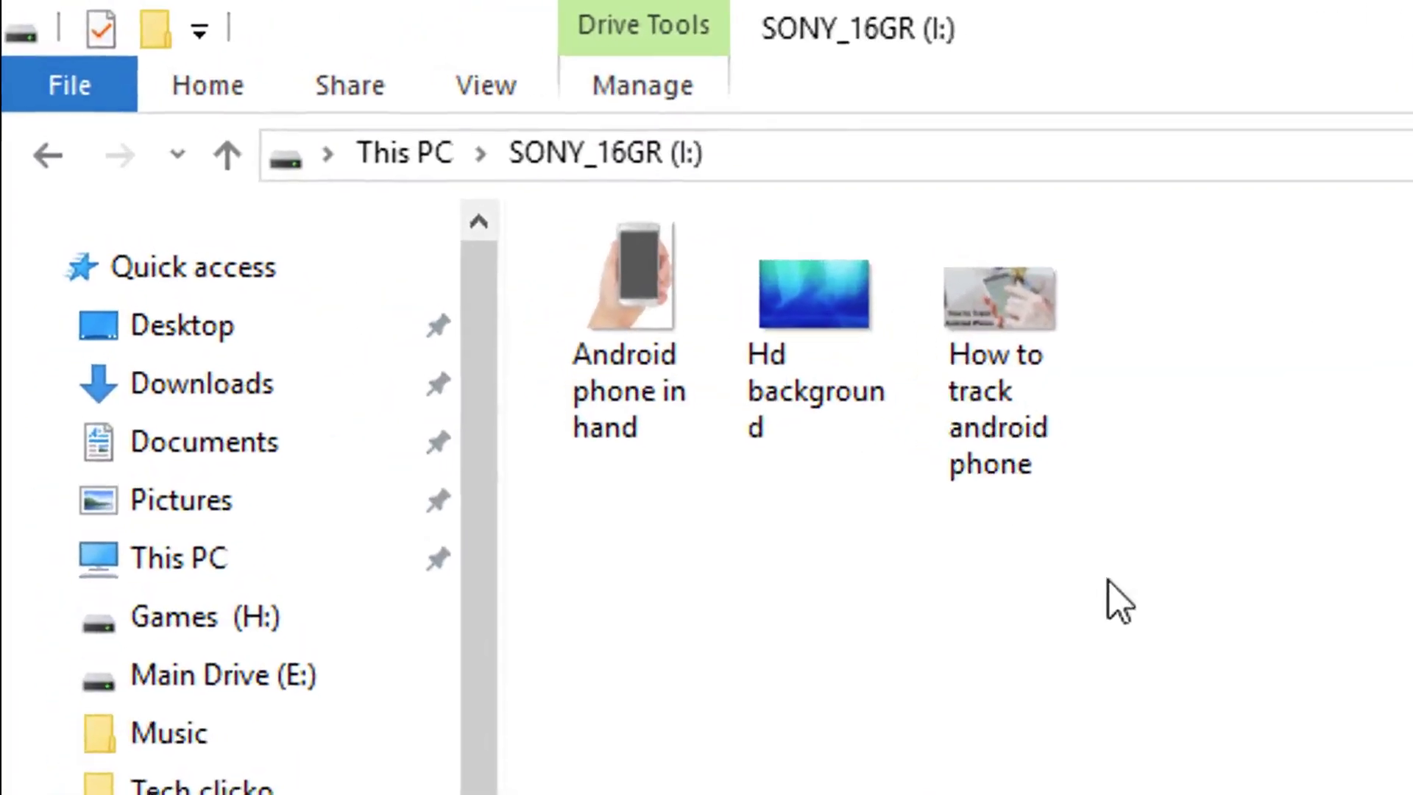
- Check the images stored on the SONY_16GR (I:) drive and return to This PC
left_click(387, 227)
left_click(855, 380)
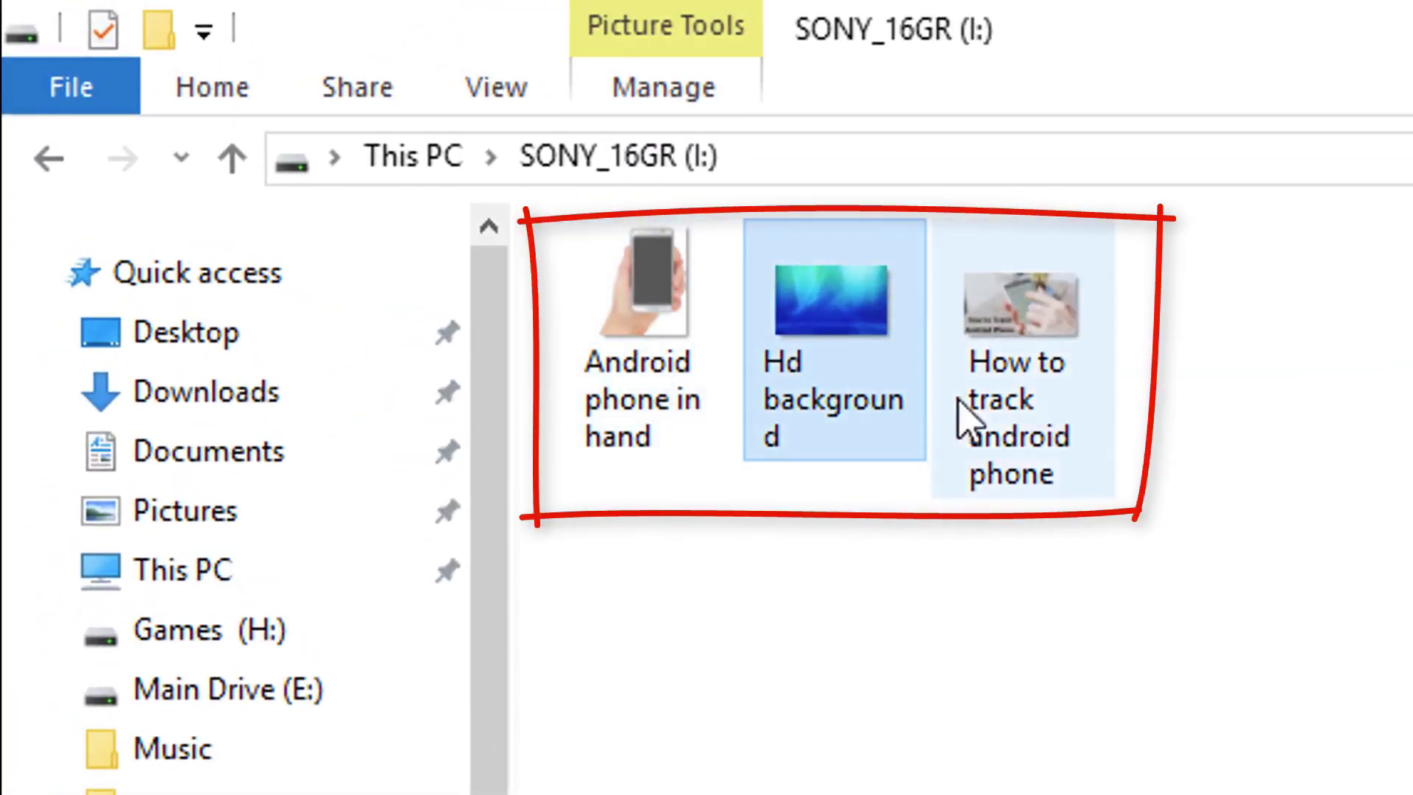
left_click(984, 410)
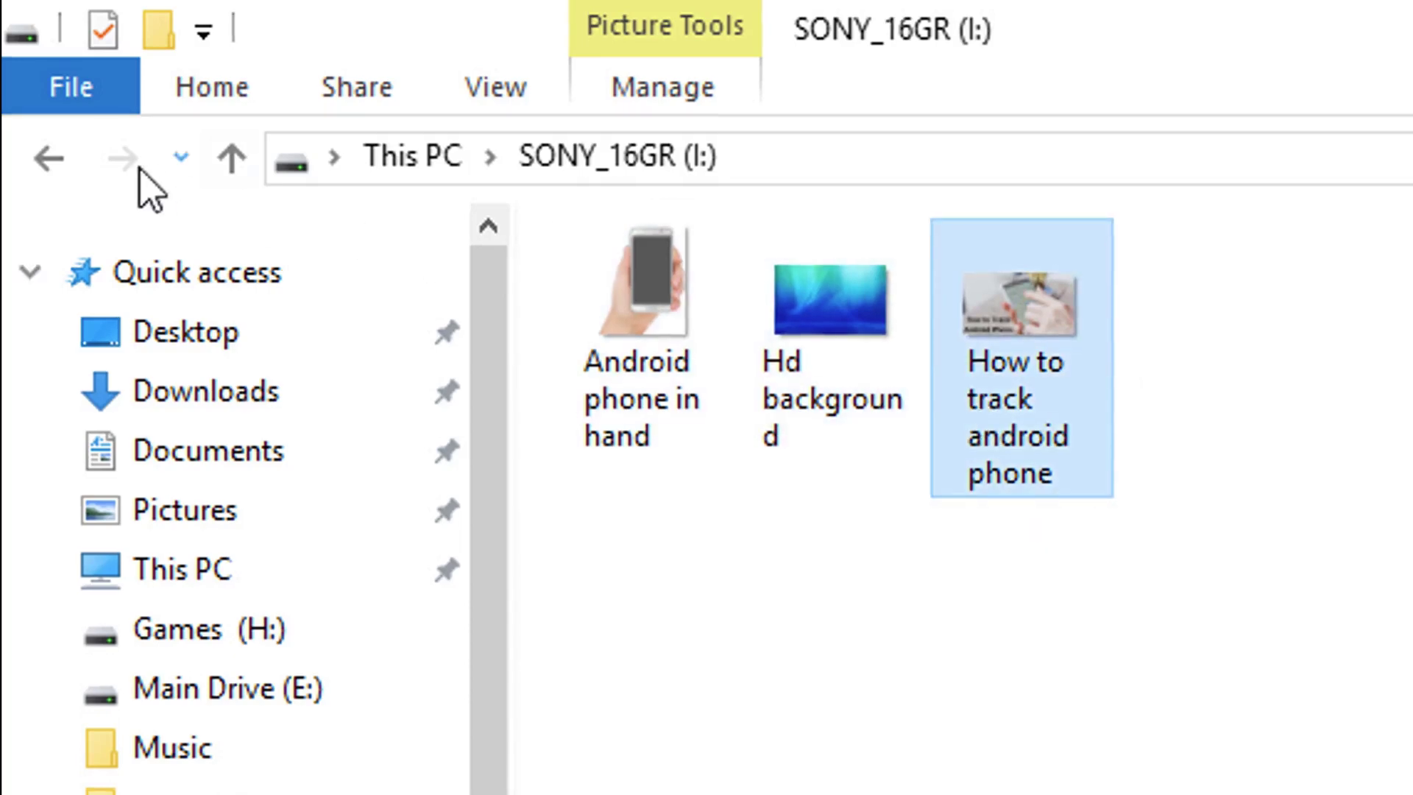
left_click(49, 158)
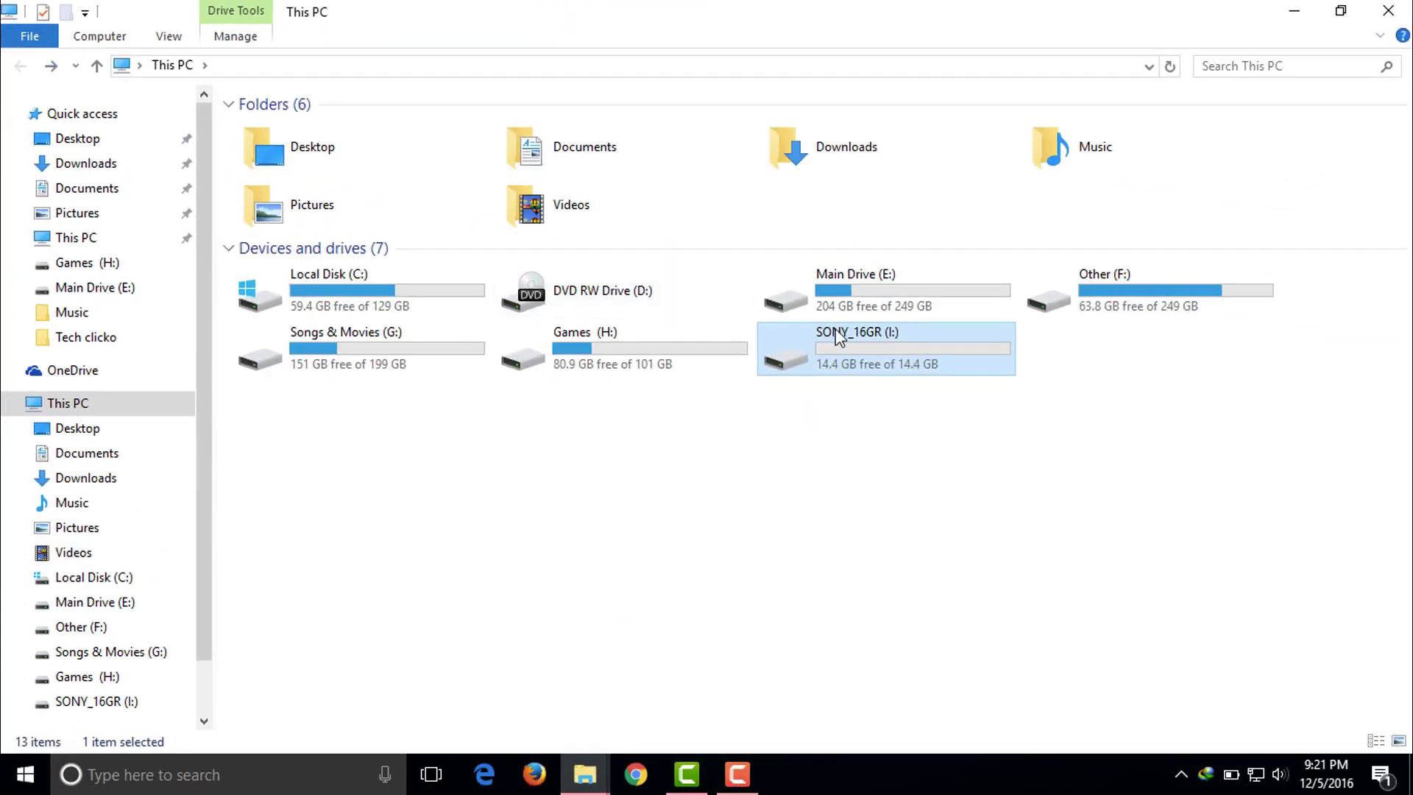
- Quick-format the SONY_16GR (I:) drive as FAT32 with 64 kilobytes allocation size, check its contents, and close File Explorer
right_click(839, 336)
left_click(916, 559)
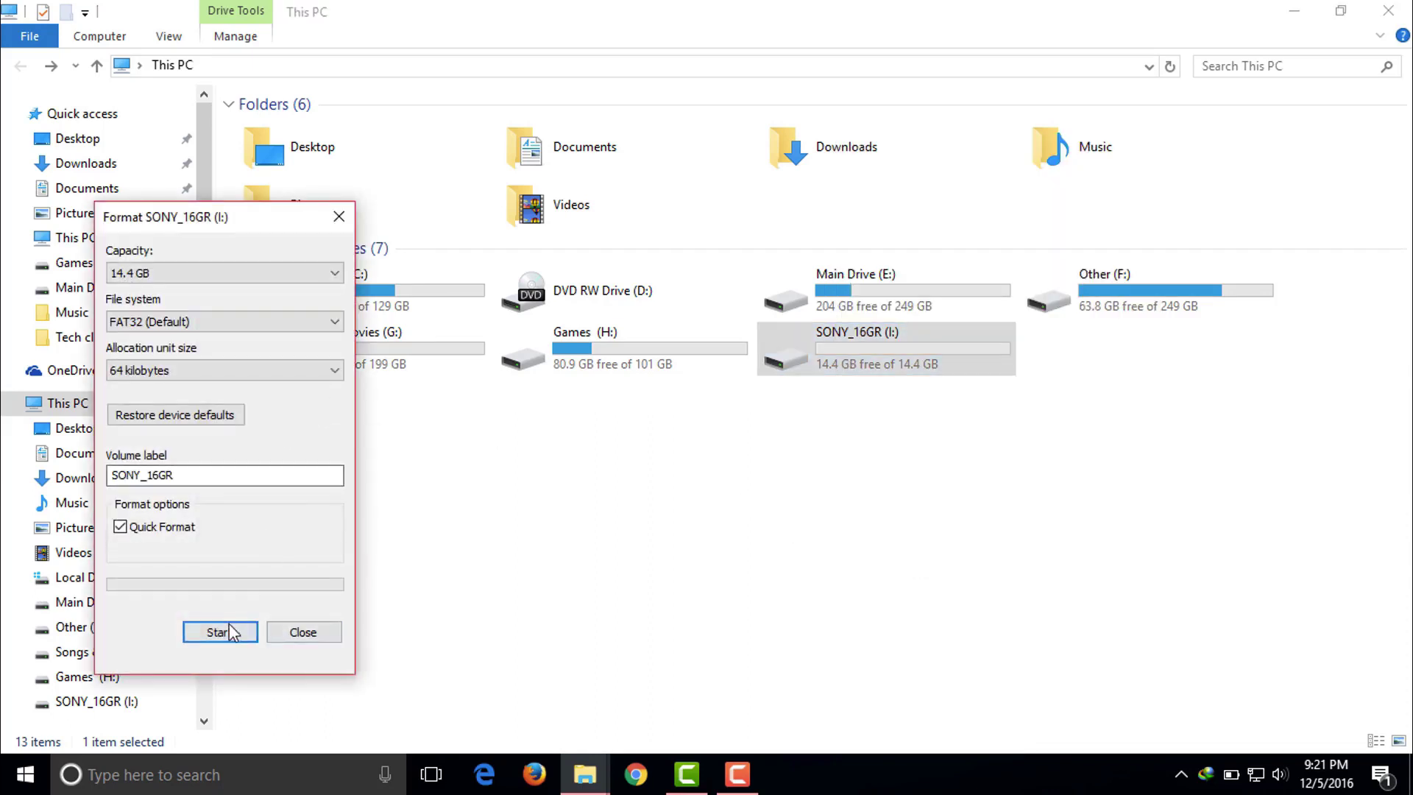
left_click(228, 631)
left_click(758, 387)
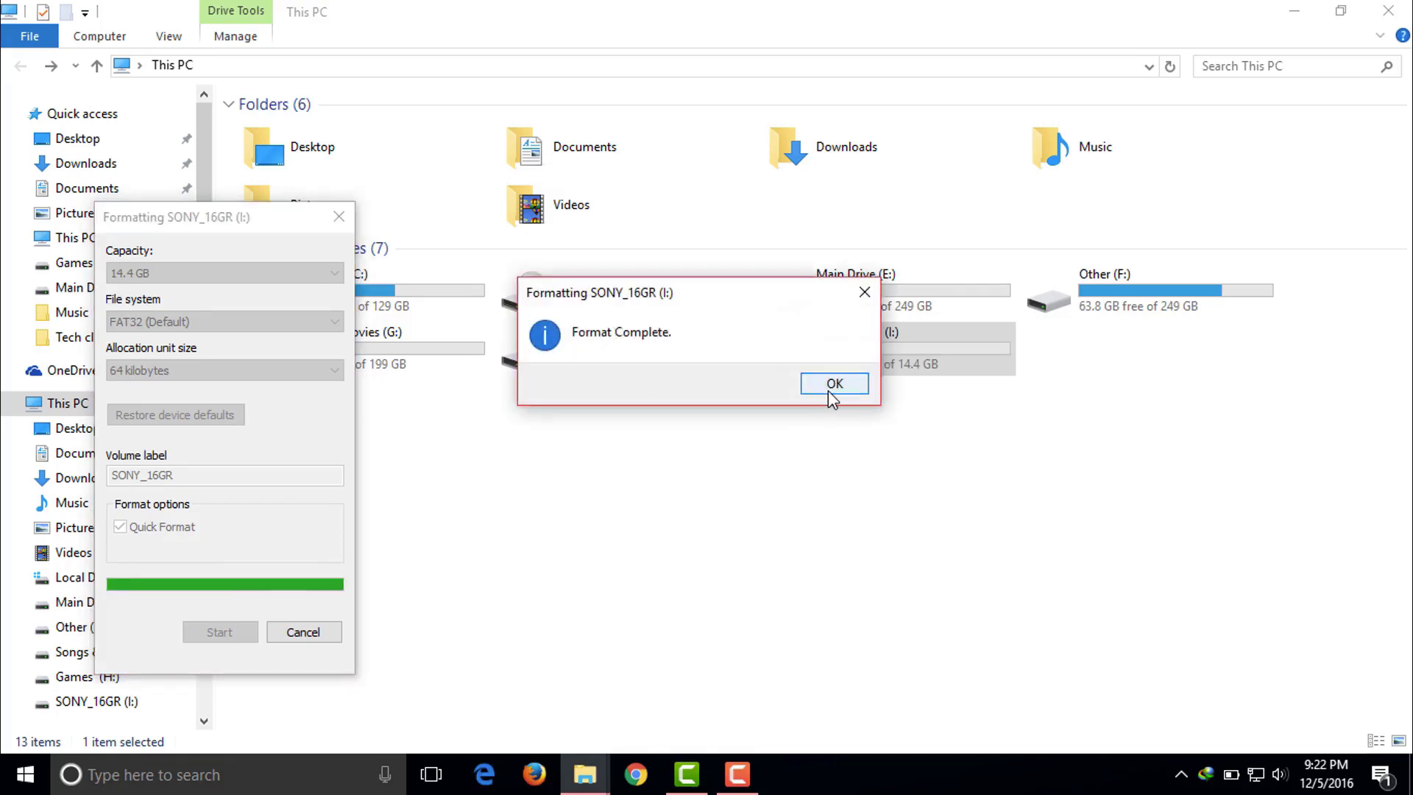
left_click(831, 386)
left_click(304, 633)
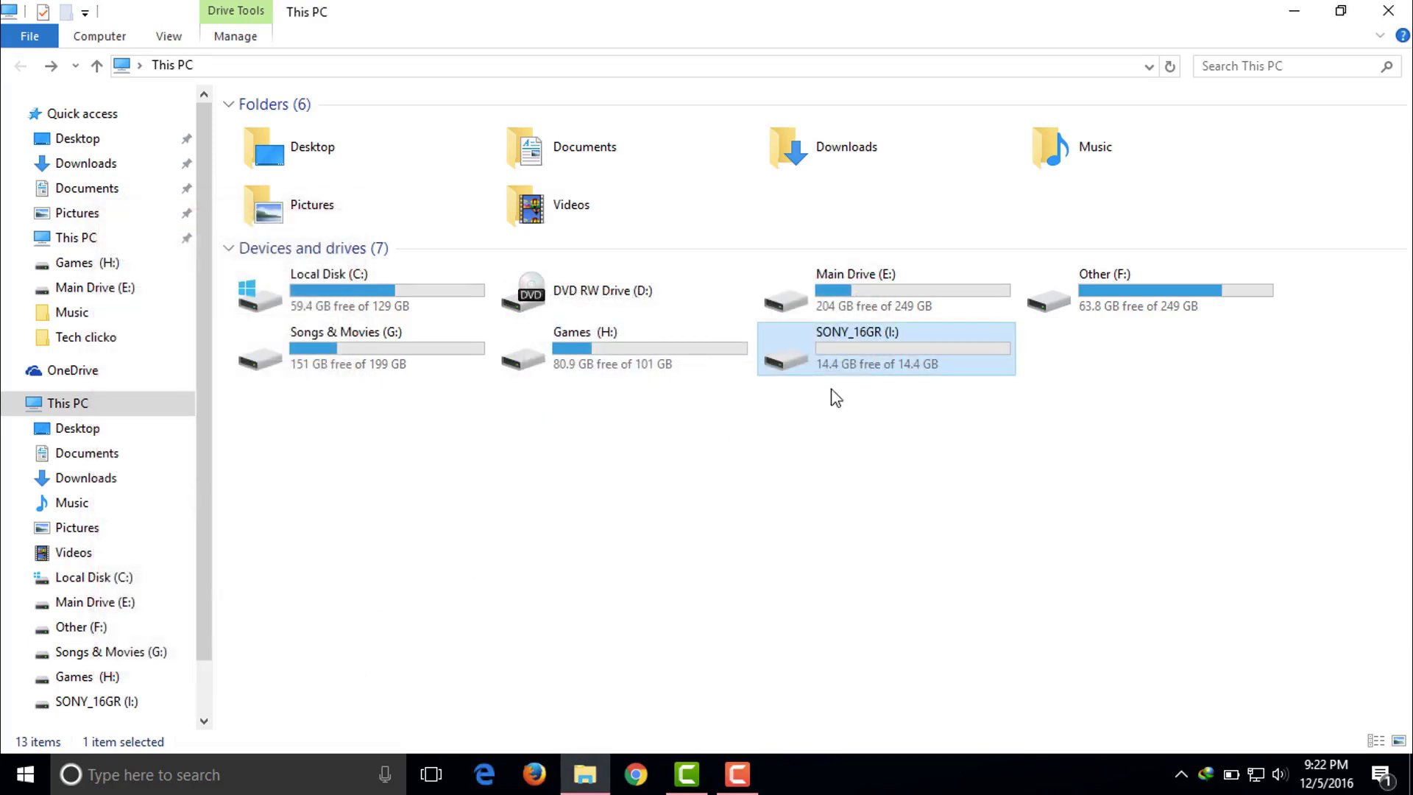
double_click(853, 351)
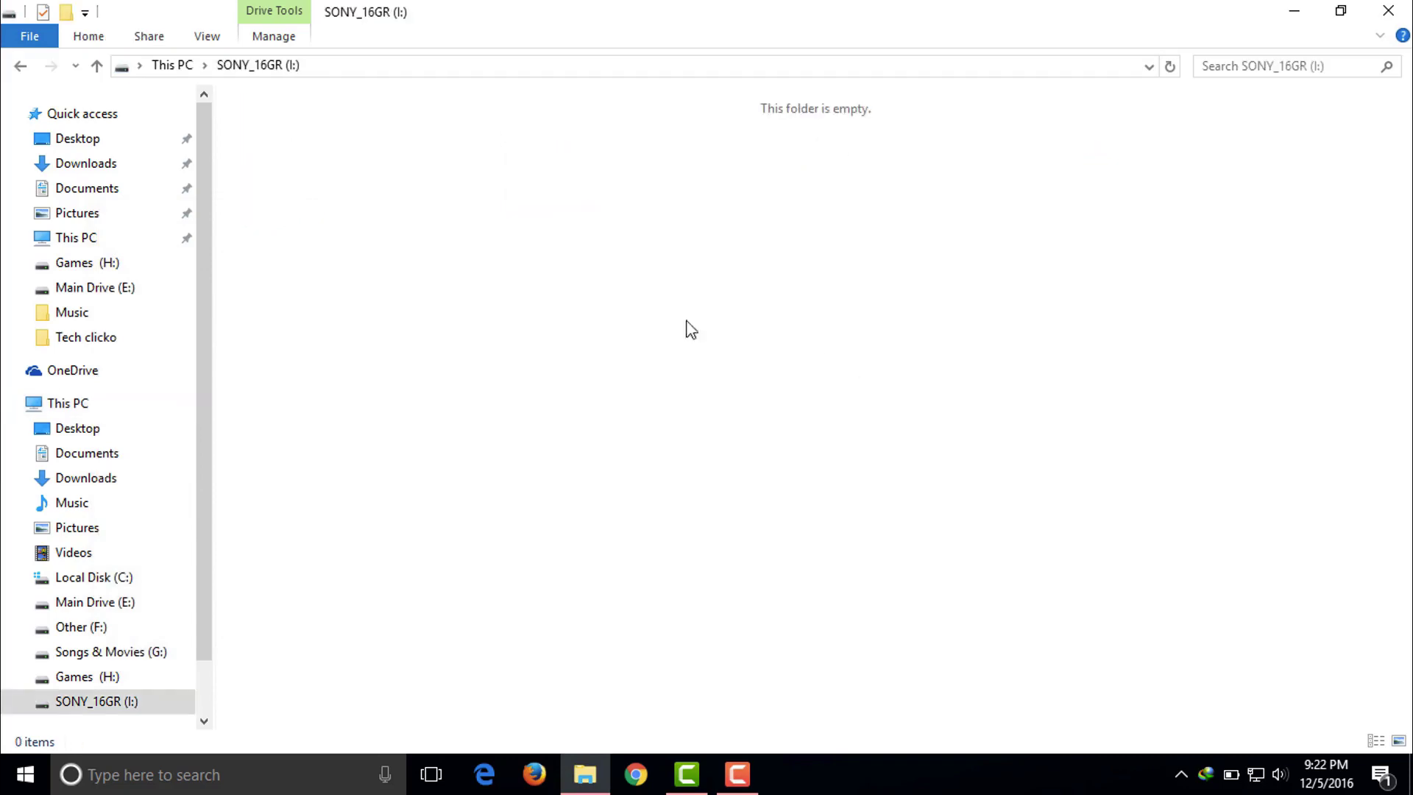
left_click(1387, 11)
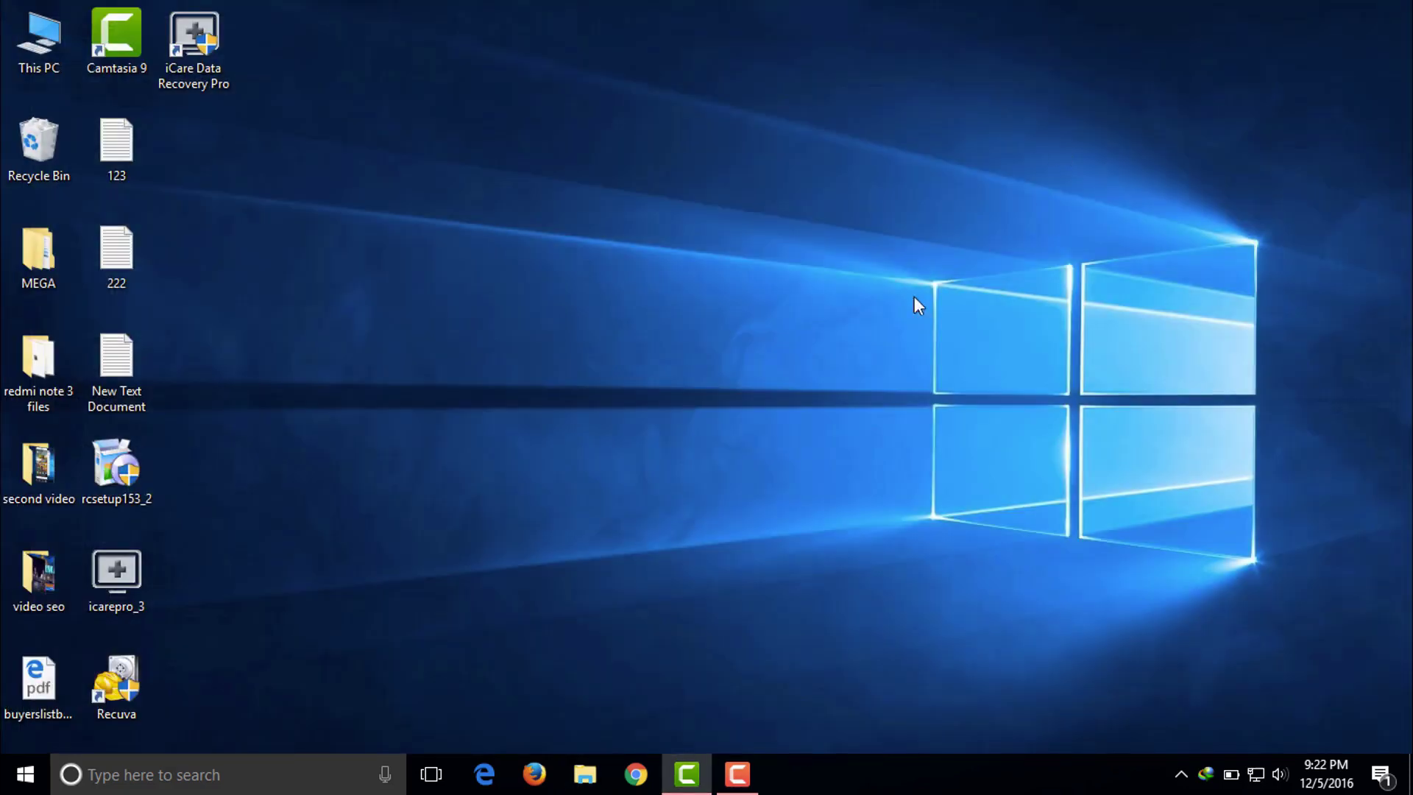
- Launch iCare Data Recovery Pro, run a Deep Scan Recovery on the I: SONY_16GR (FAT32) partition, and proceed to its file list
double_click(203, 74)
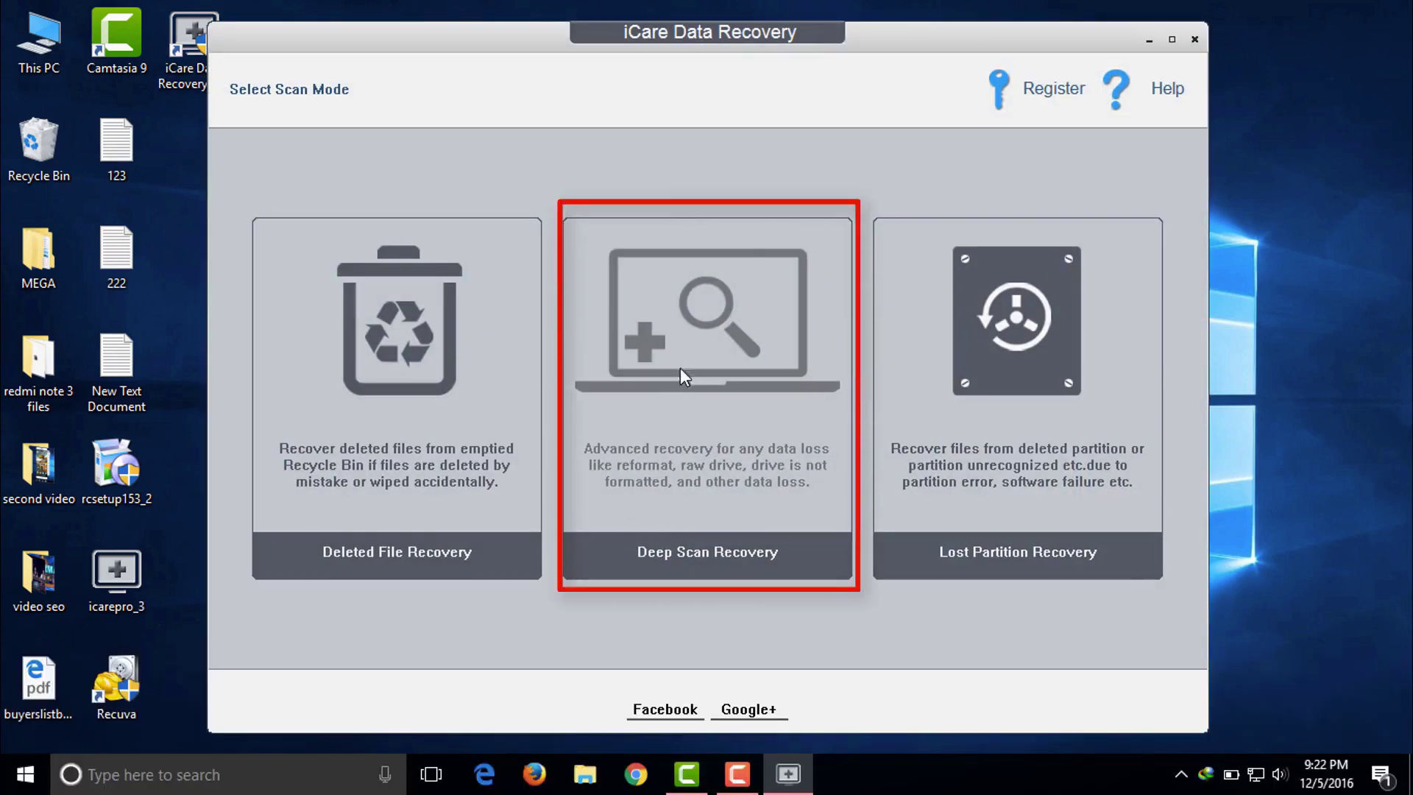
left_click(694, 356)
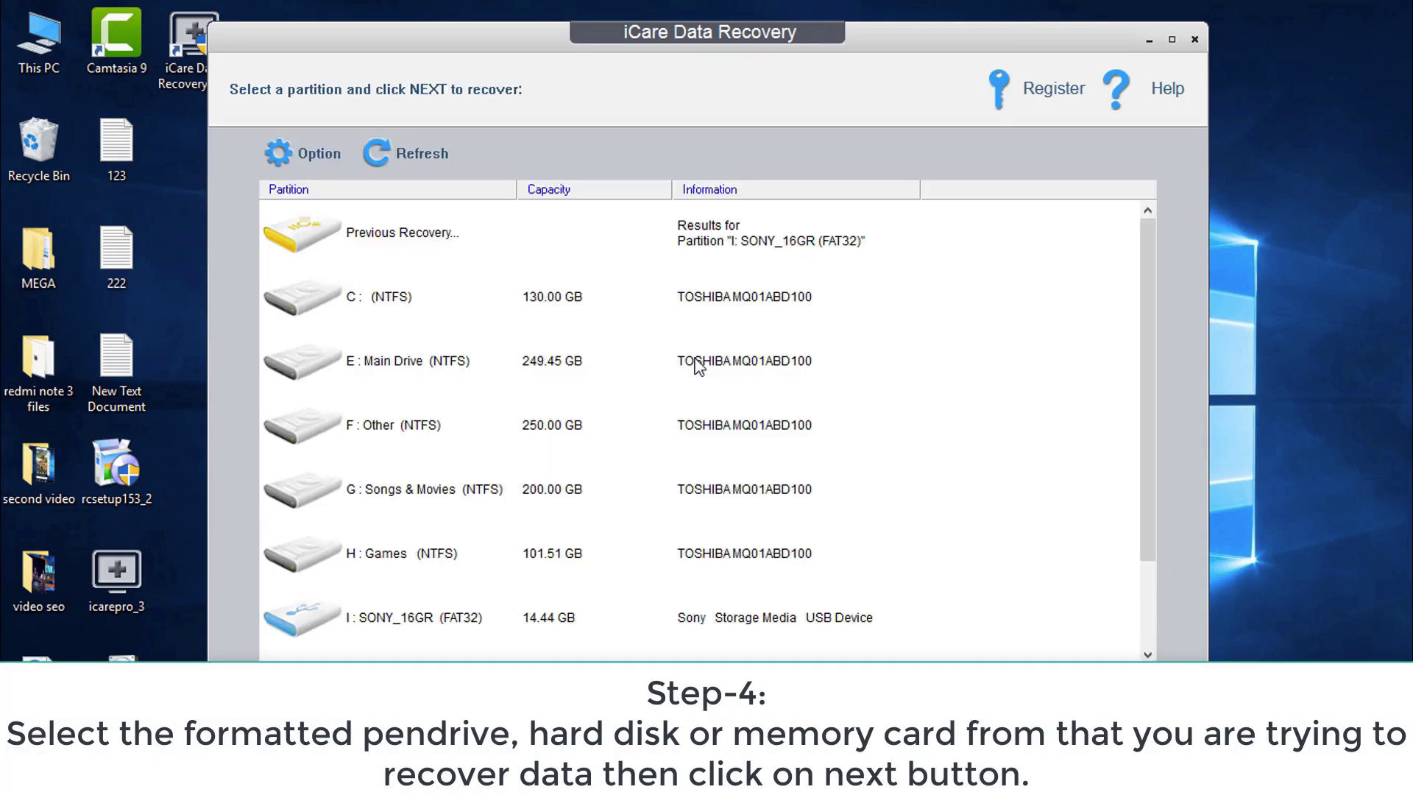
scroll(611, 392, "down", 3)
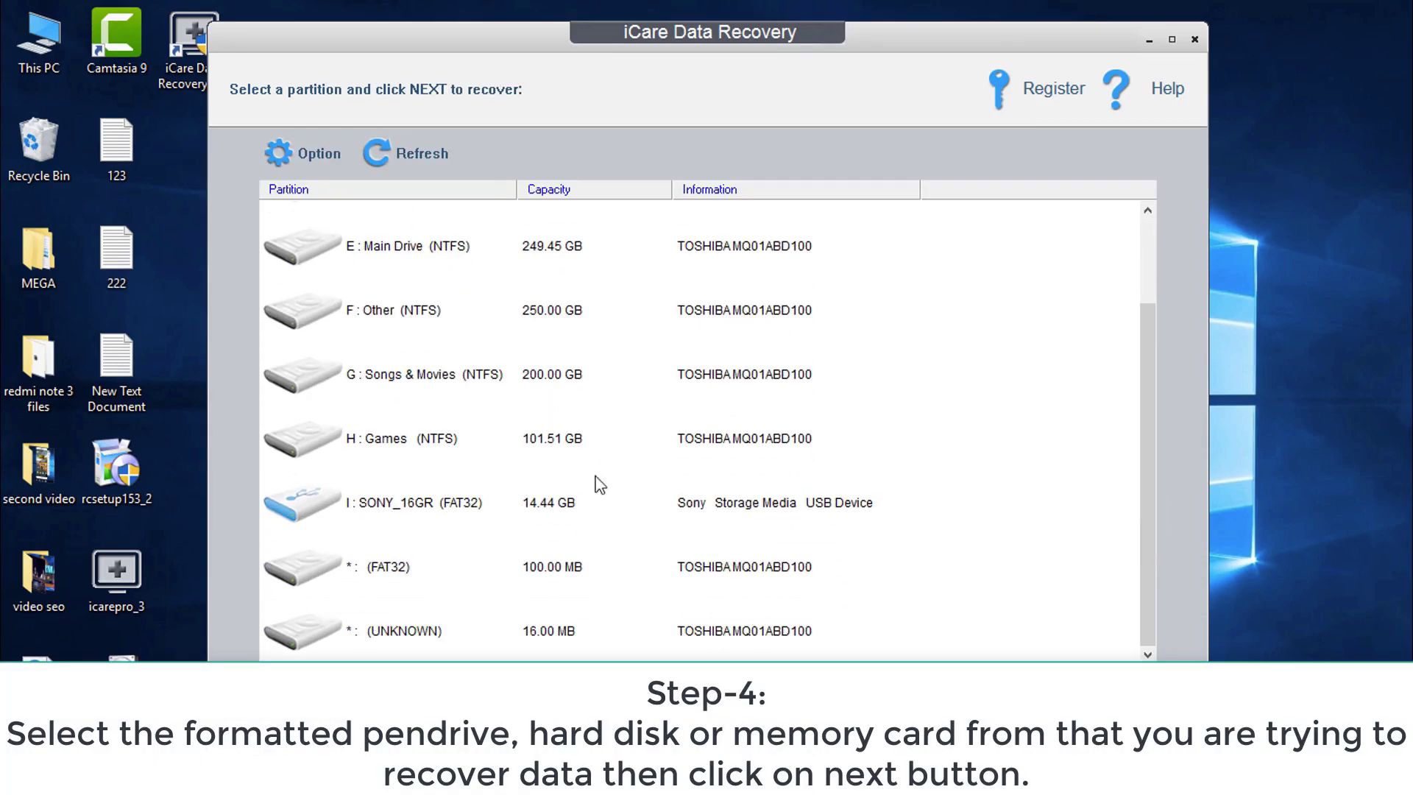
left_click(593, 503)
left_click(1143, 699)
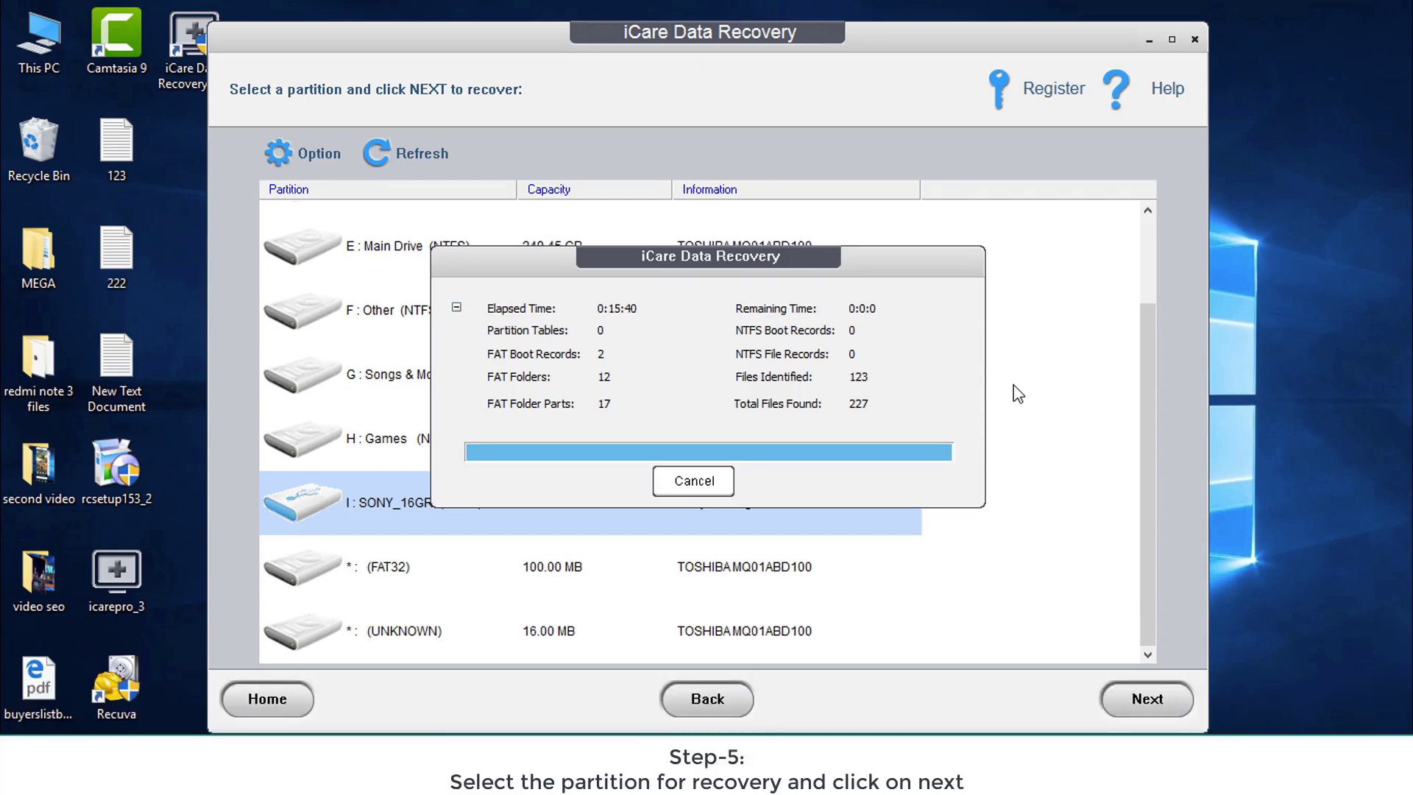
left_click(1139, 700)
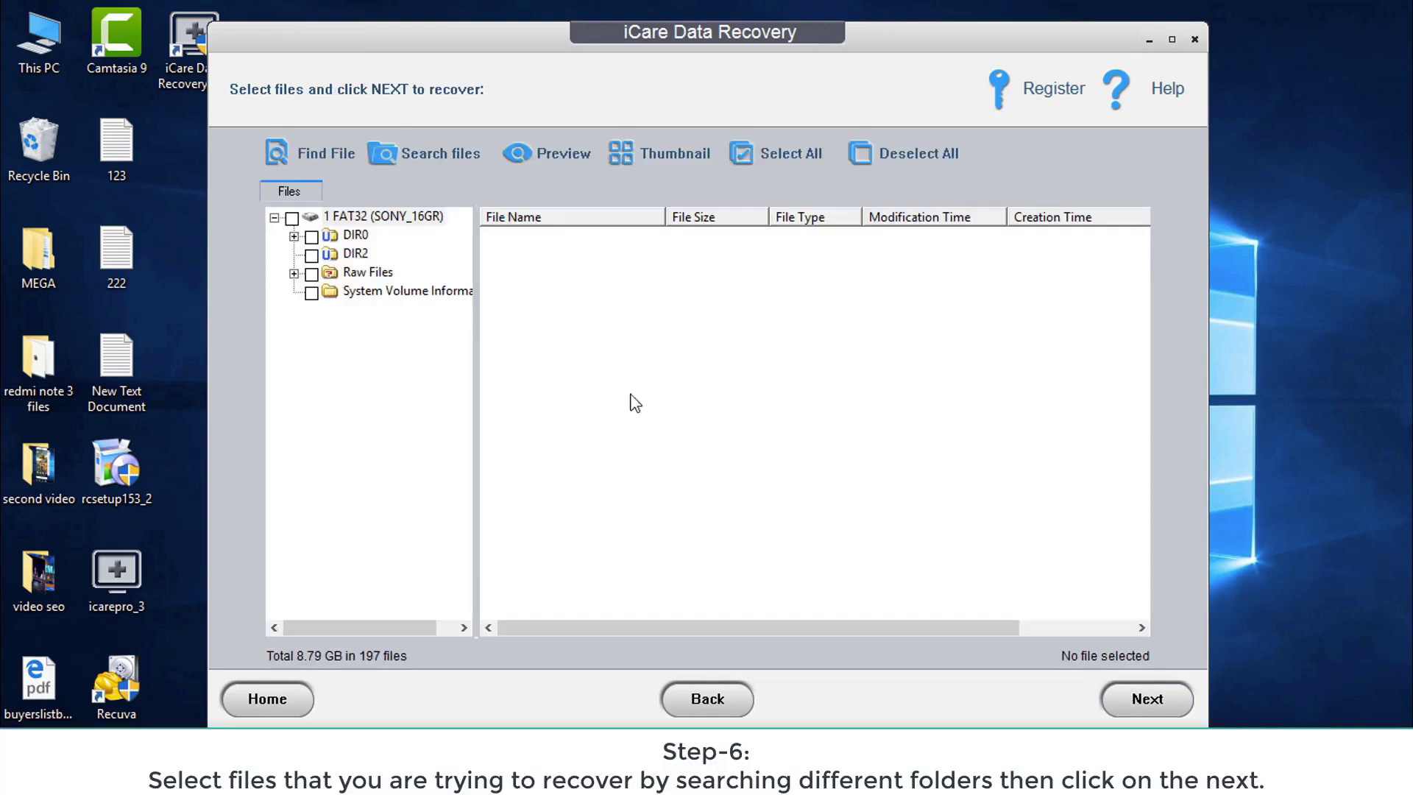
- Look through the DIR0 folder and its FILES subfolder in the scan results
left_click(358, 235)
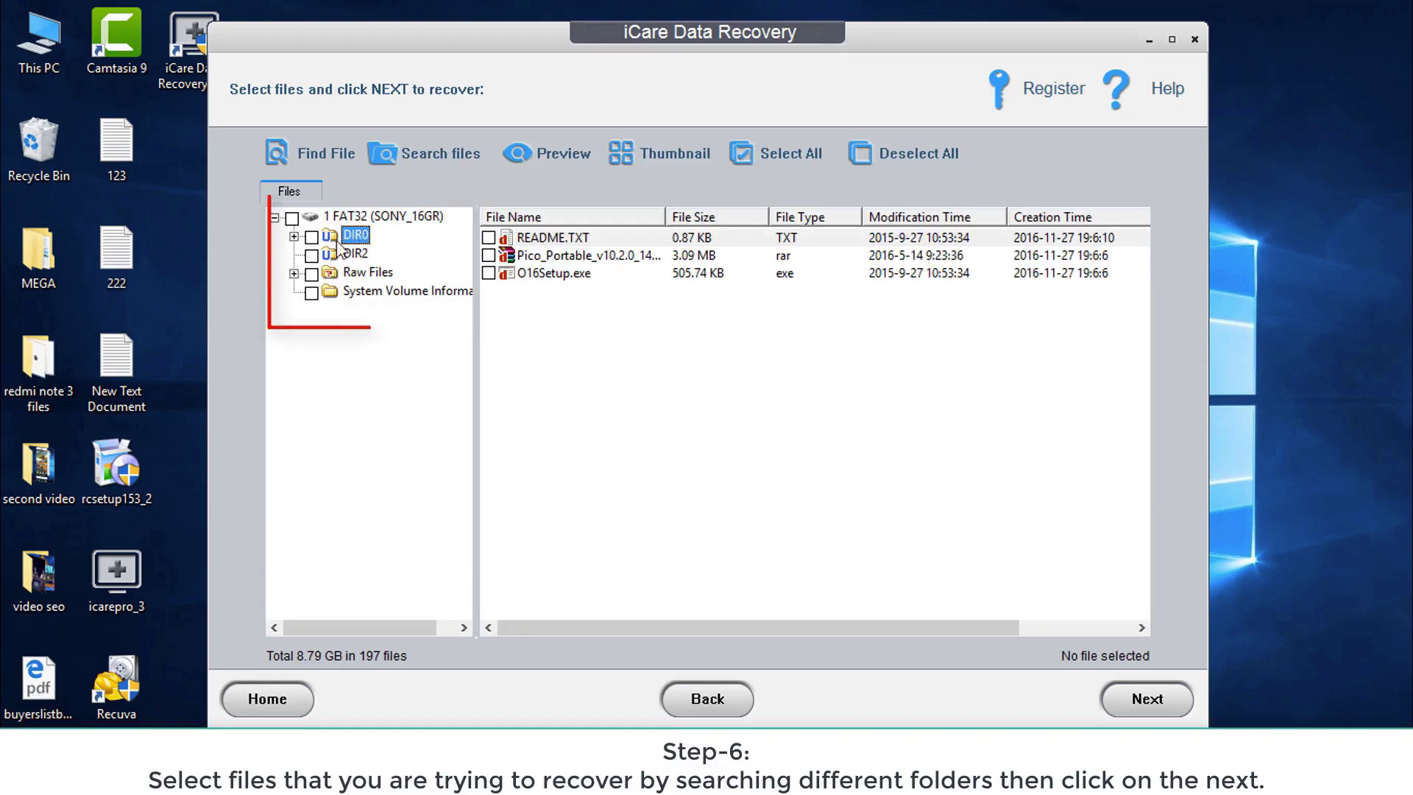
left_click(293, 237)
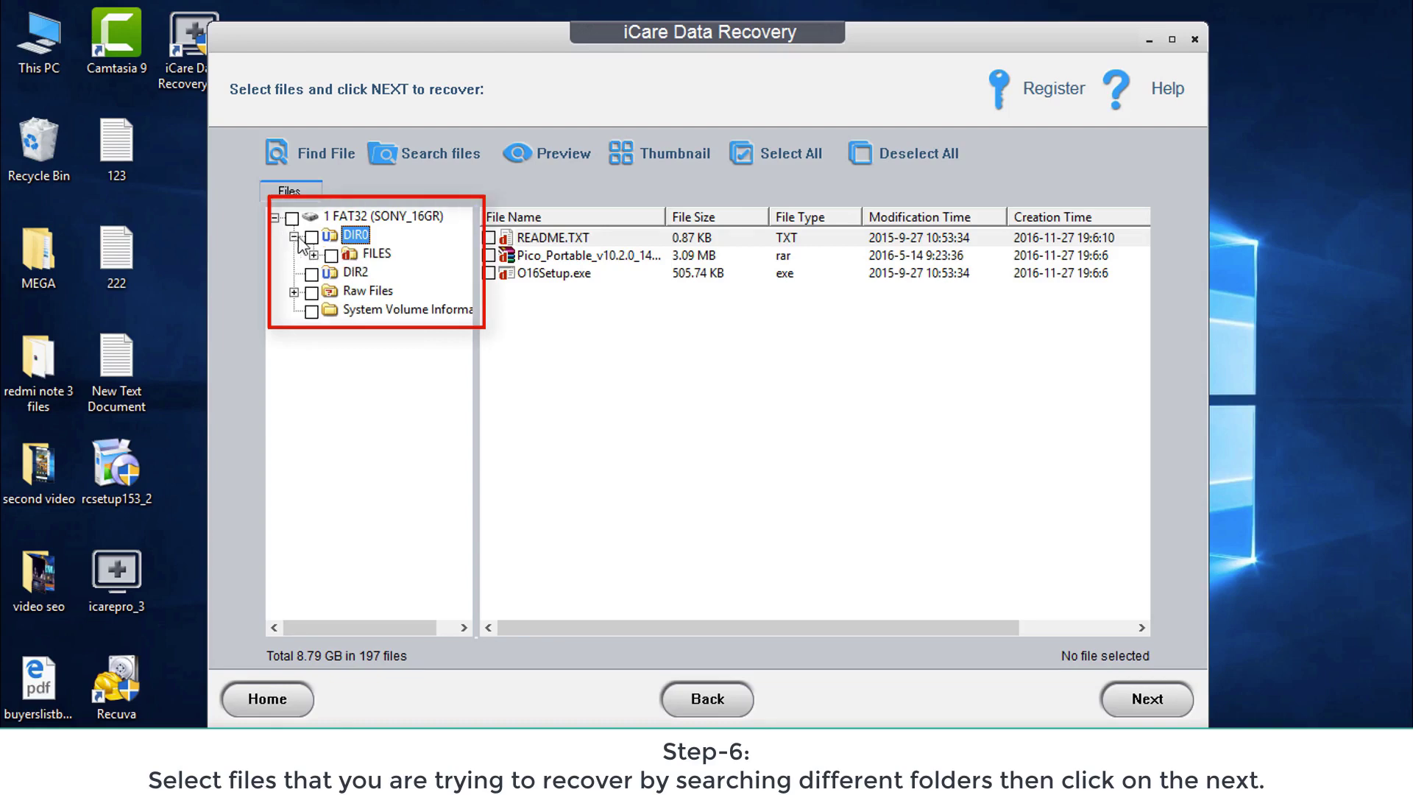
left_click(371, 254)
- Mark FILE001.JPG, FILE002.JPG and FILE003.JPG in the JPEG Graphics file folder under Raw Files for recovery
left_click(367, 290)
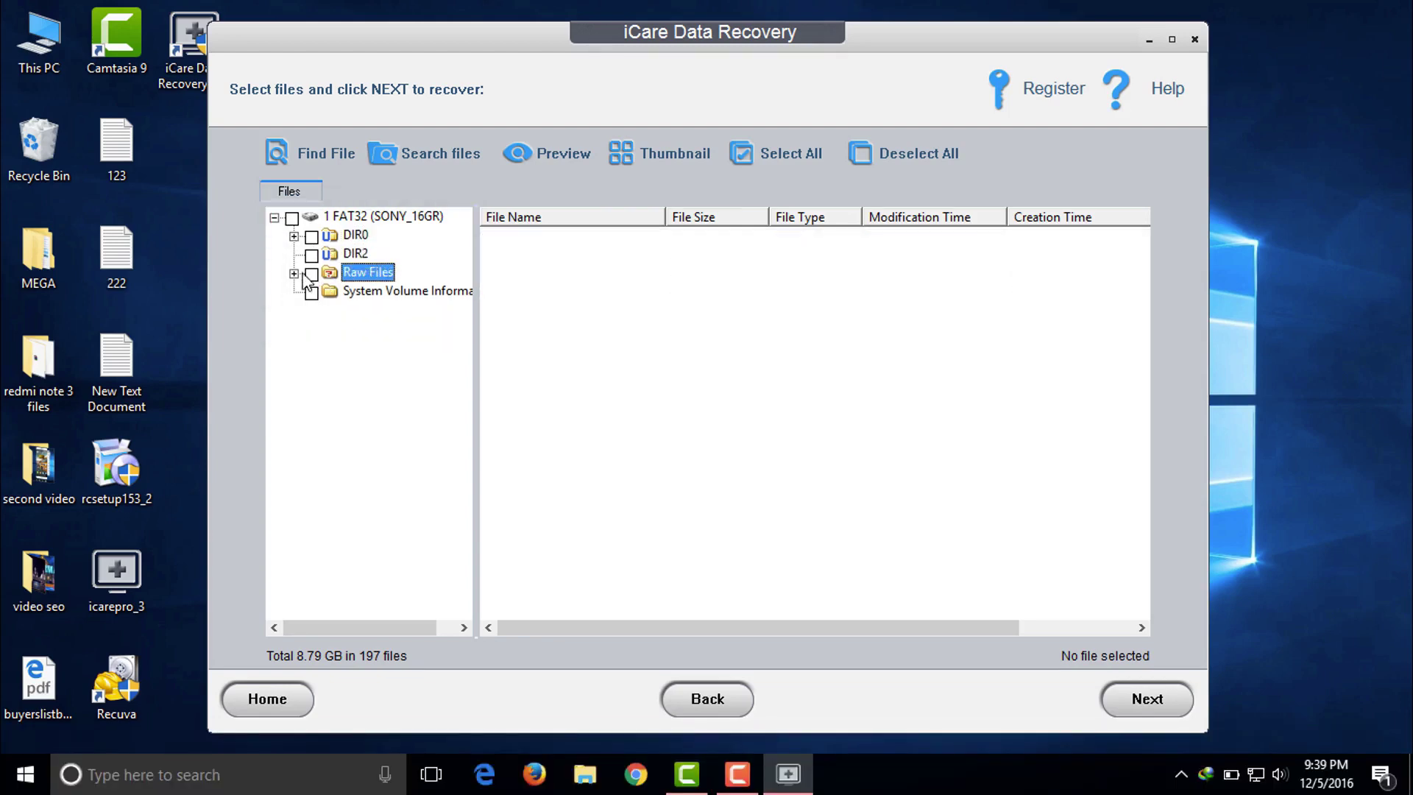
left_click(293, 273)
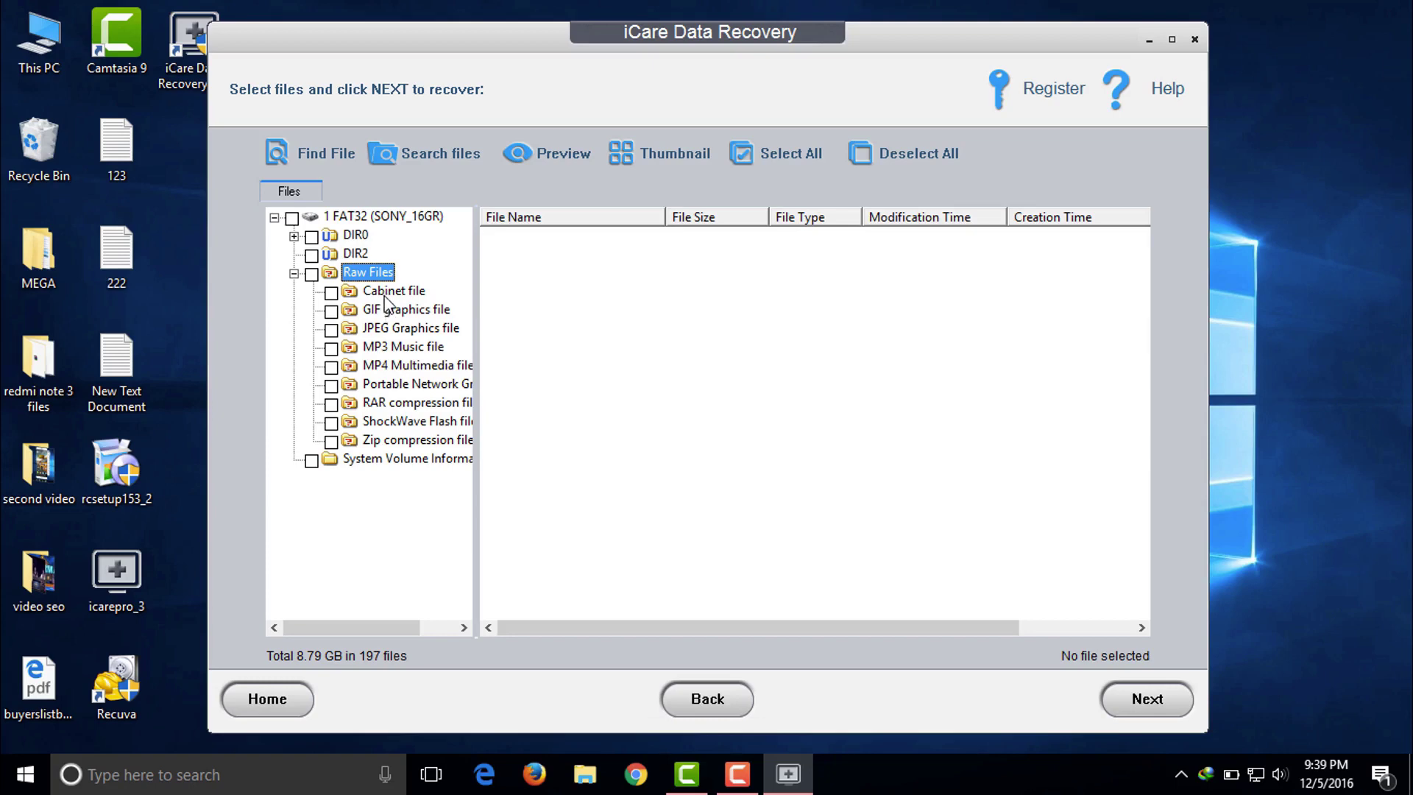
left_click(401, 328)
left_click(489, 273)
left_click(488, 255)
left_click(488, 237)
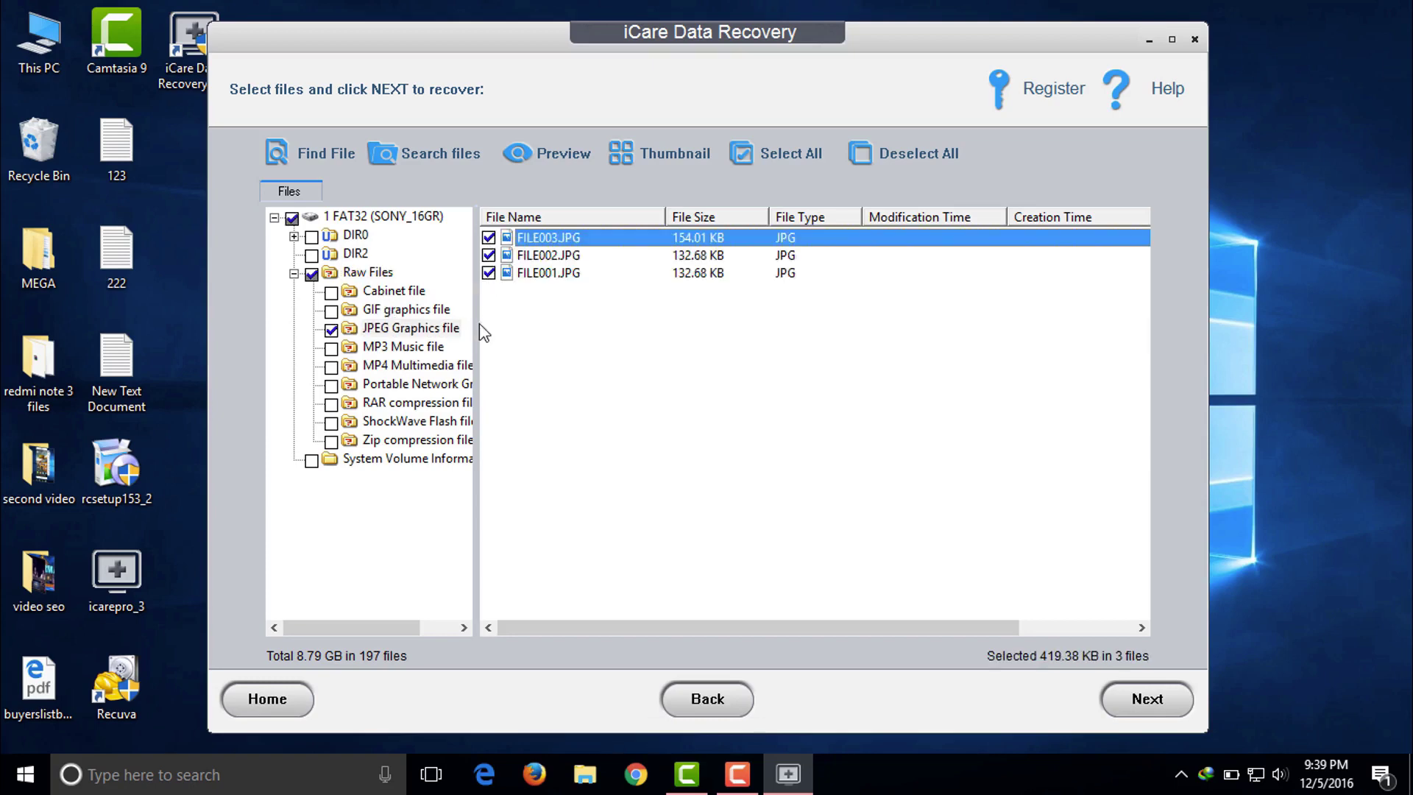
- Mark FILE001.PNG through FILE004.PNG in the Portable Network Graphic folder for recovery and proceed to choosing the save path
left_click(410, 384)
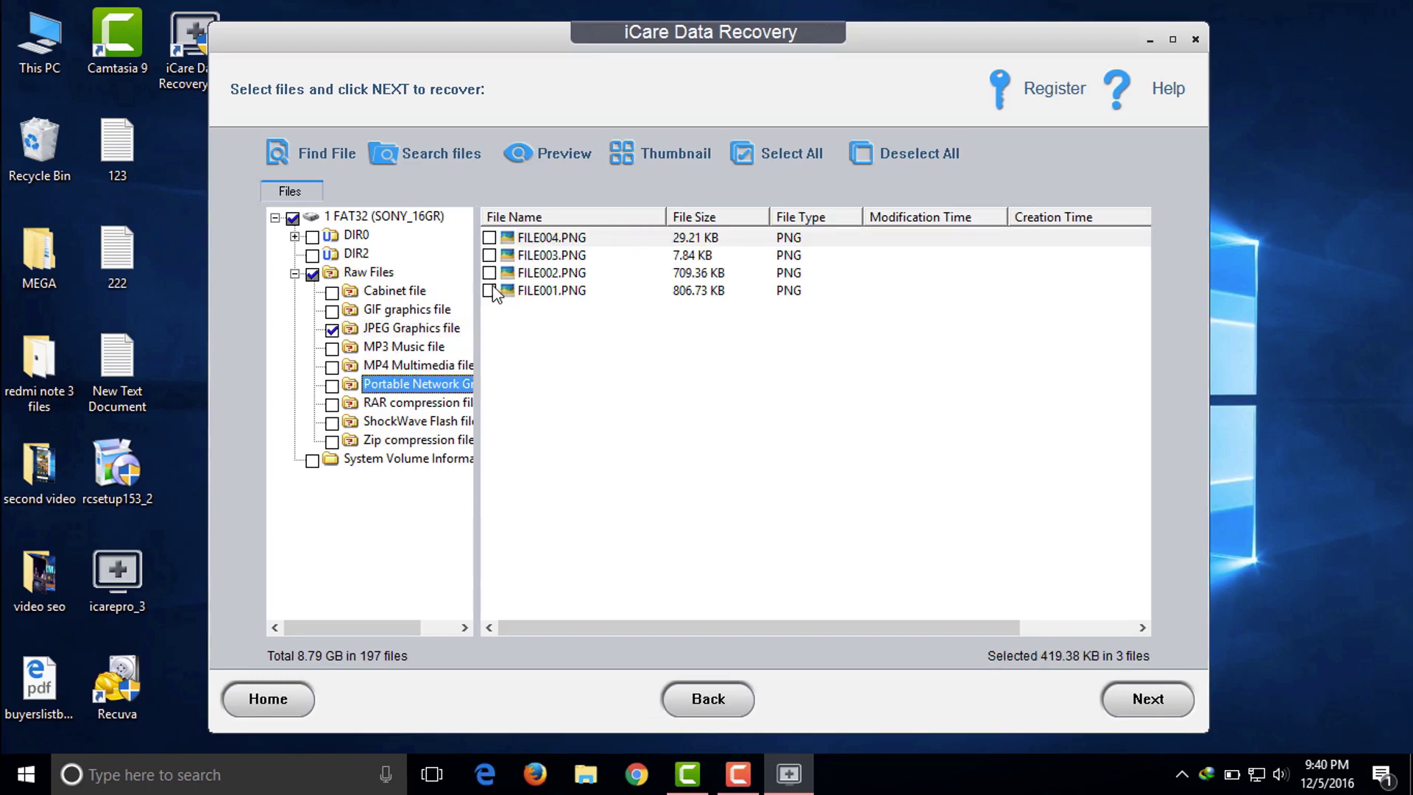
left_click(489, 291)
left_click(488, 273)
left_click(489, 255)
left_click(488, 237)
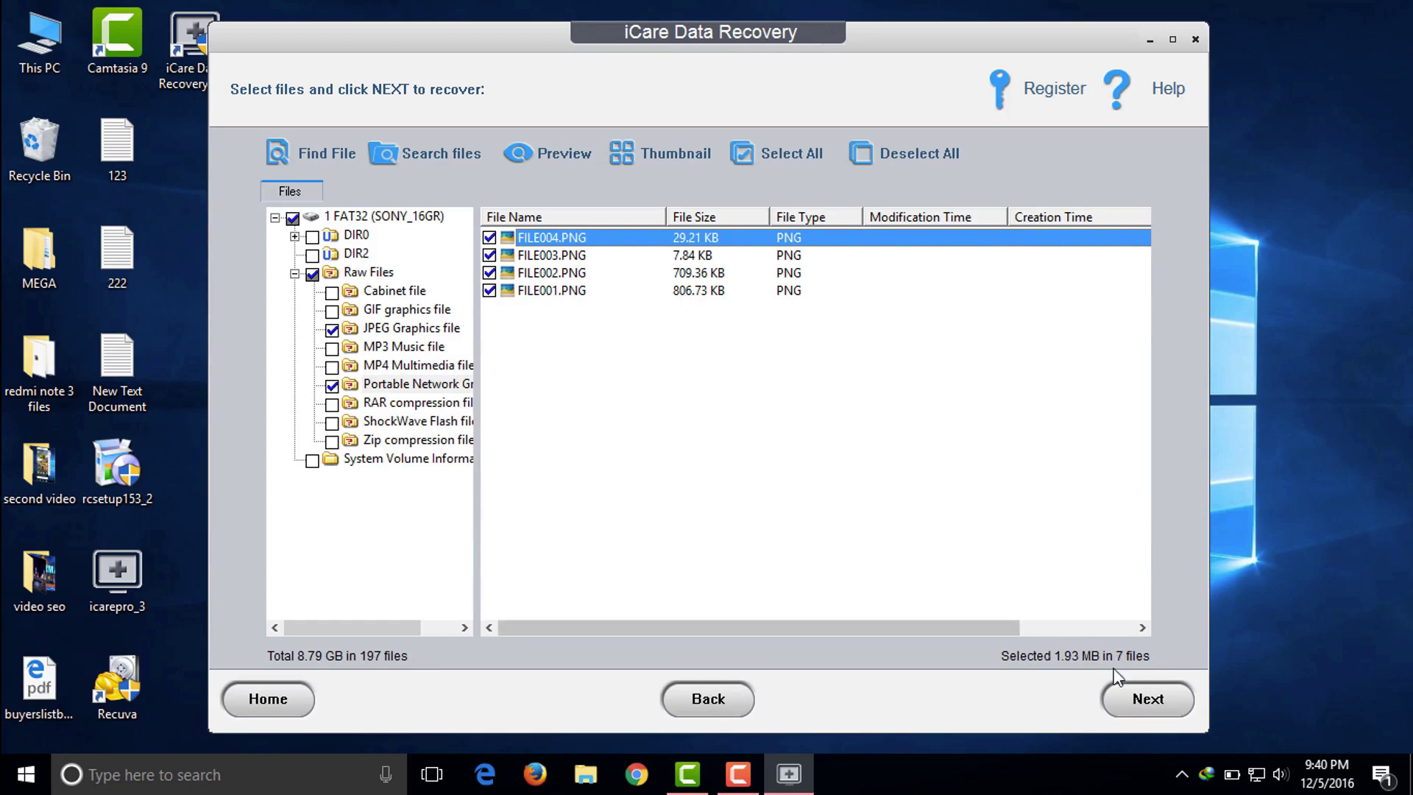
left_click(1141, 697)
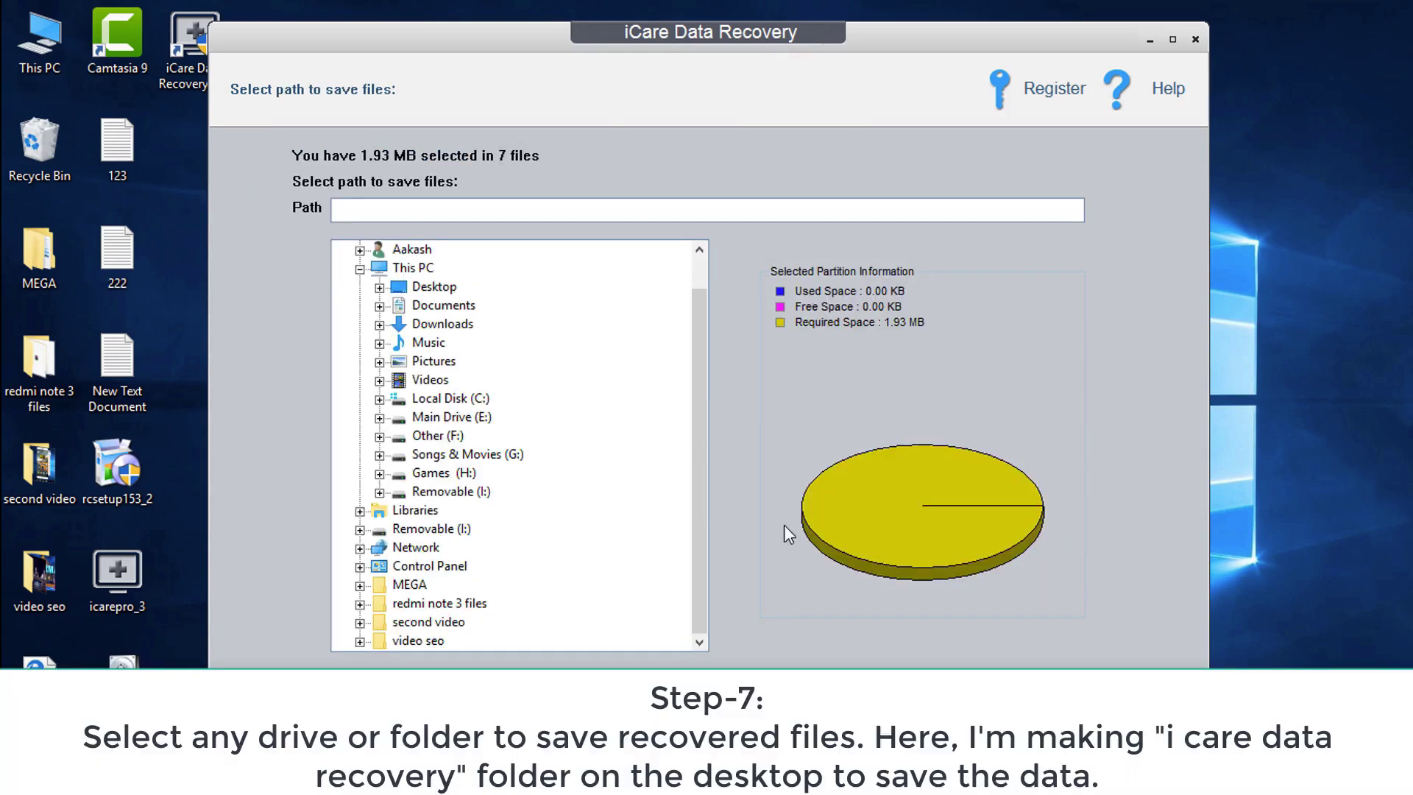
- Move the recovery window aside and create a desktop folder named "I care data recovery"
left_click_drag(466, 47, 577, 44)
right_click(238, 208)
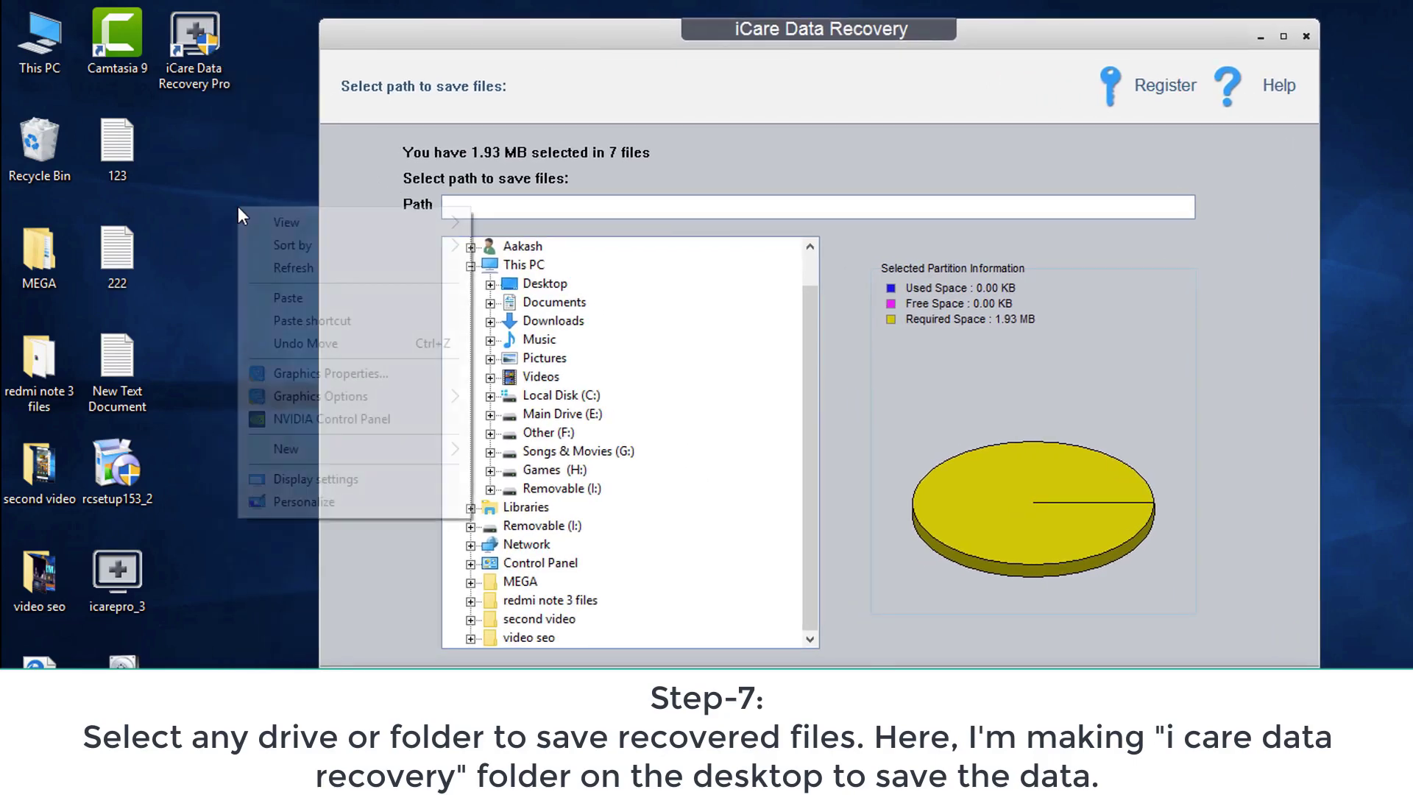
mouse_move(307, 448)
left_click(497, 451)
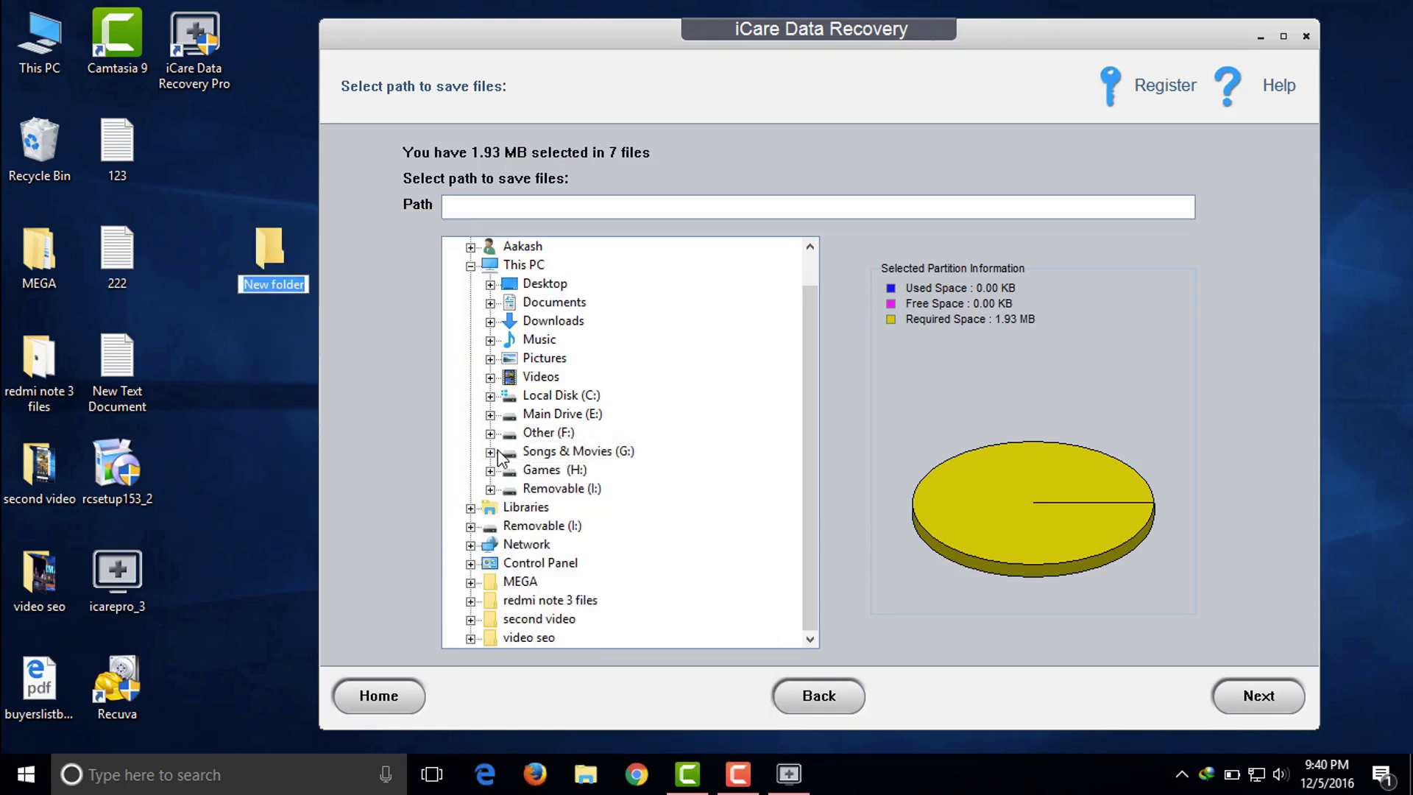
key("BackSpace")
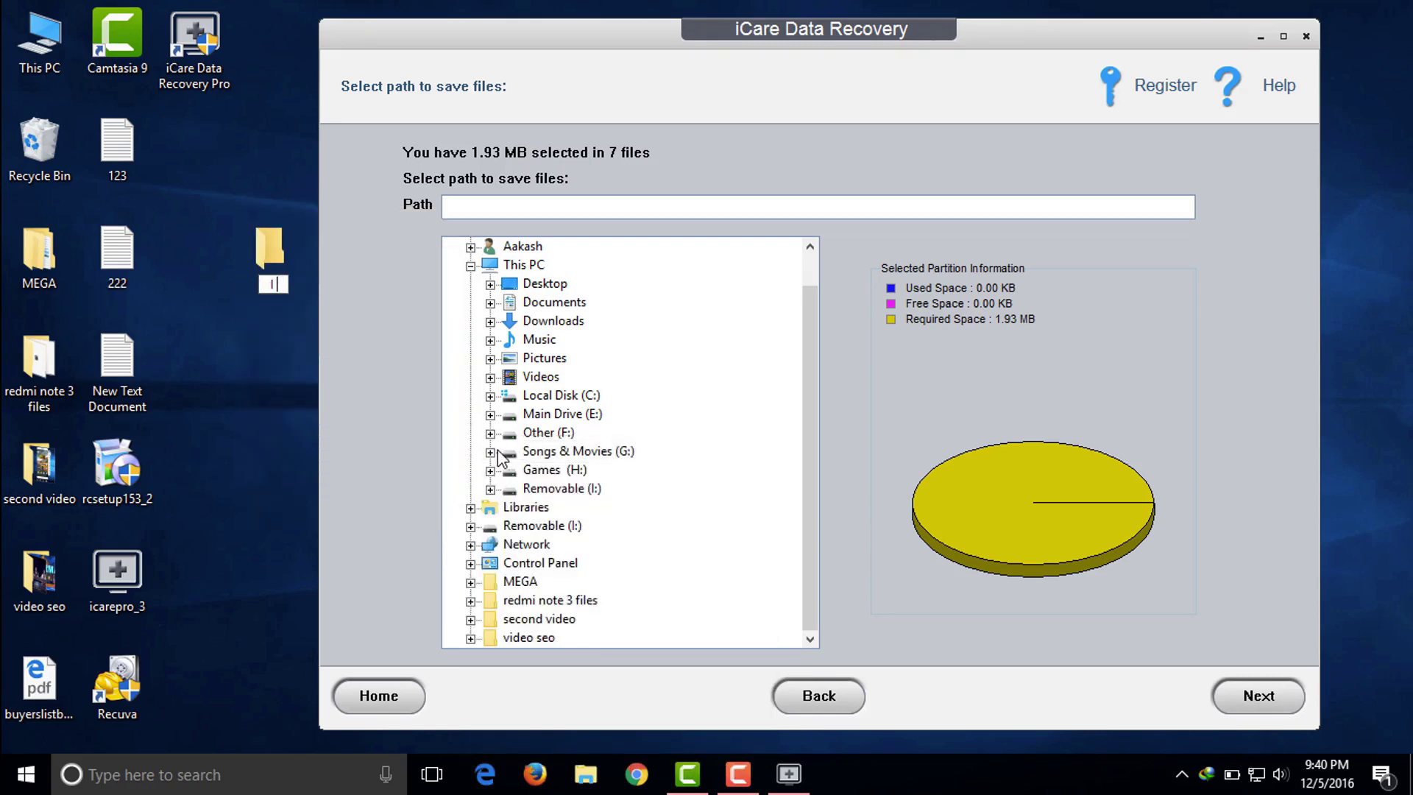
type("I care data recovery")
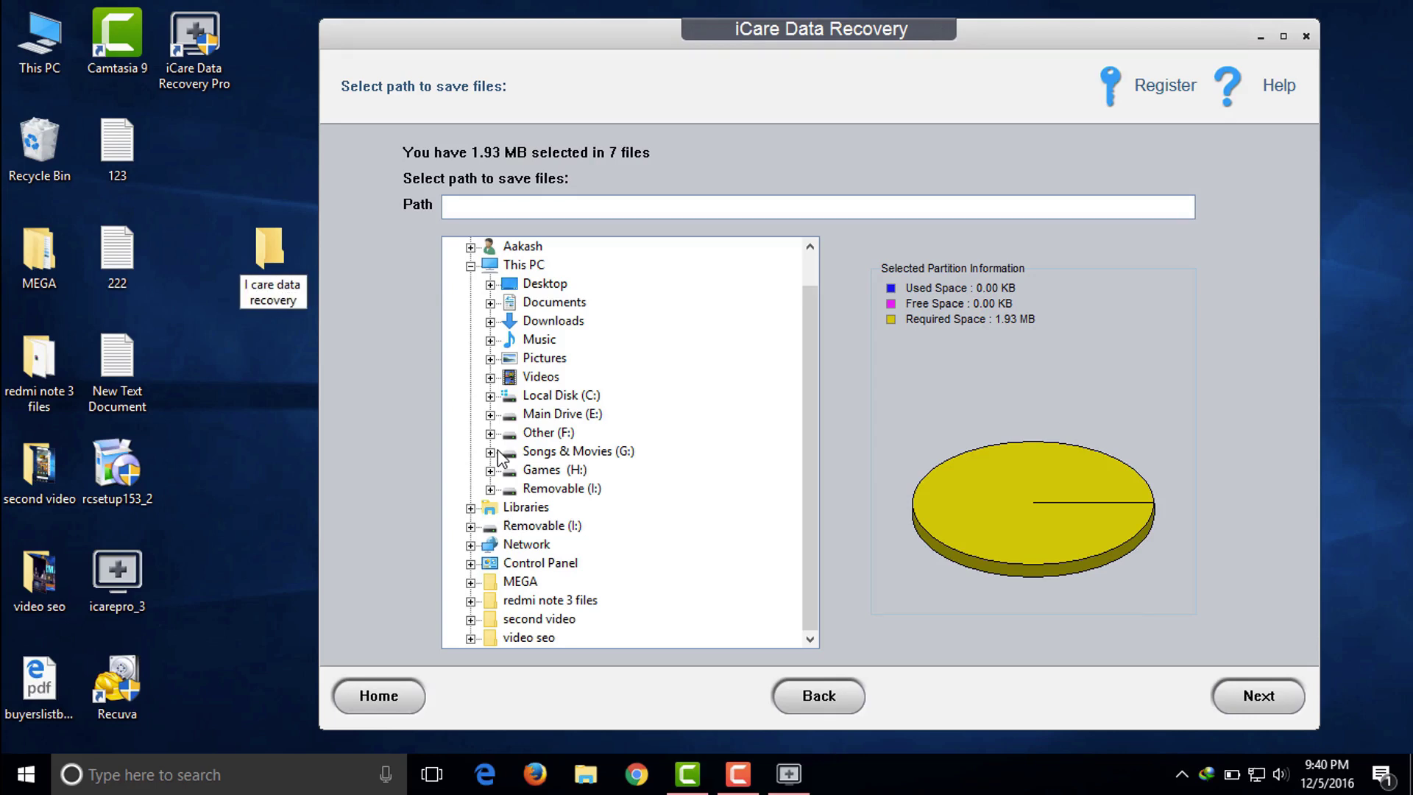
key("Return")
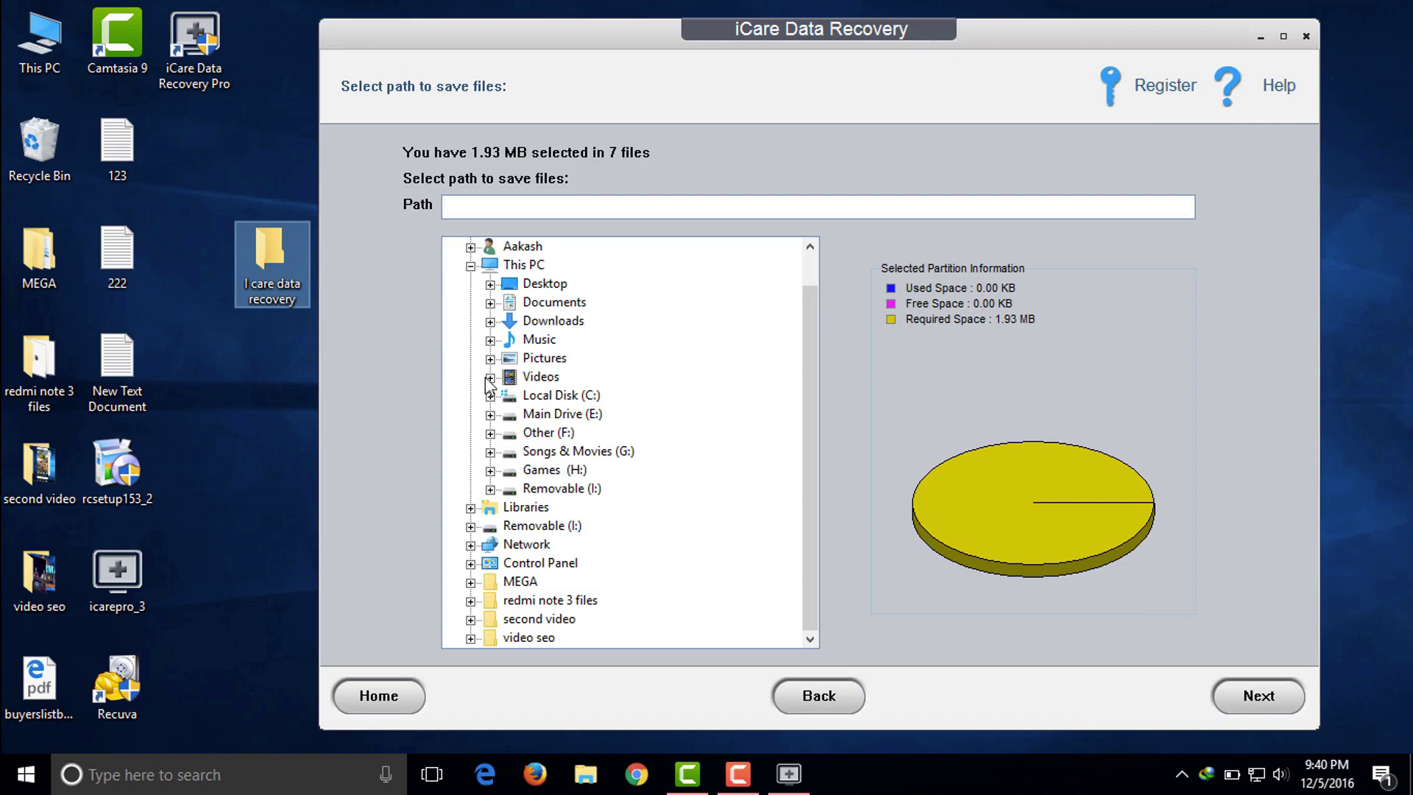
- Choose the desktop folder "I care data recovery" as the save path and save the marked files there
left_click(539, 285)
left_click(490, 285)
left_click(557, 300)
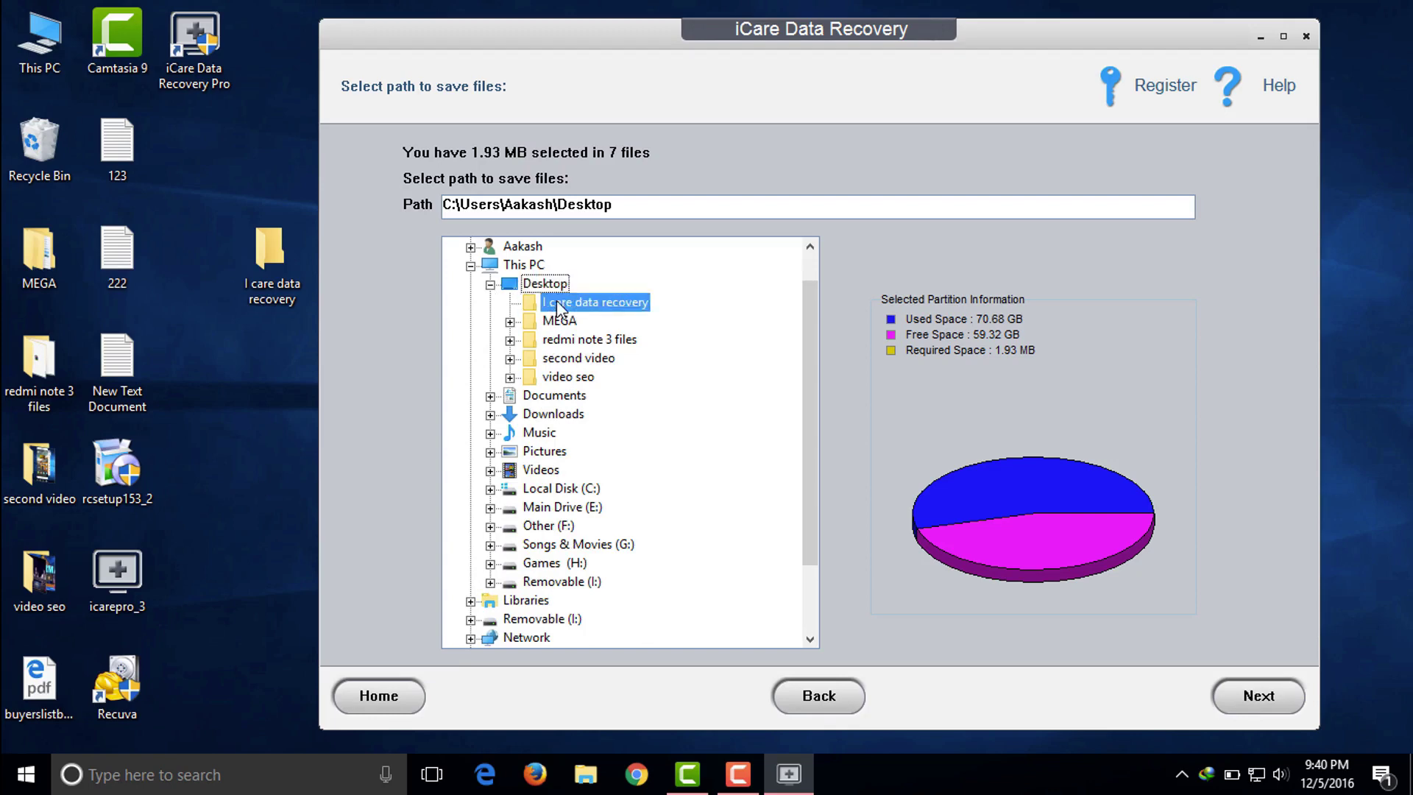
left_click(1234, 692)
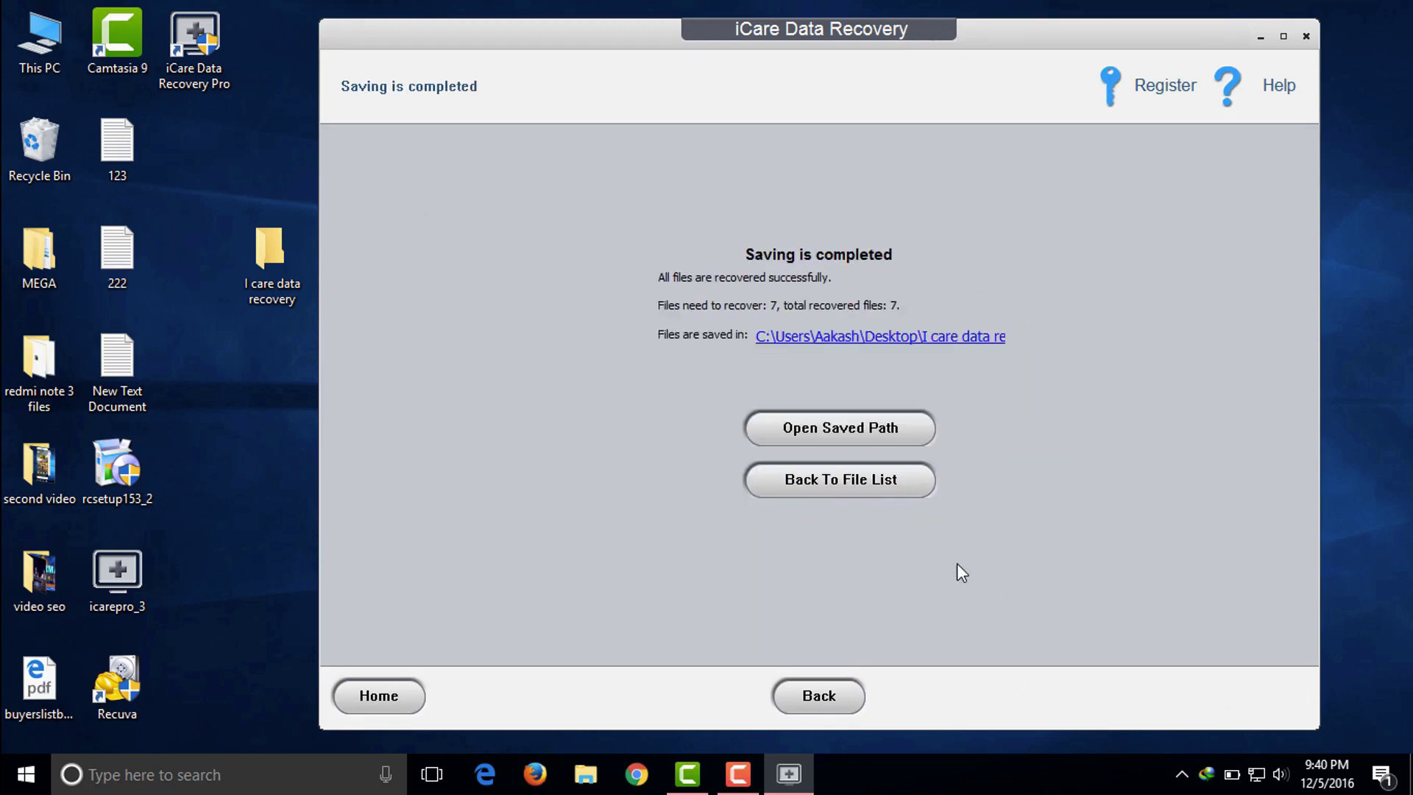
- Minimize the recovery window, open the recovered JPEG Graphics file folder under 1 FAT32 > Raw Files, and view FILE001
left_click(1258, 41)
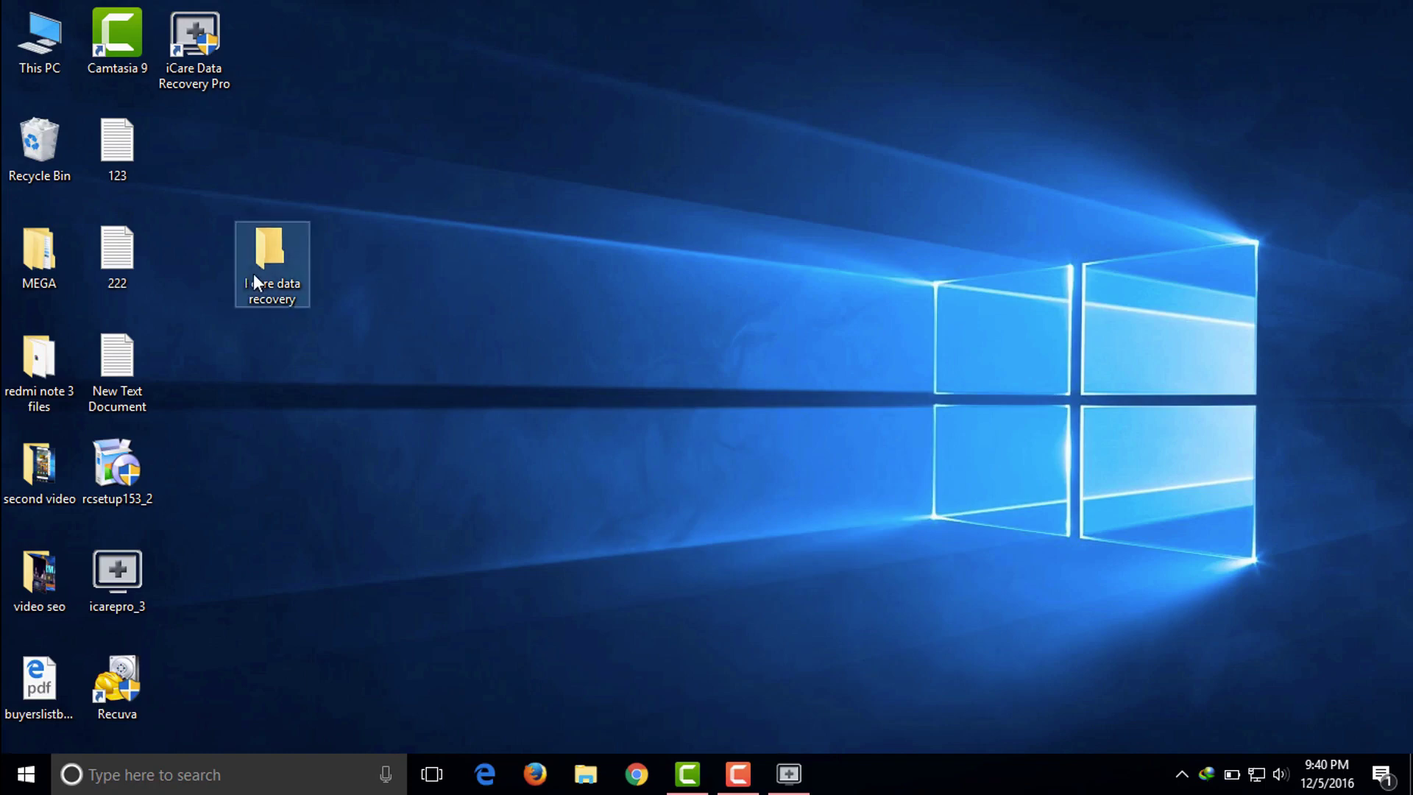
double_click(267, 281)
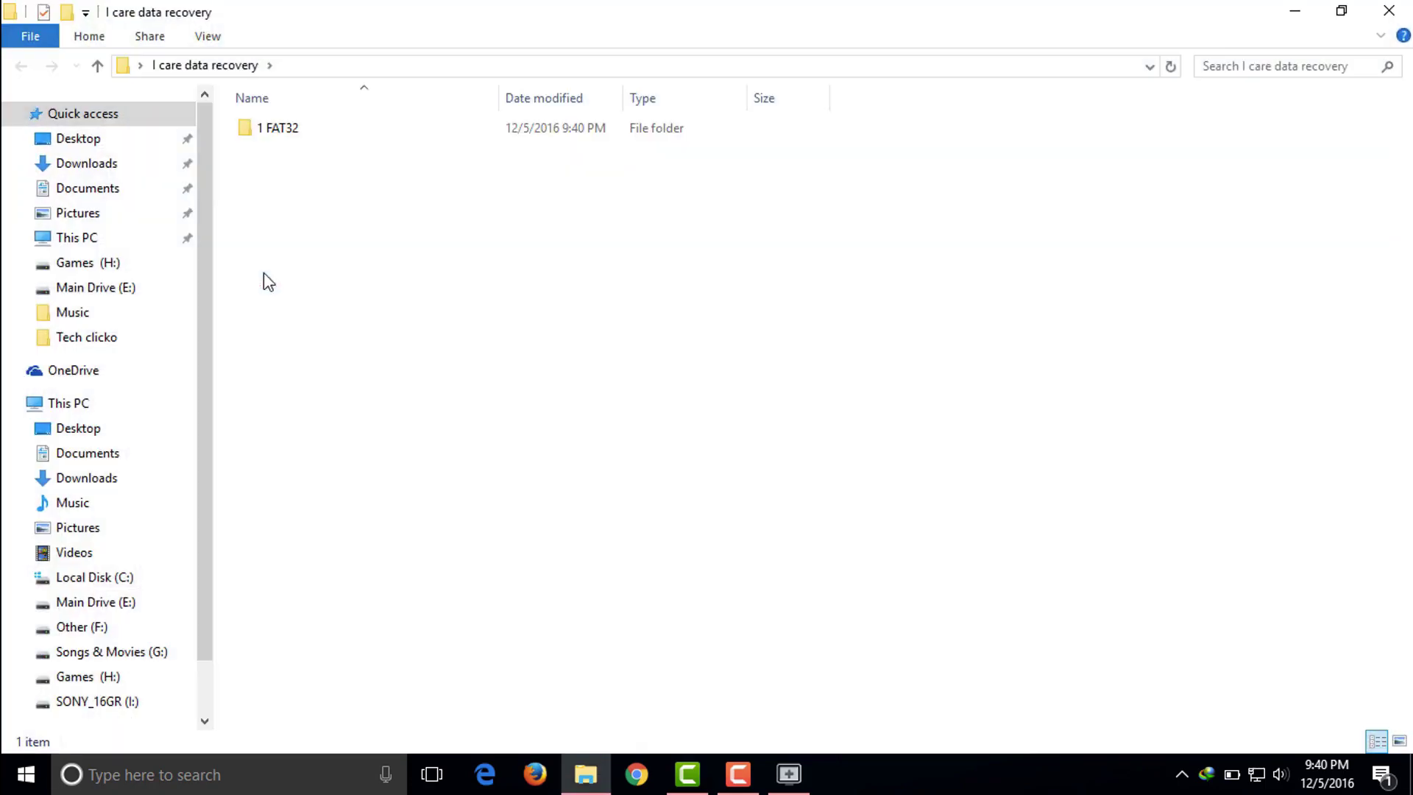
left_click(299, 134)
double_click(299, 134)
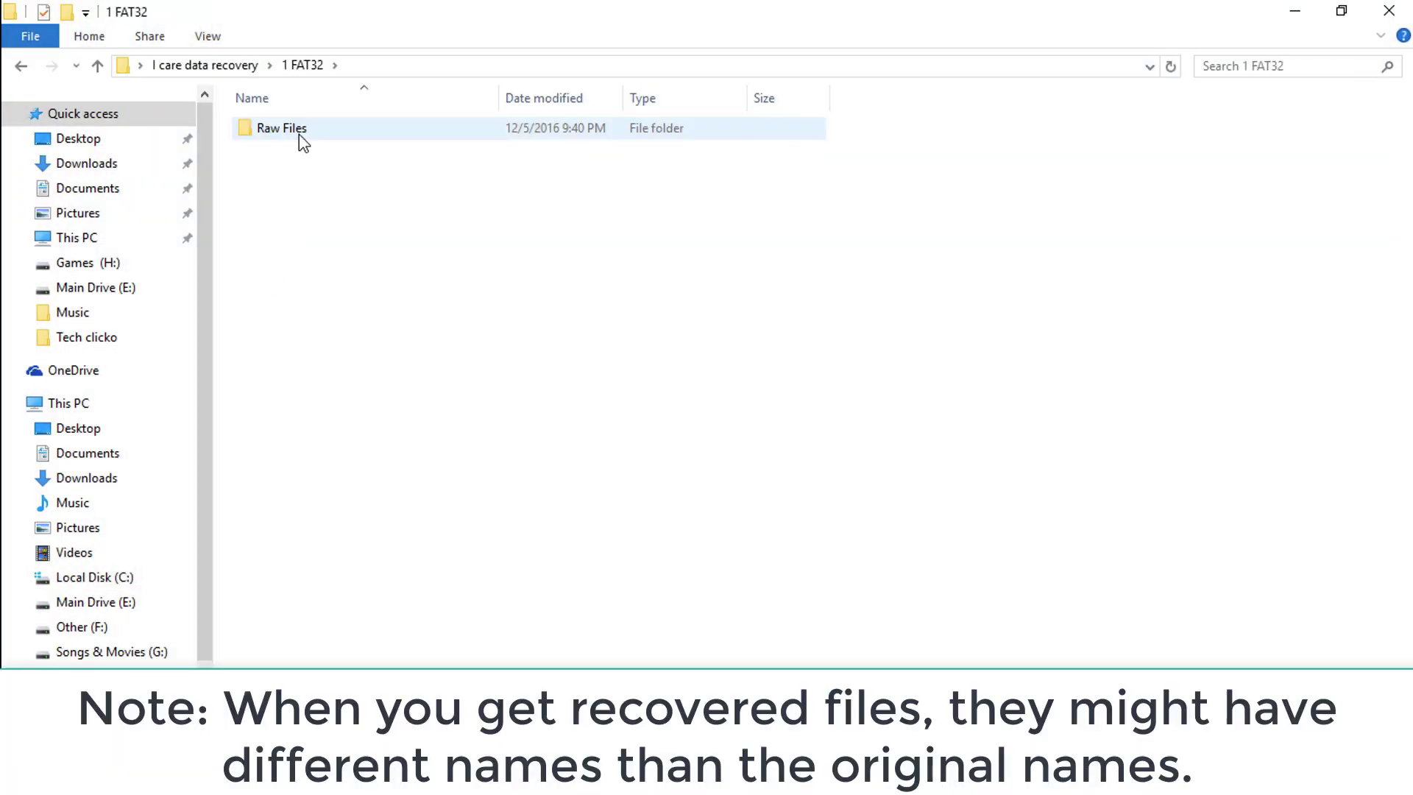
double_click(299, 134)
double_click(302, 132)
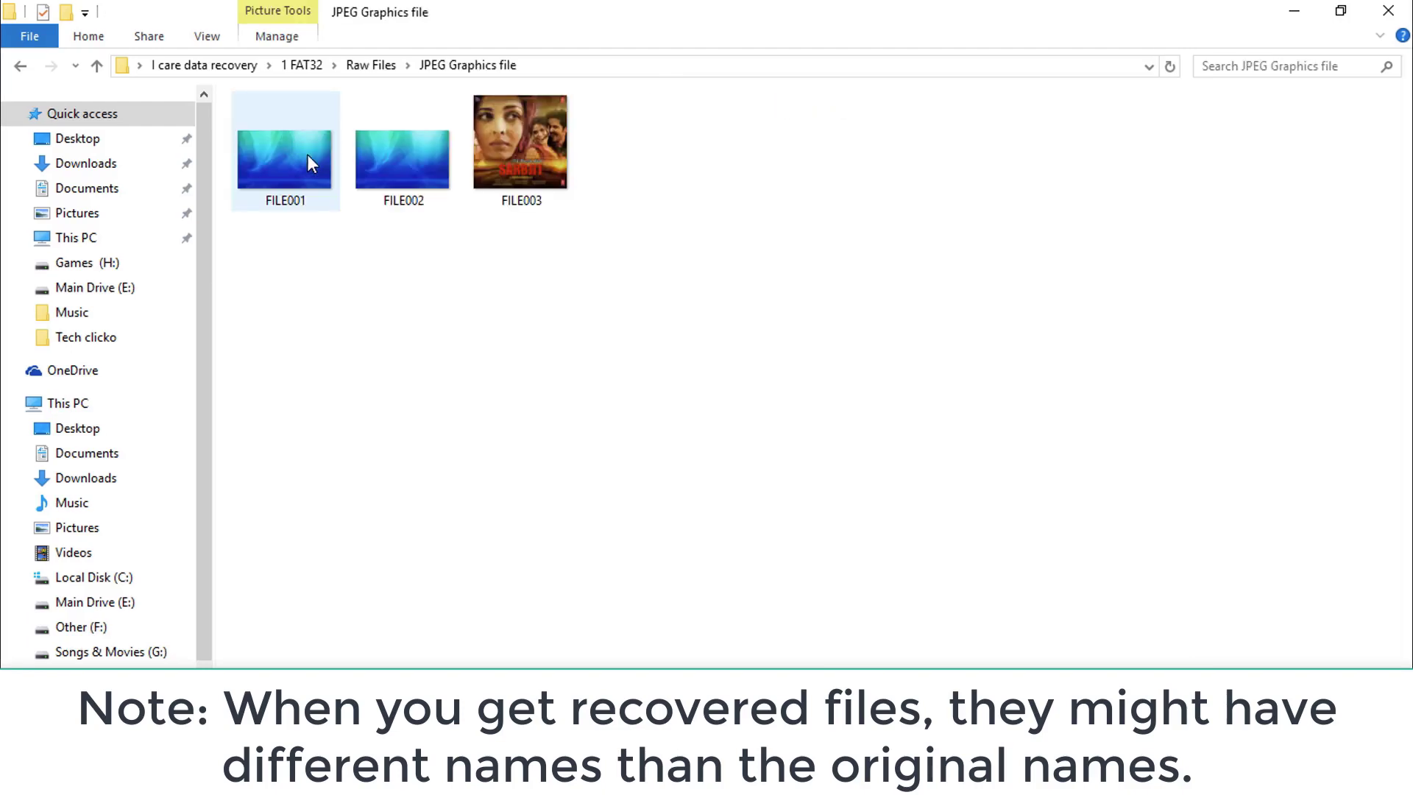
double_click(308, 156)
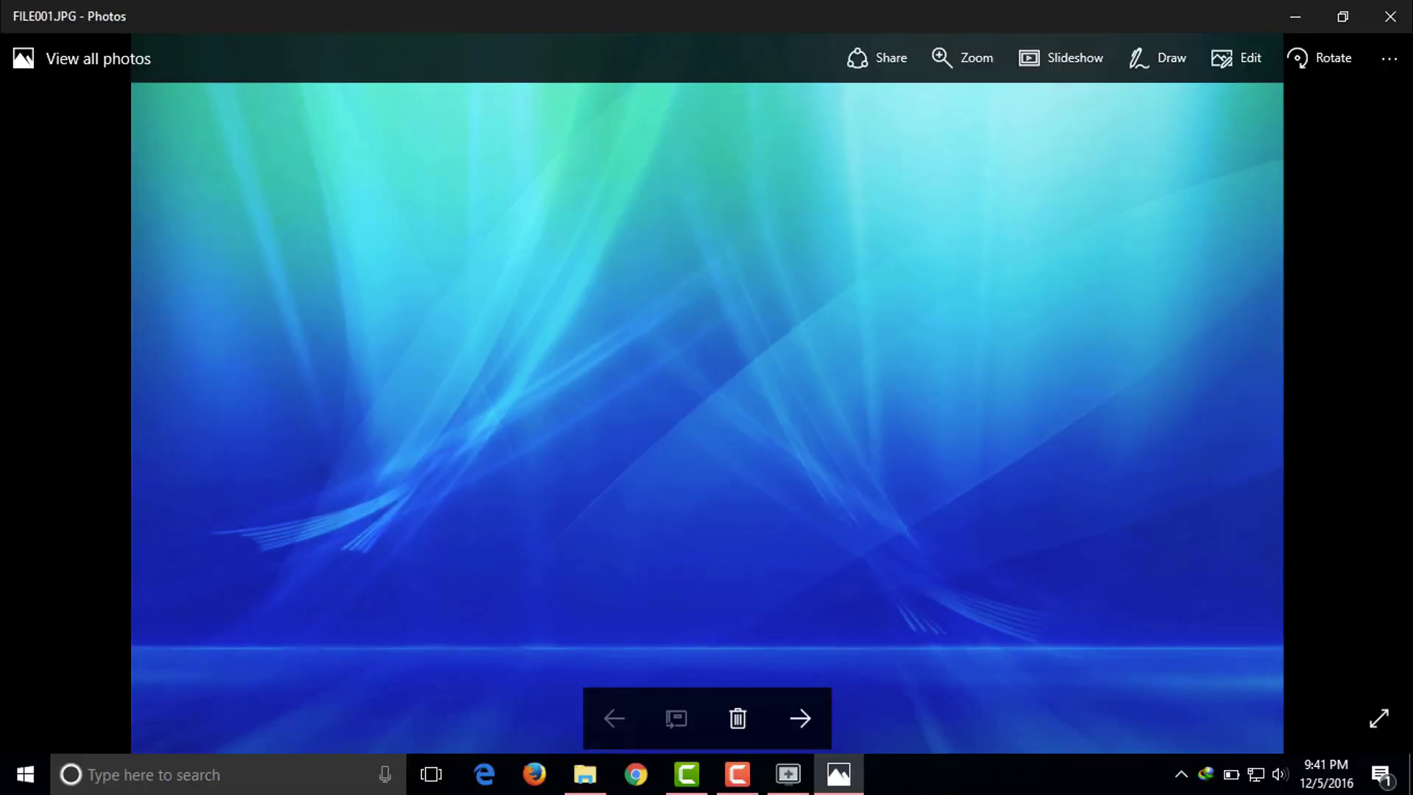
left_click(1390, 17)
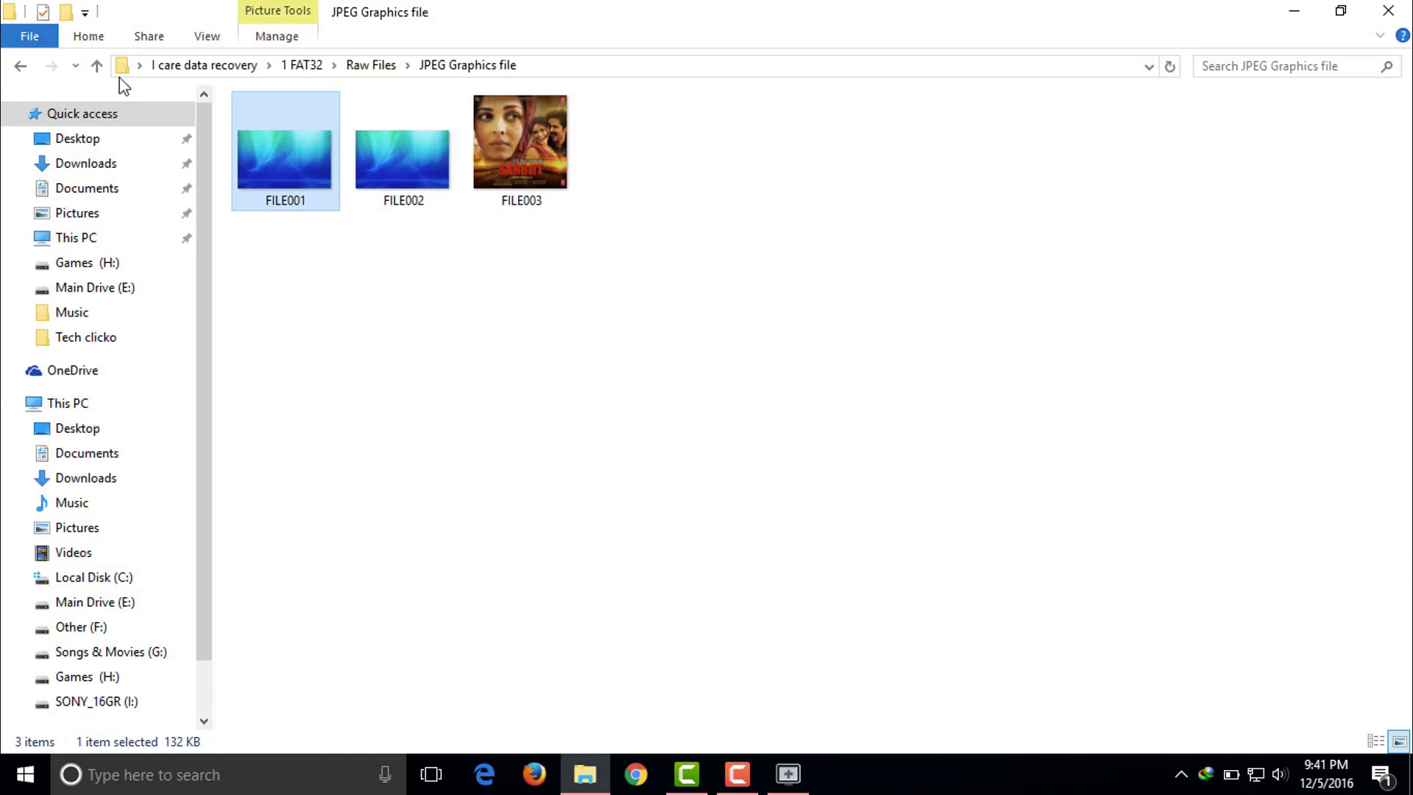
- View FILE001 and FILE002 in the recovered Portable Network Graphic file folder, close the viewer, and minimize the folder window
left_click(97, 66)
double_click(279, 146)
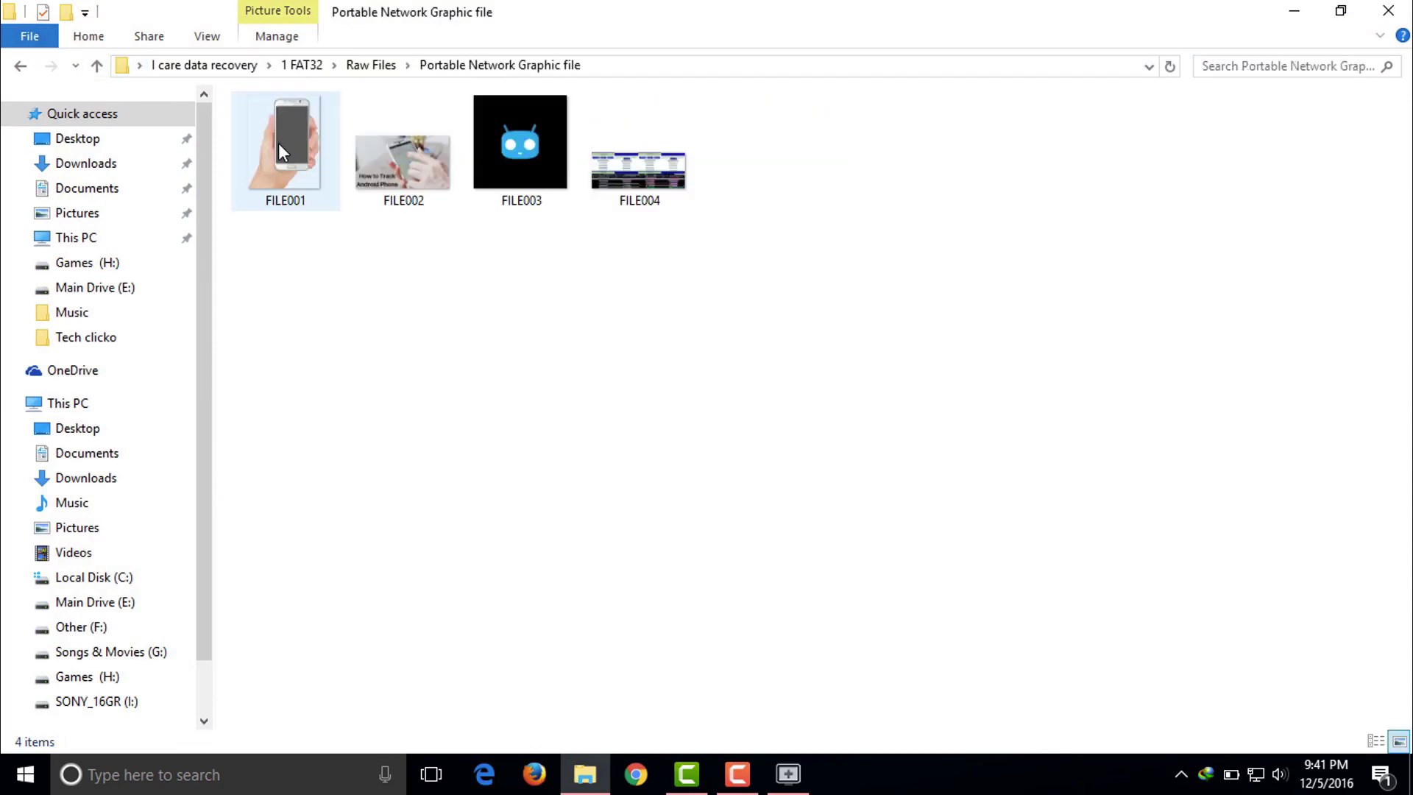
double_click(281, 144)
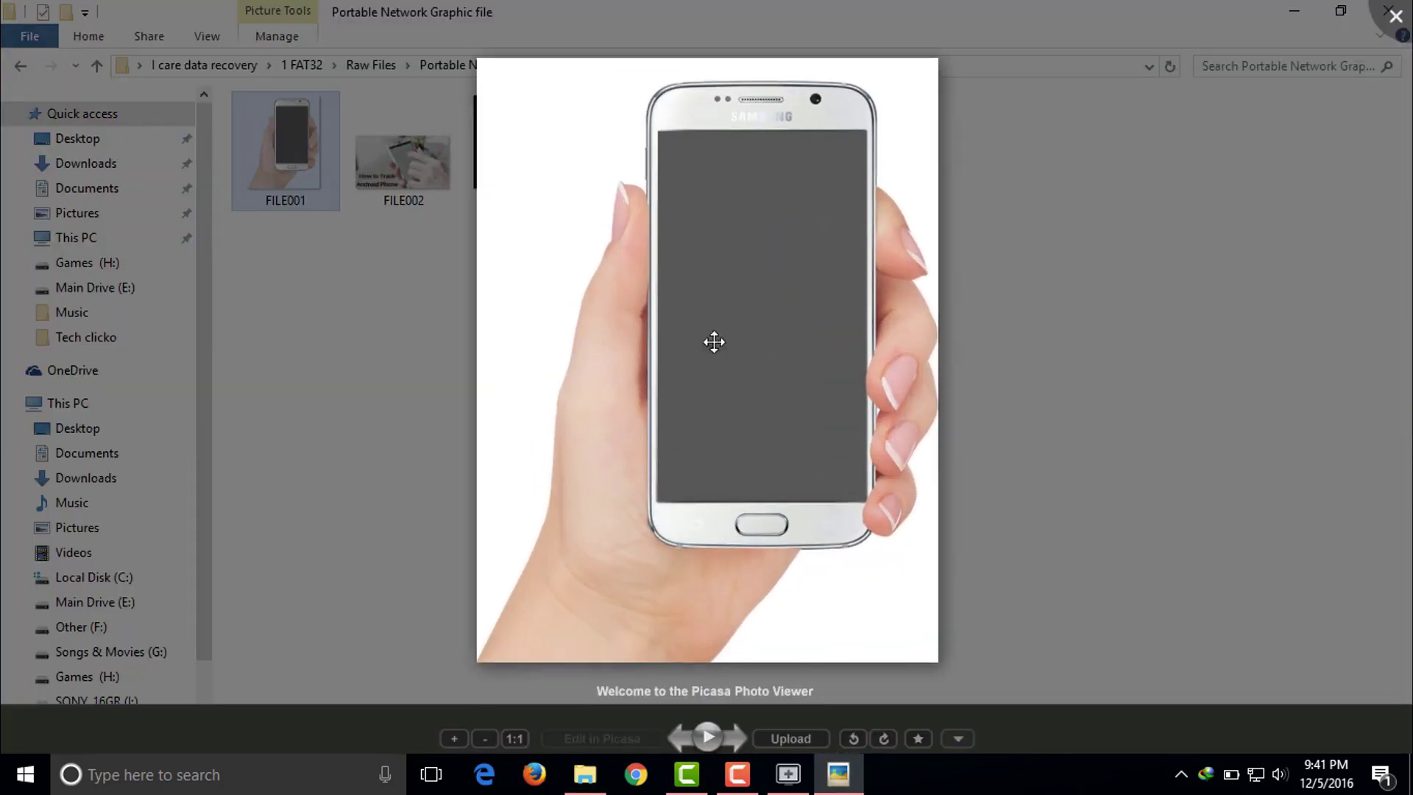
left_click(738, 739)
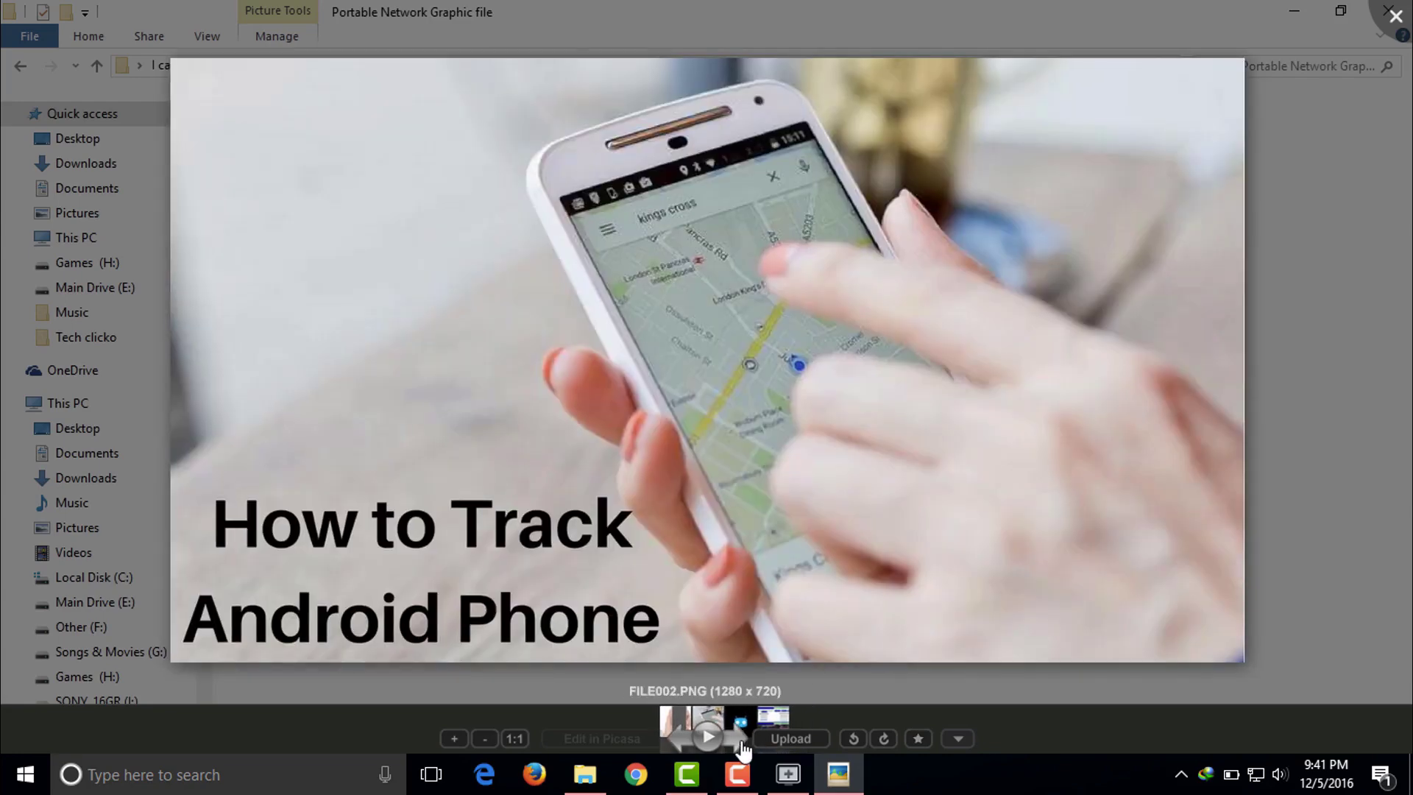
left_click(1394, 16)
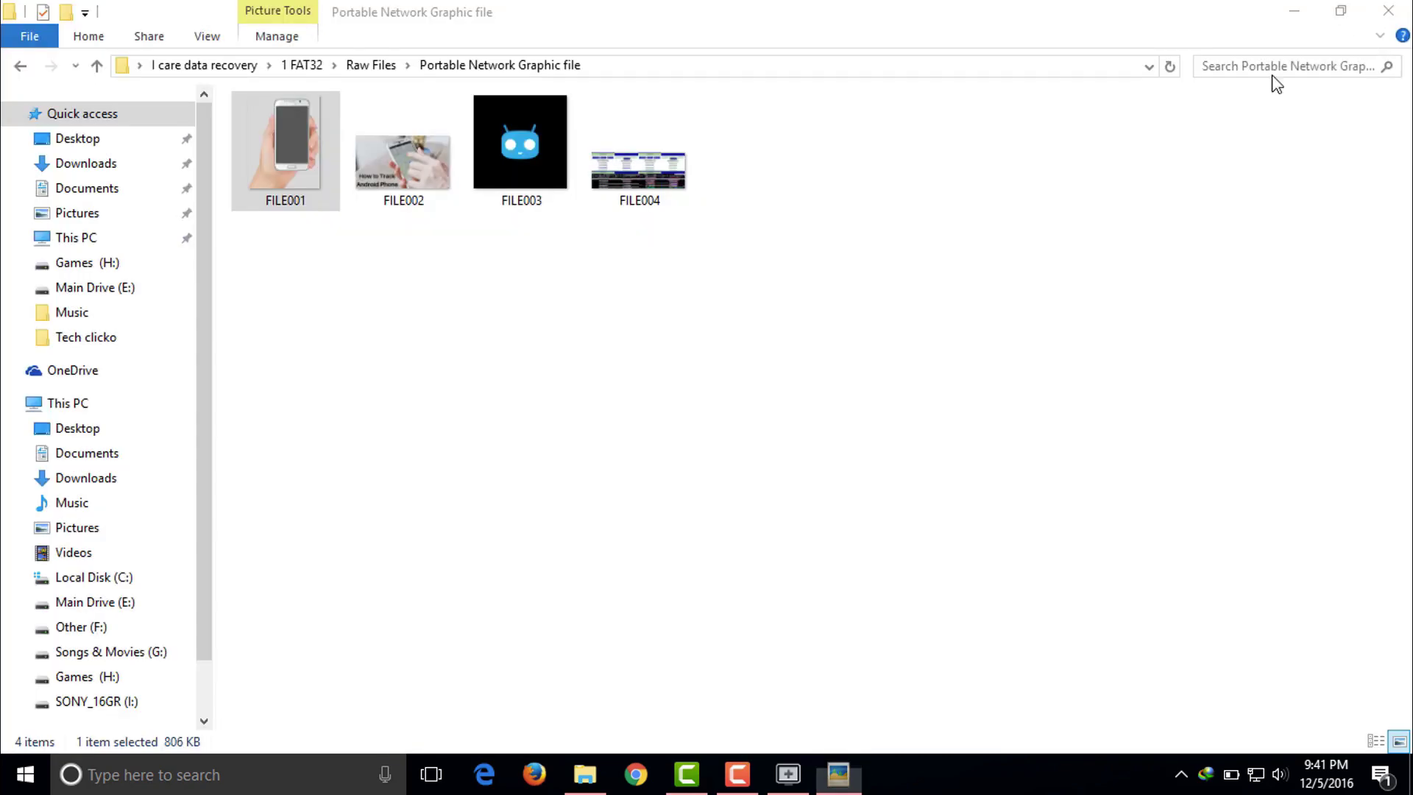
left_click(1308, 17)
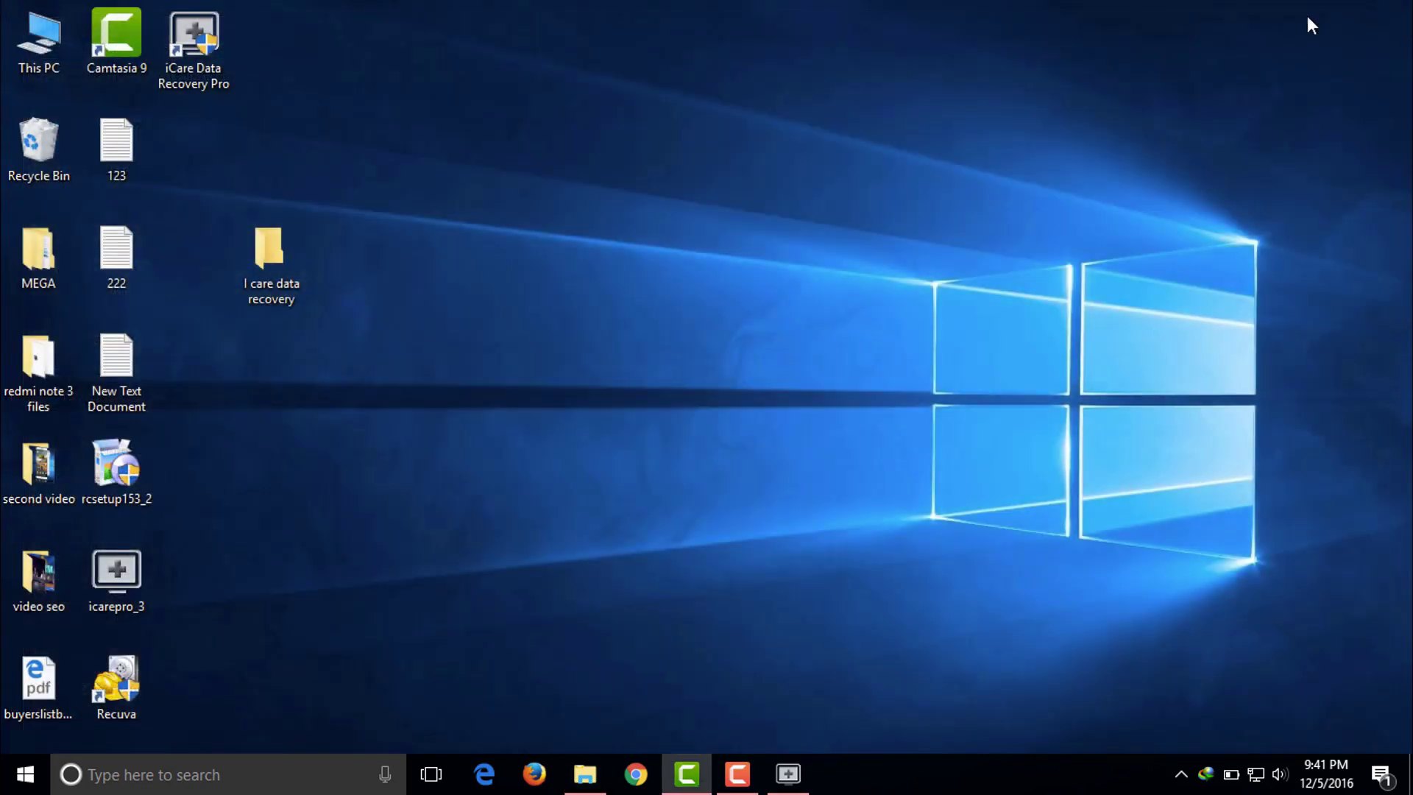